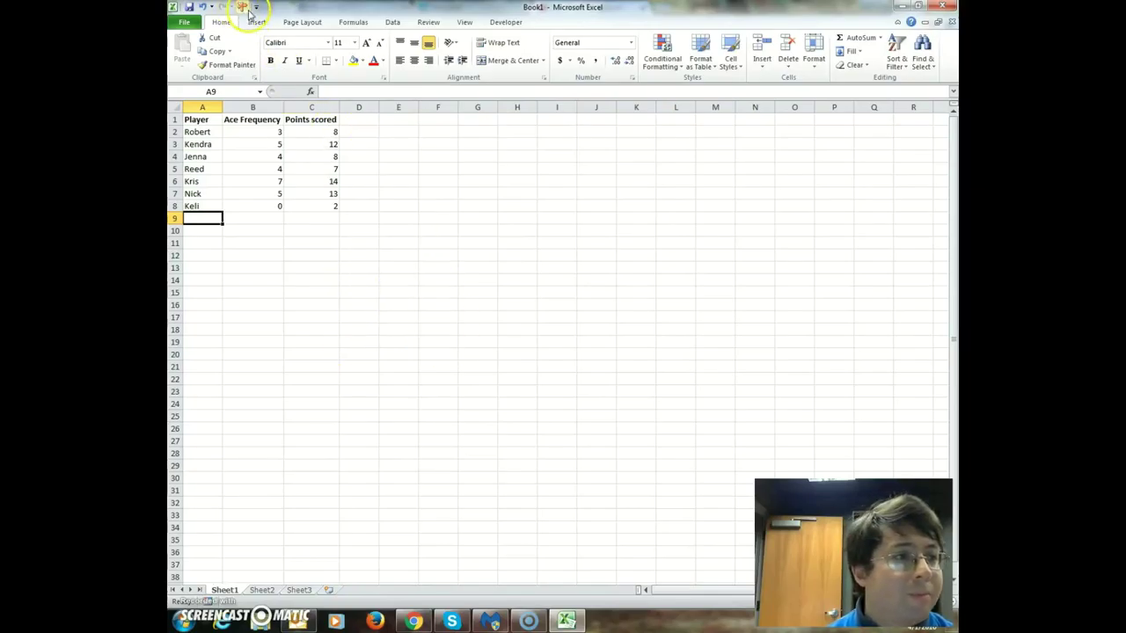
- Check the add-ins options for the active Analysis ToolPak, then close the options
left_click(257, 23)
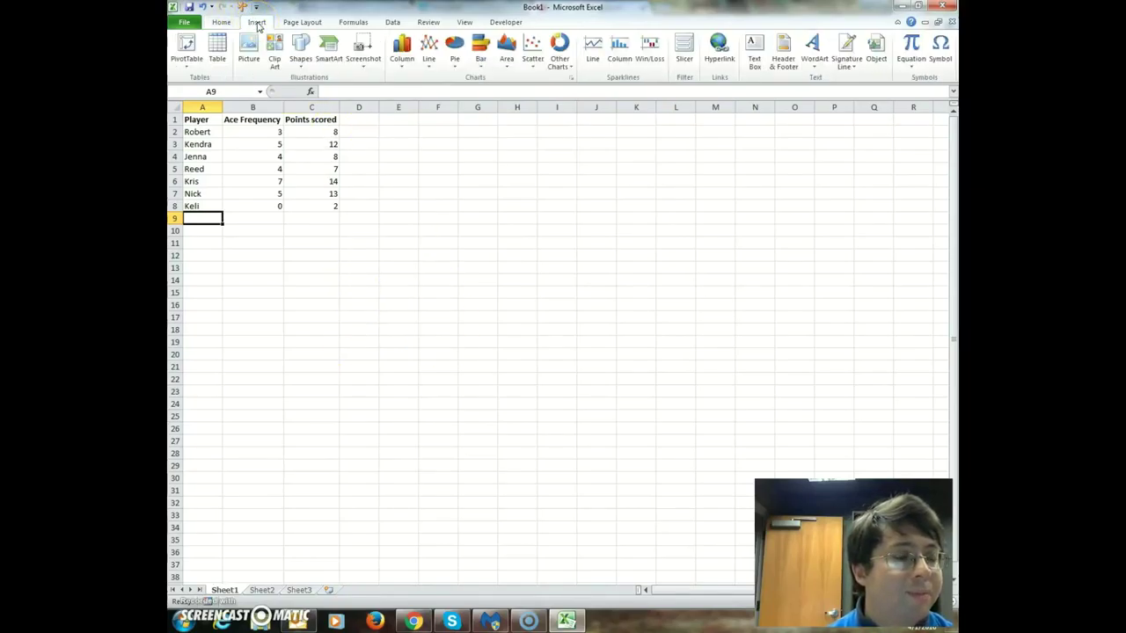
left_click(189, 23)
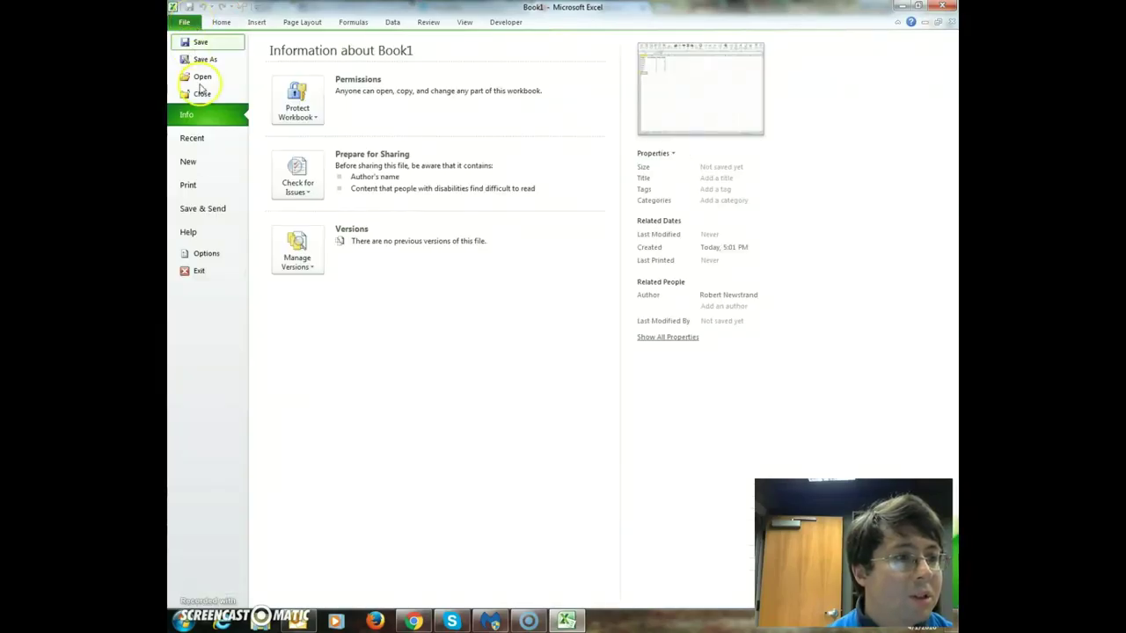
left_click(207, 254)
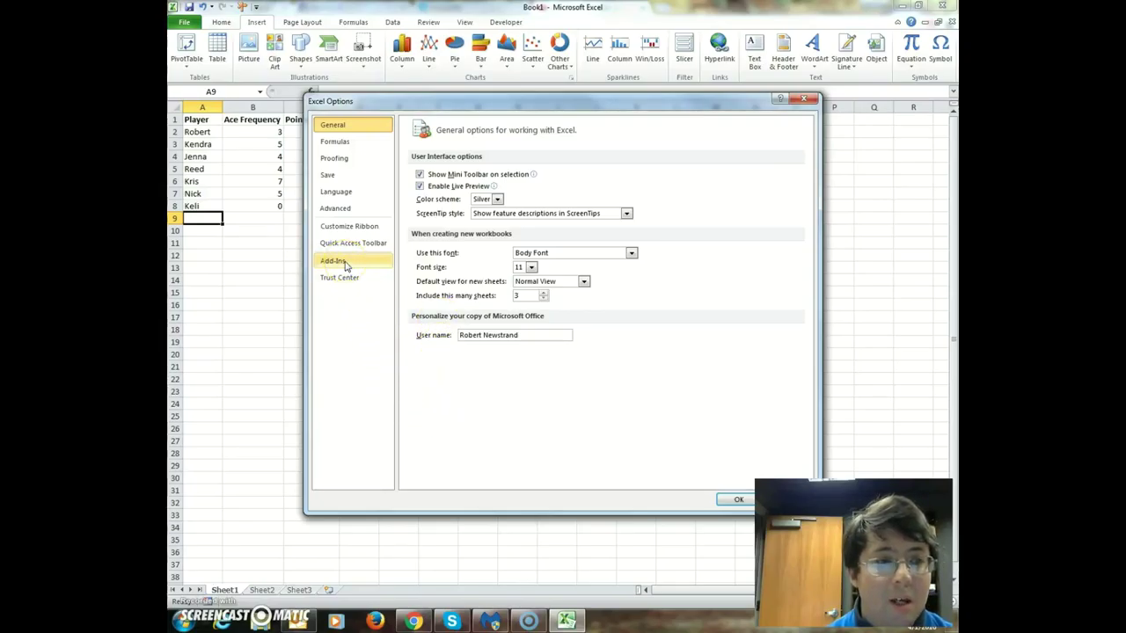
left_click(347, 265)
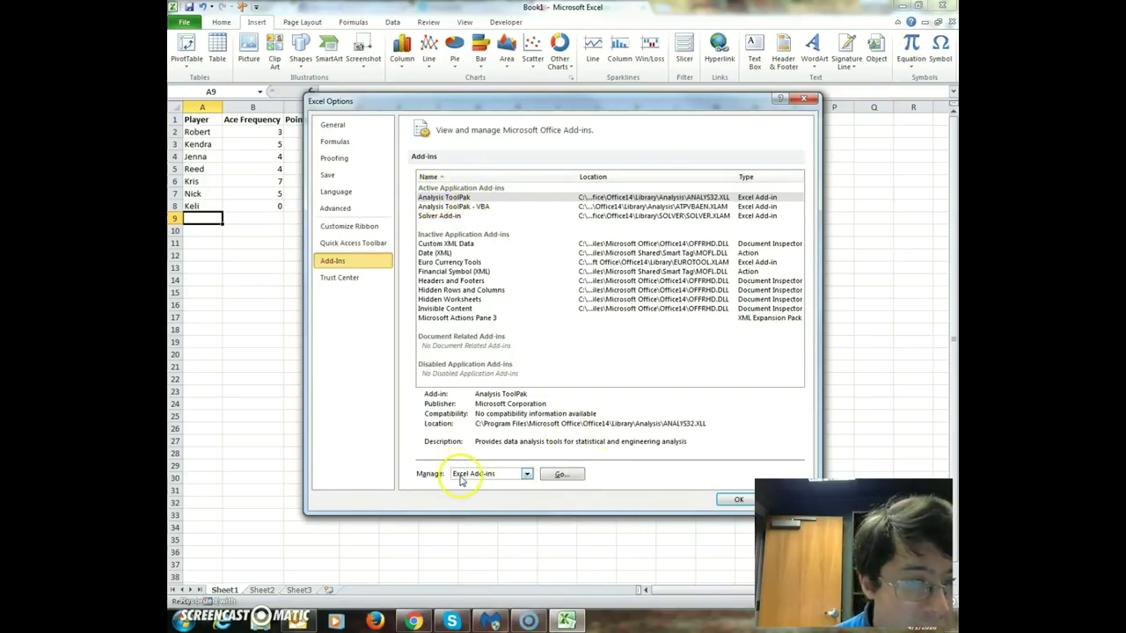
left_click(553, 477)
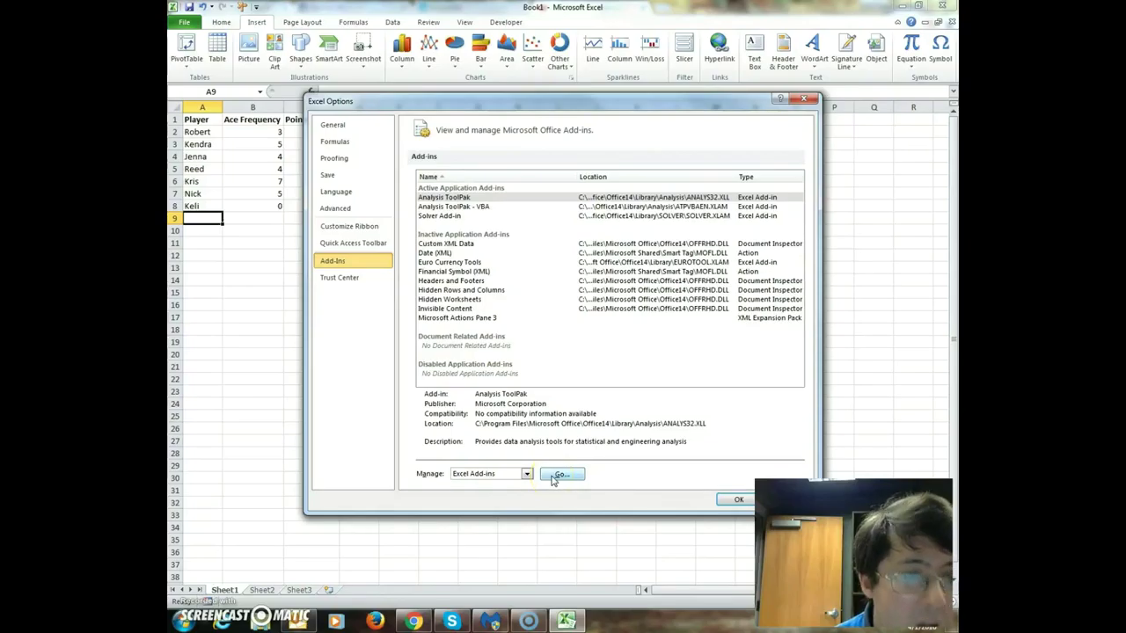
left_click(723, 501)
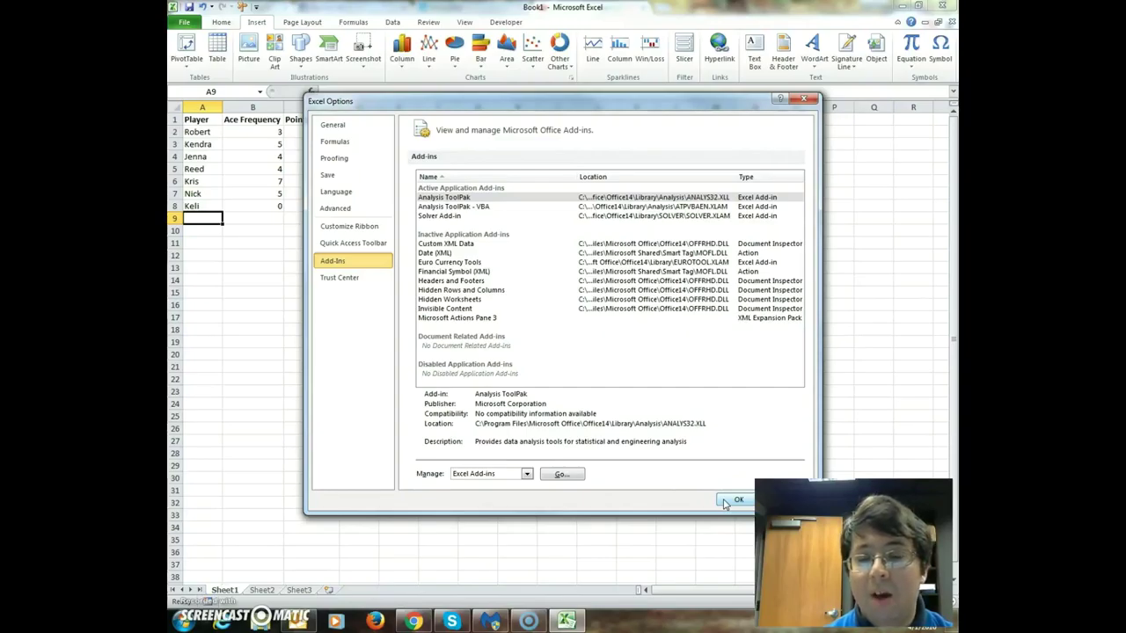
left_click(726, 502)
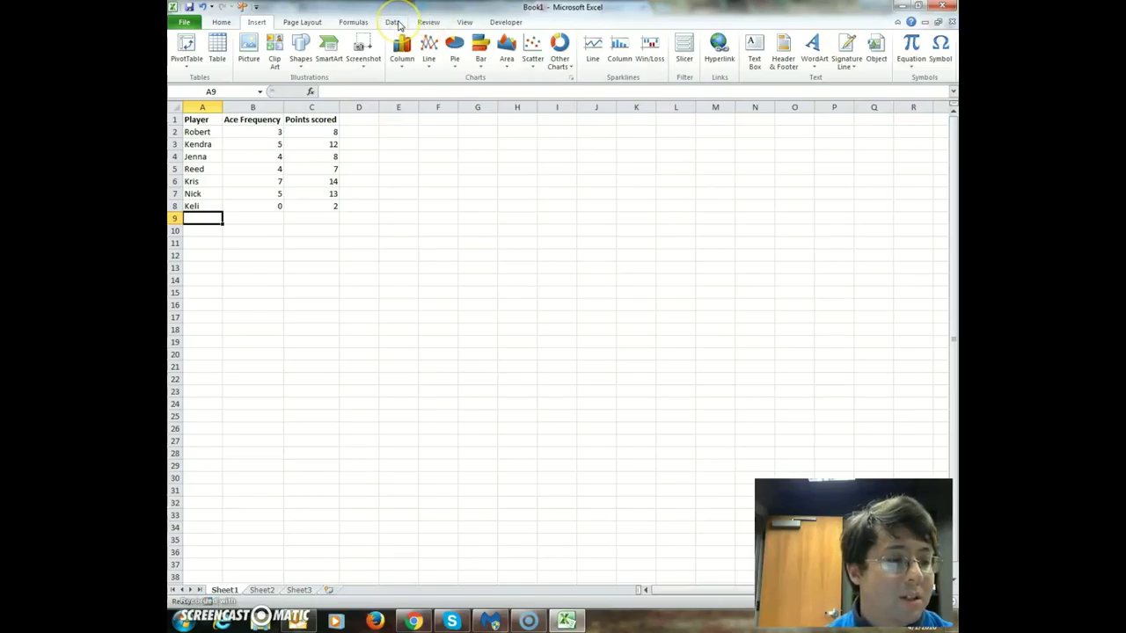
left_click(396, 23)
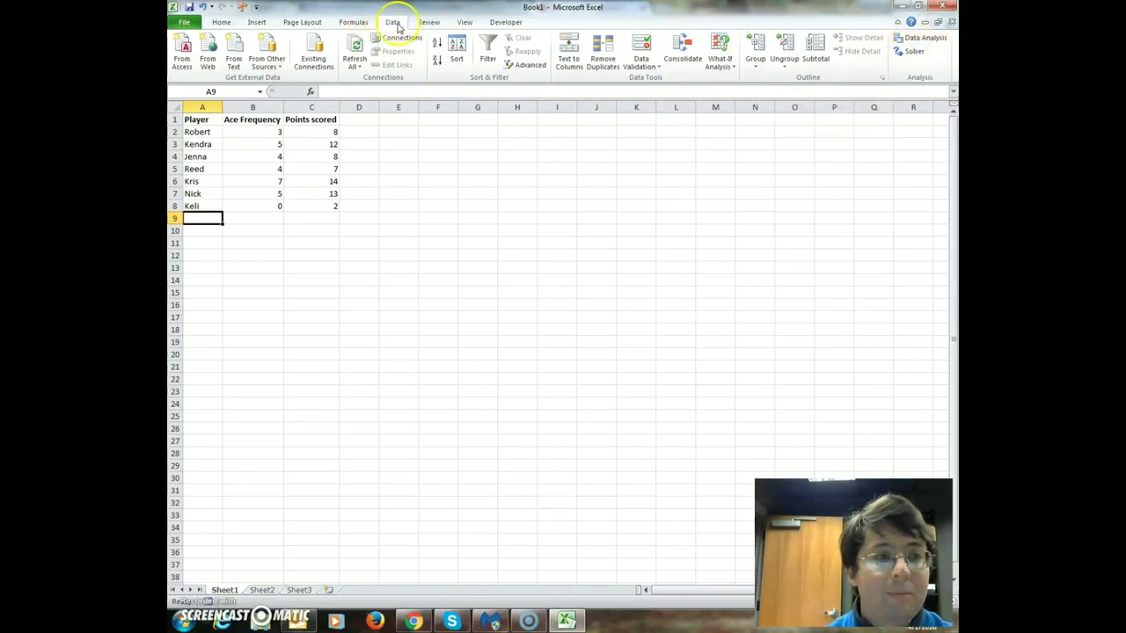
left_click(921, 40)
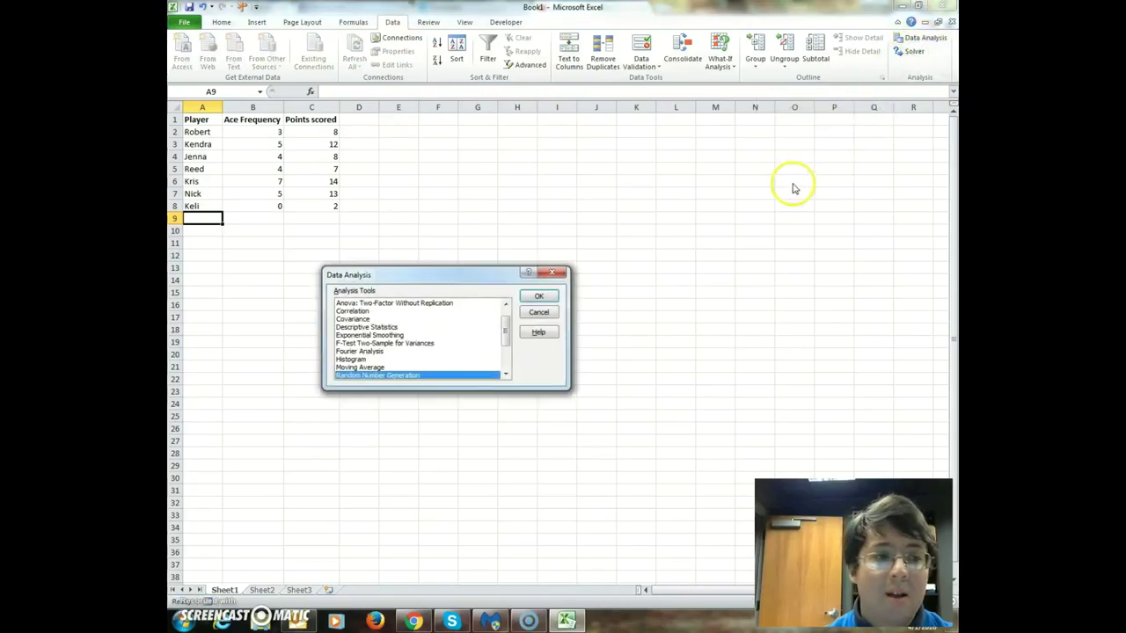
left_click(365, 360)
left_click(538, 295)
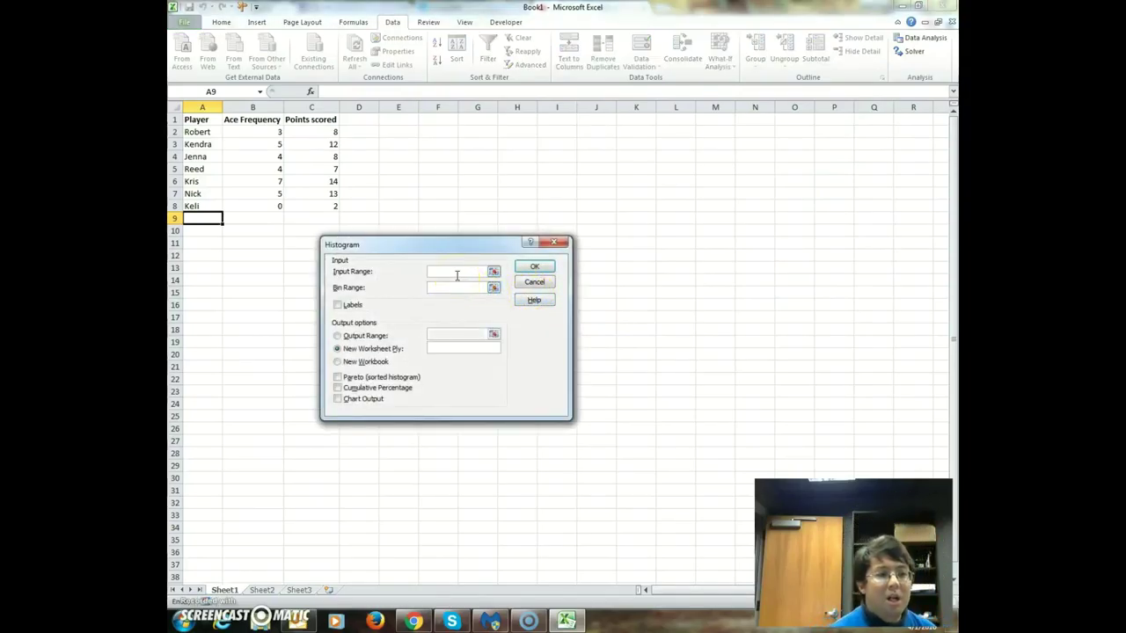
left_click(457, 276)
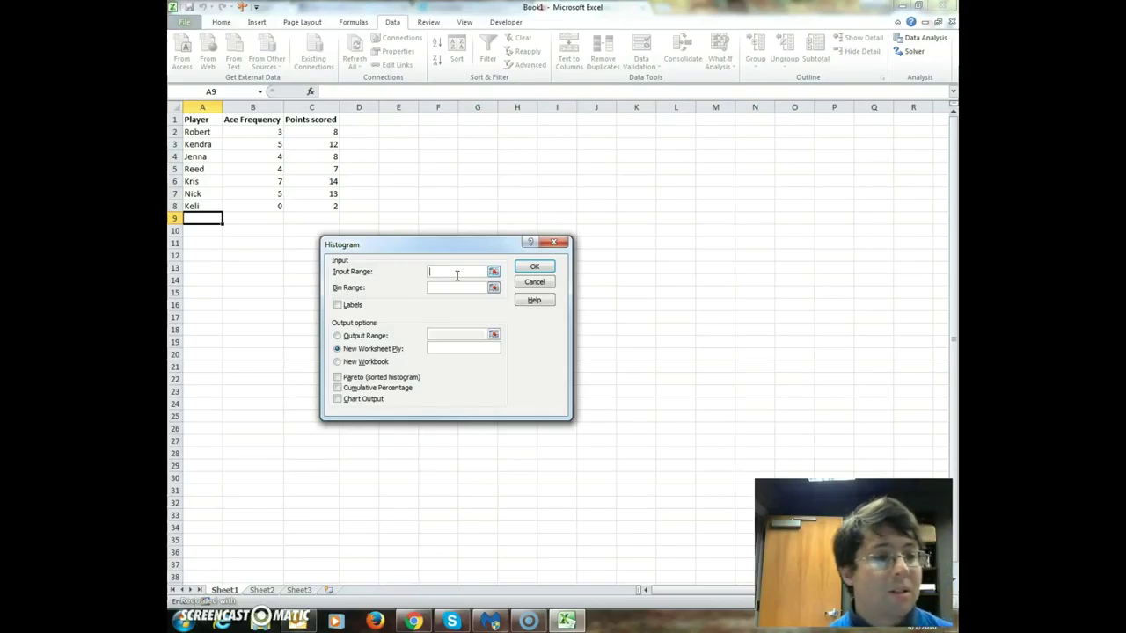
type("C")
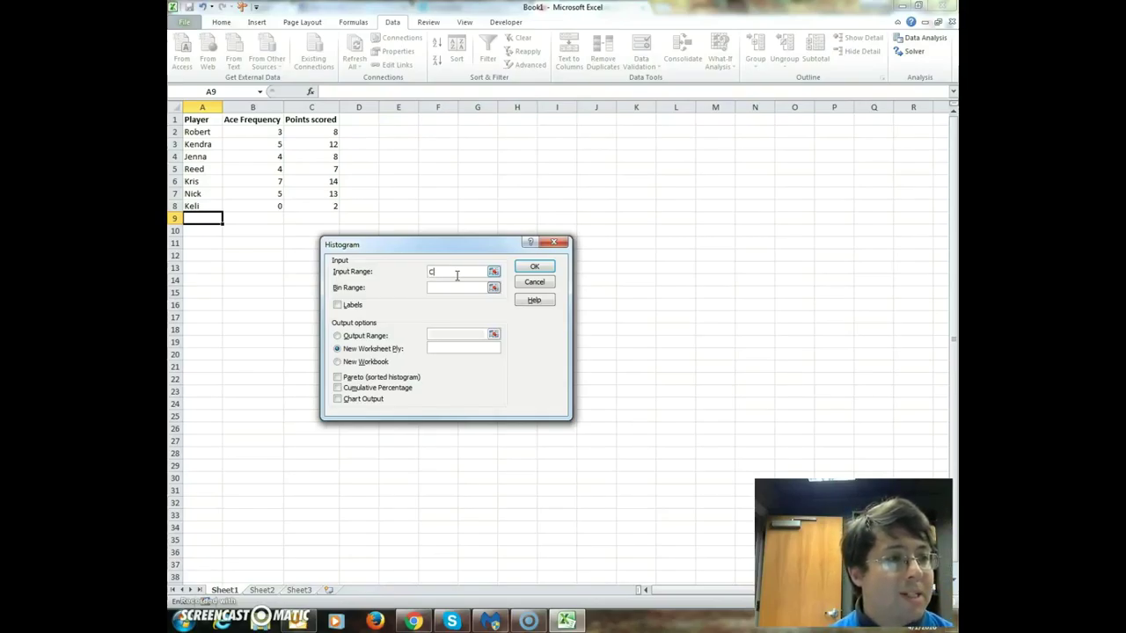
type("2:")
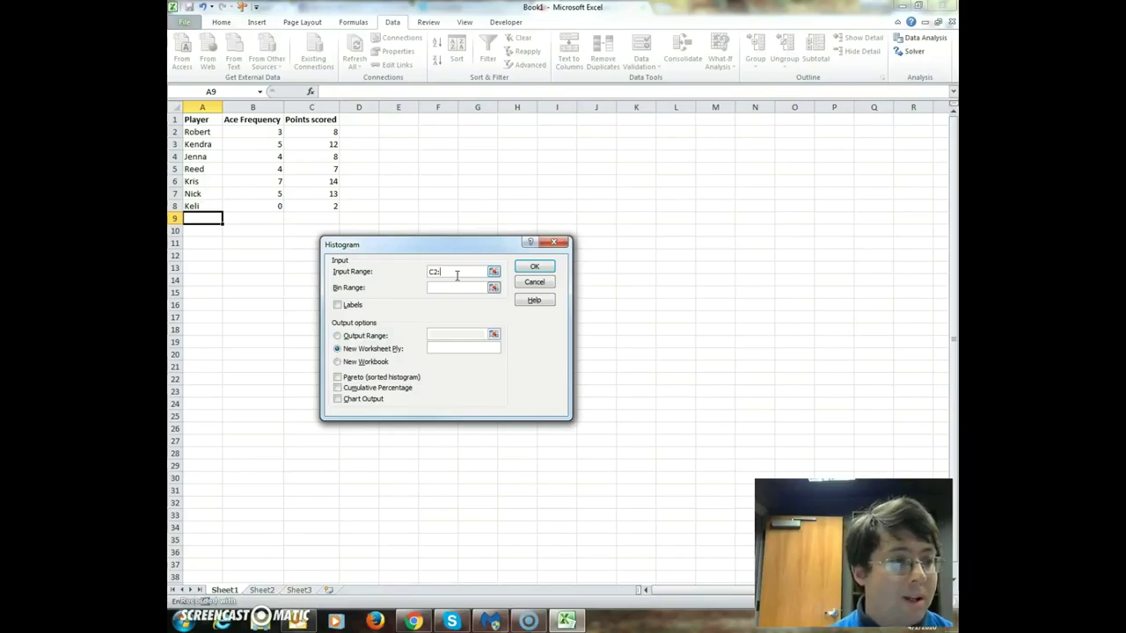
type("C8")
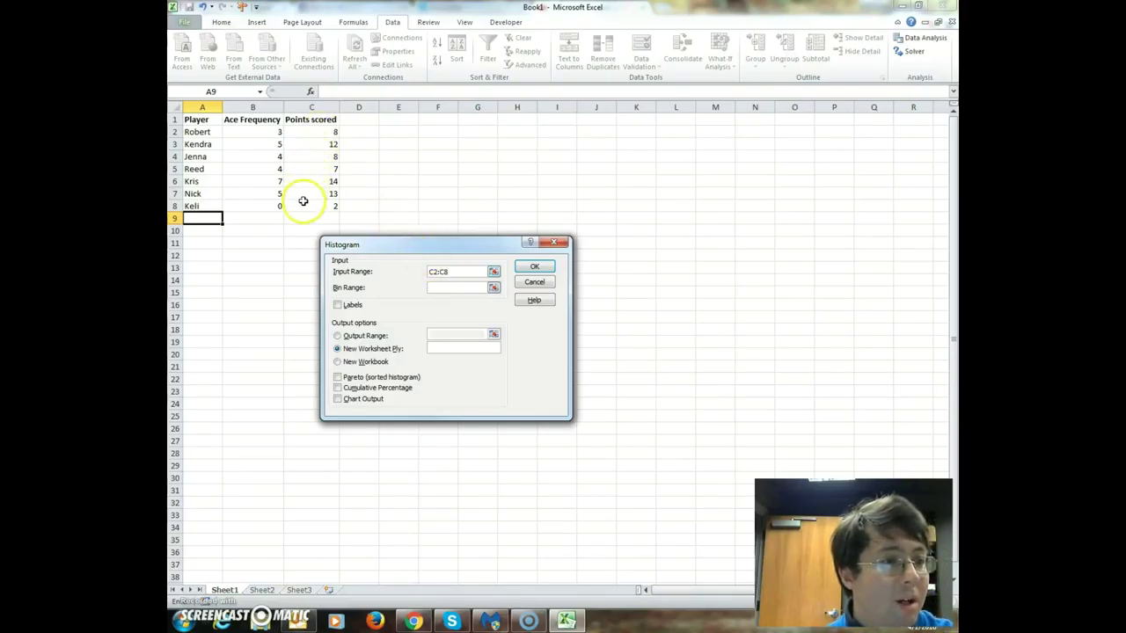
left_click(441, 287)
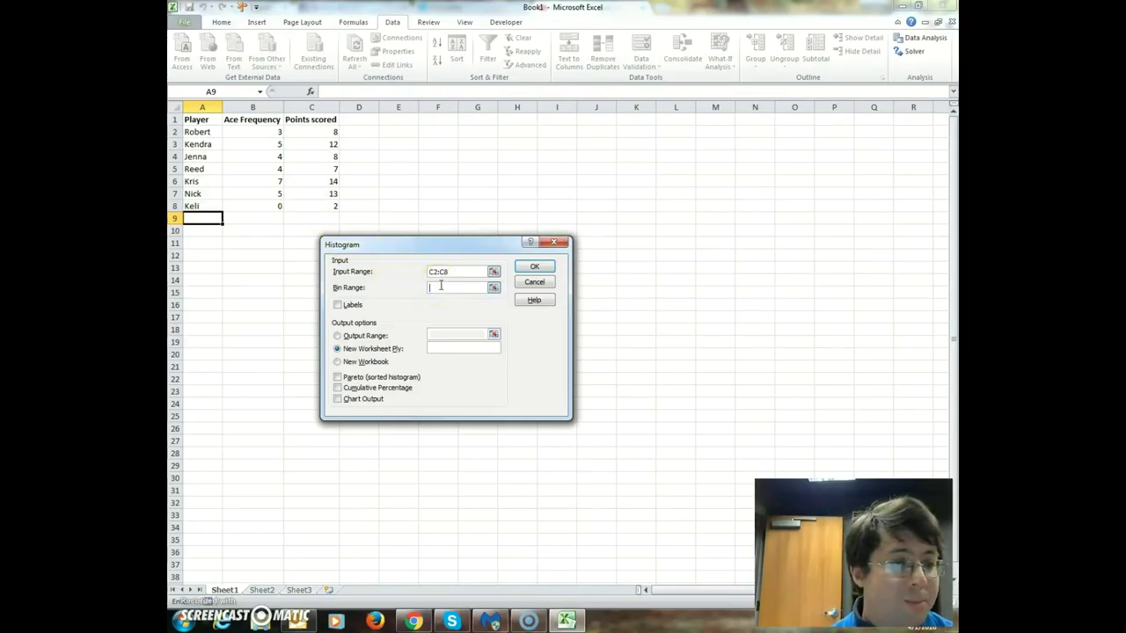
left_click(338, 305)
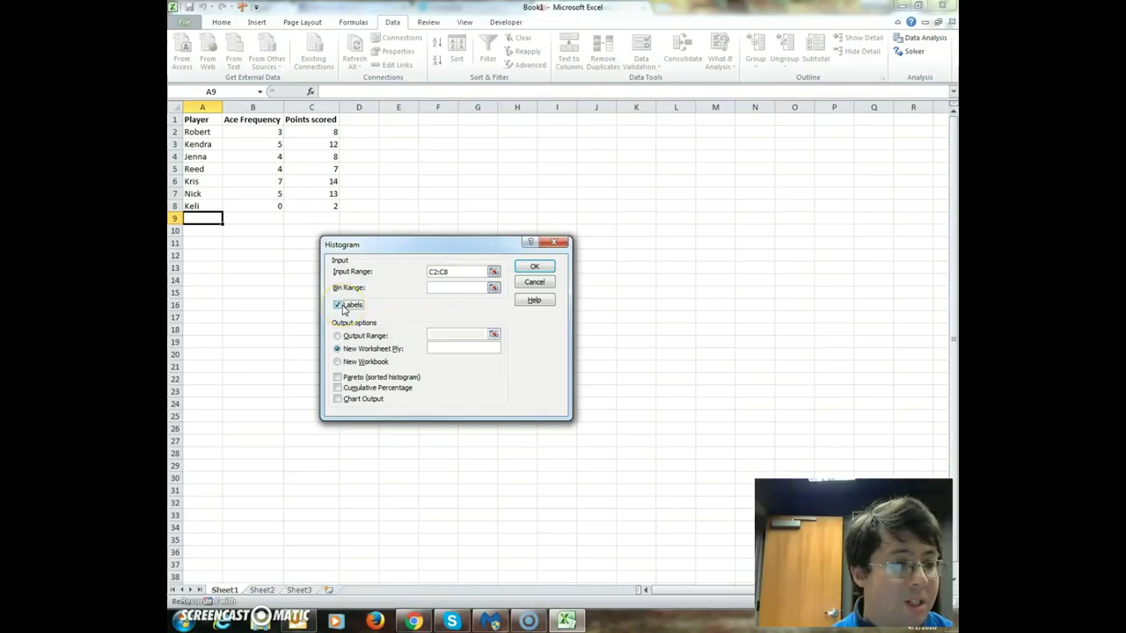
left_click(442, 288)
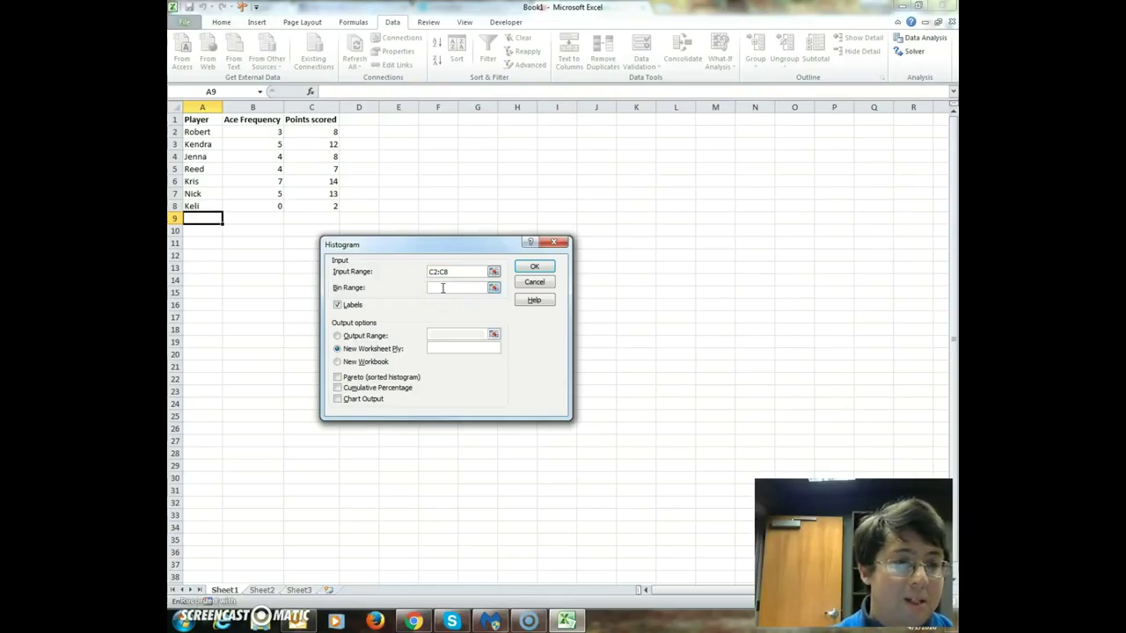
left_click(548, 244)
left_click(534, 315)
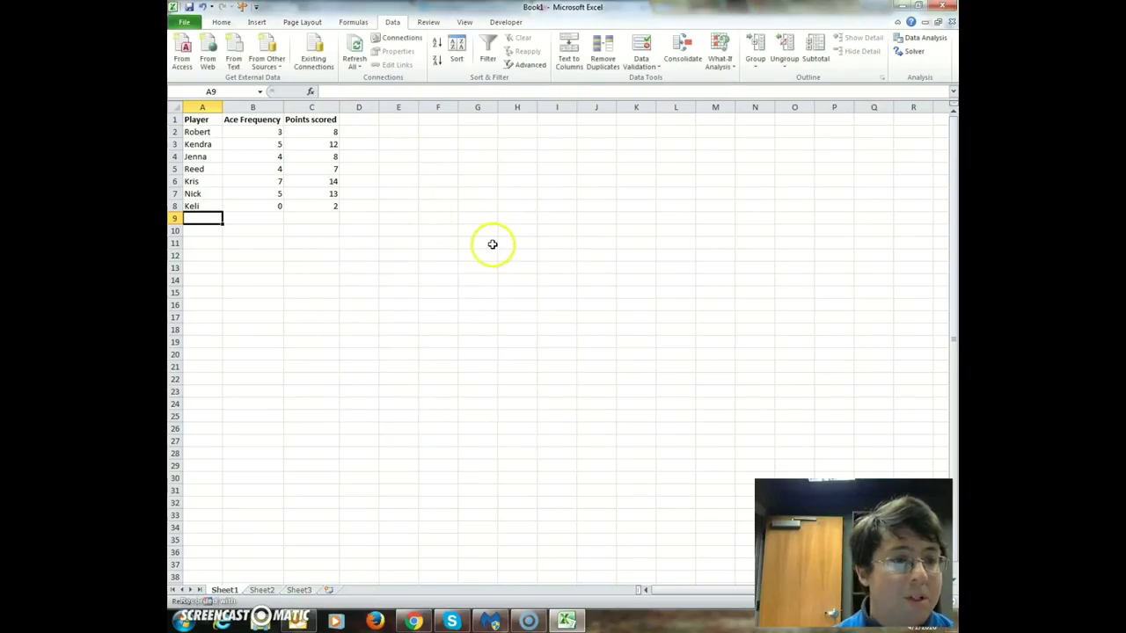
- Enter the heading "Bin" in cell E2
left_click(396, 130)
type("B")
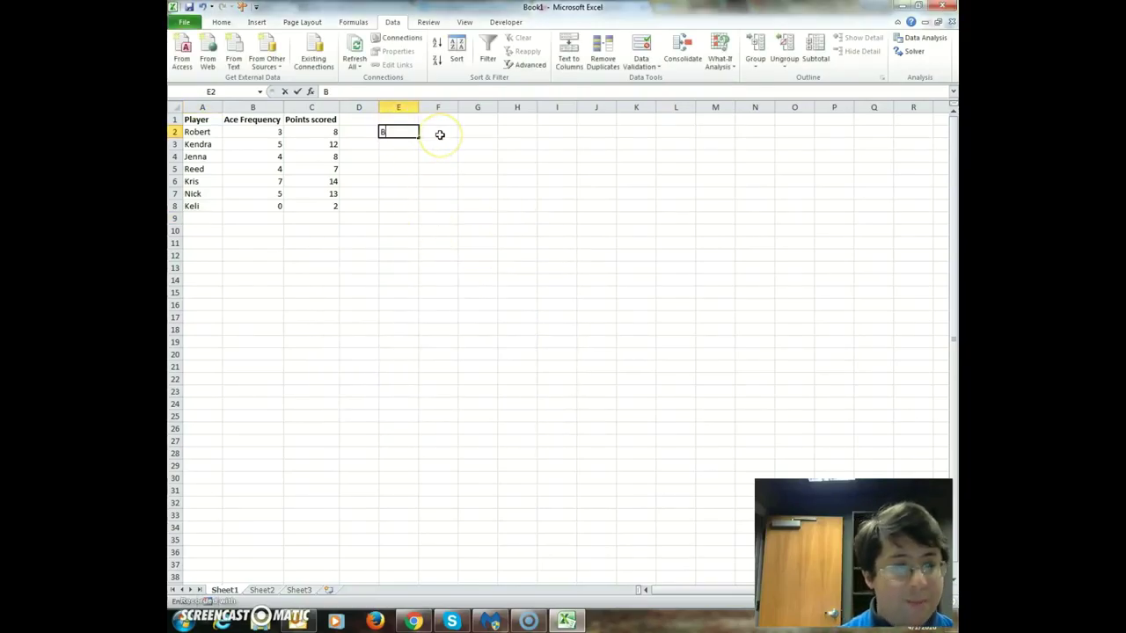
type("in Rang")
key("BackSpace")
key("BackSpace")
key("BackSpace")
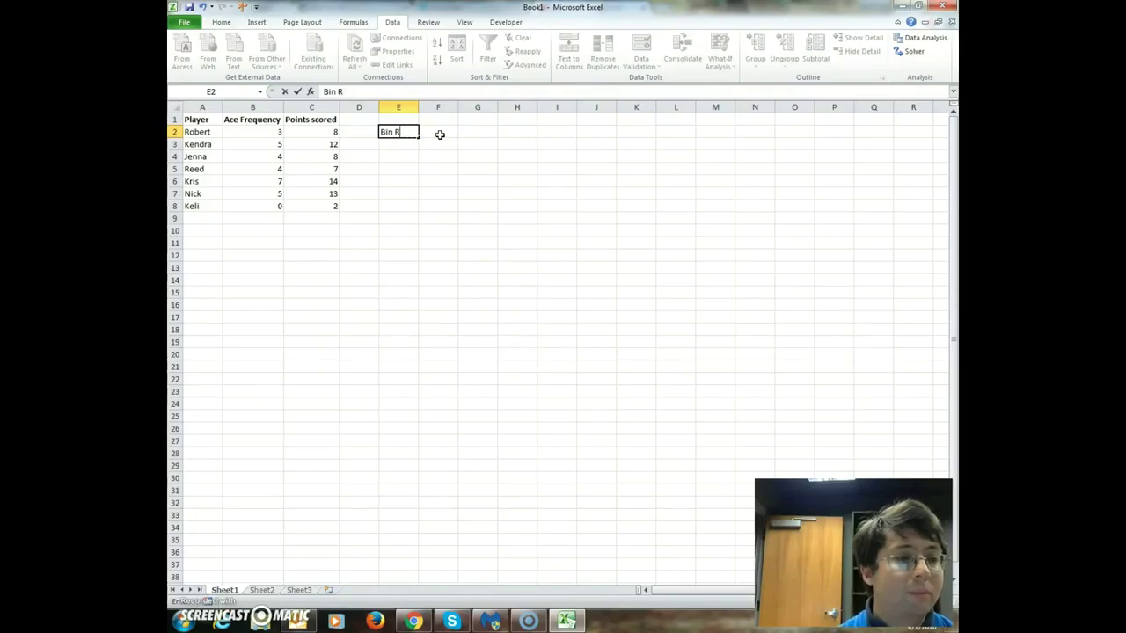
key("BackSpace")
key("BackSpace")
key("Return")
- Move the "Bin" heading from cell E2 up to cell E1
left_click(401, 132)
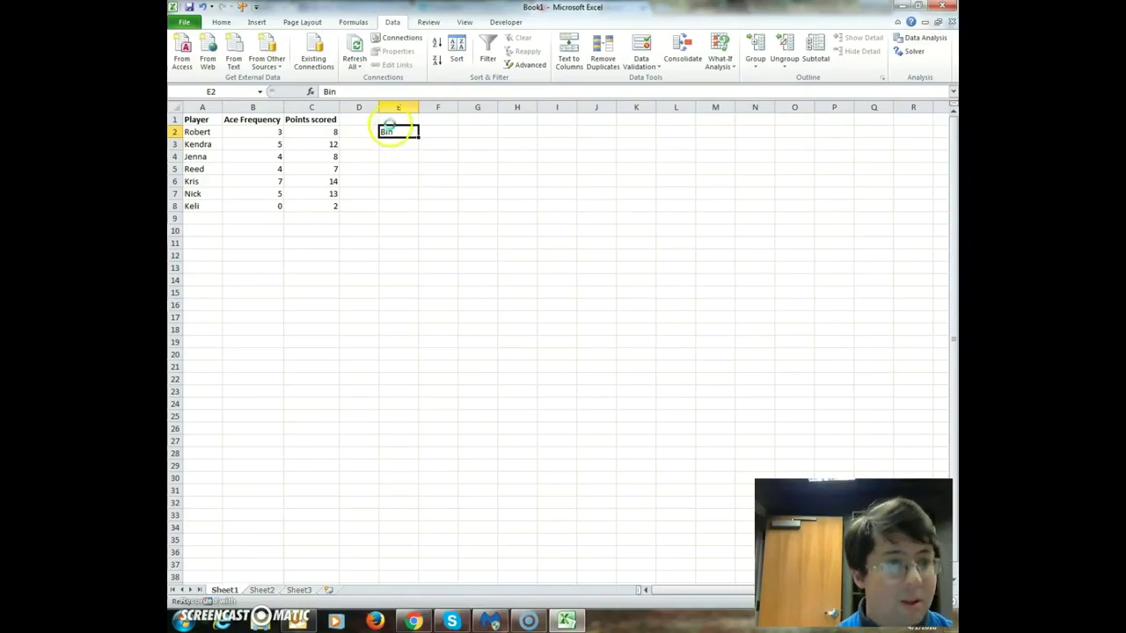
key("ctrl+x")
left_click(393, 121)
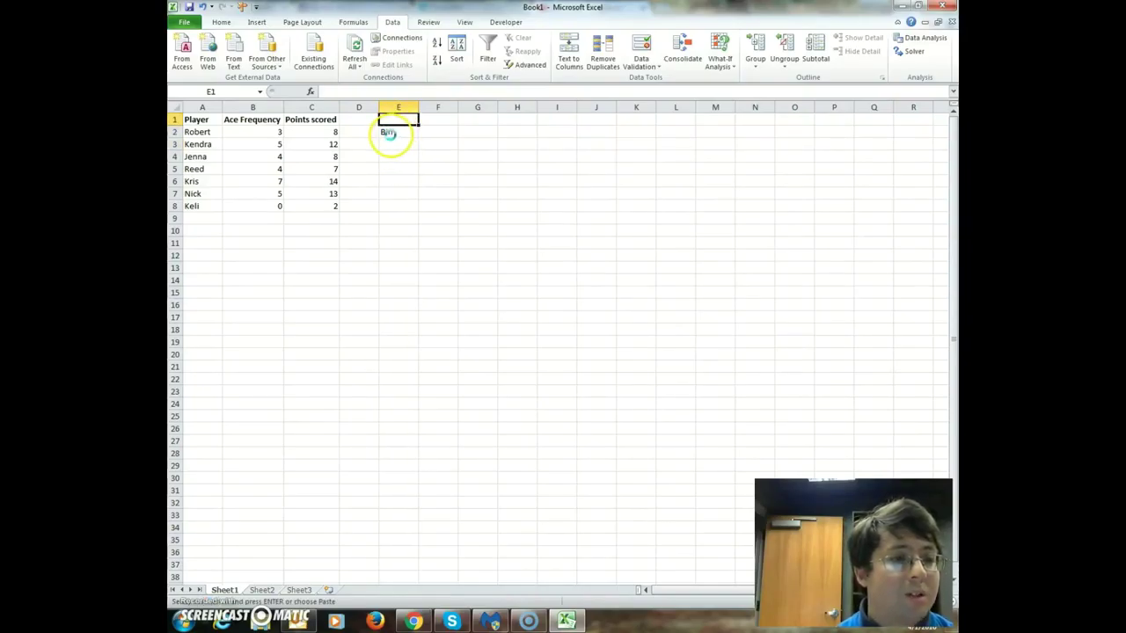
key("ctrl+v")
- Enter the bin values 5 and 10 in cells E2 and E3 under the Bin heading
left_click(398, 132)
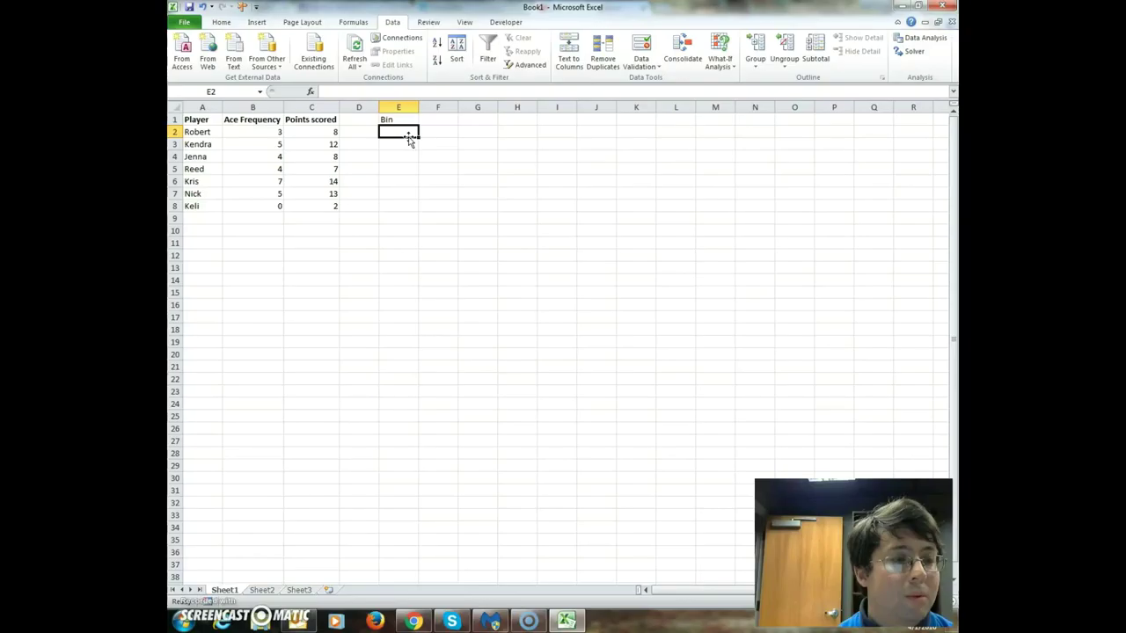
type("0")
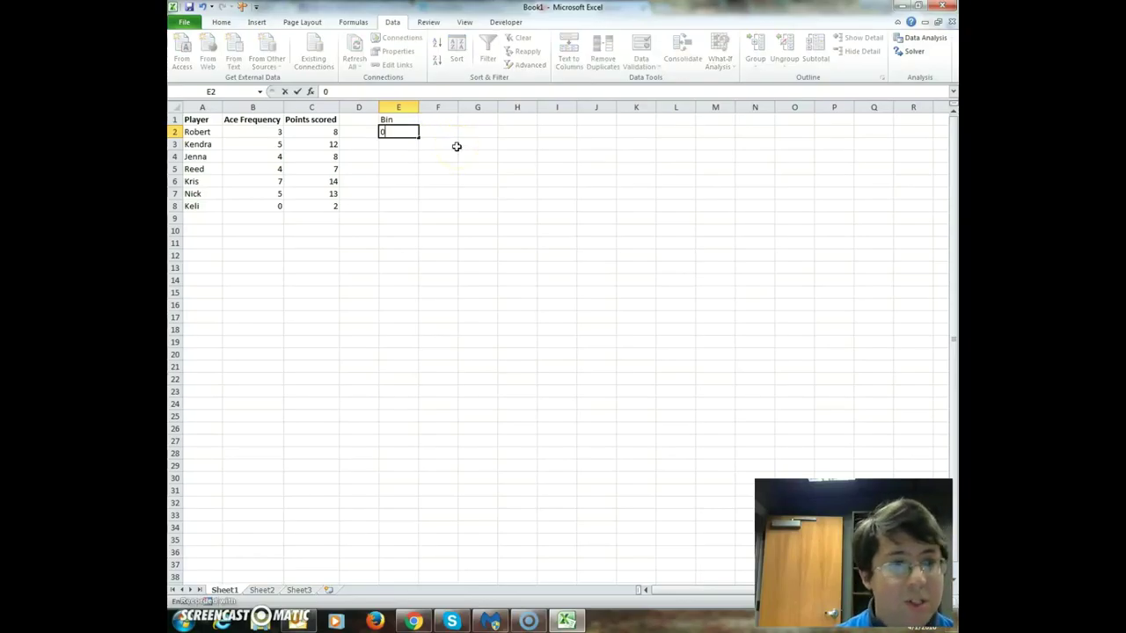
key("Return")
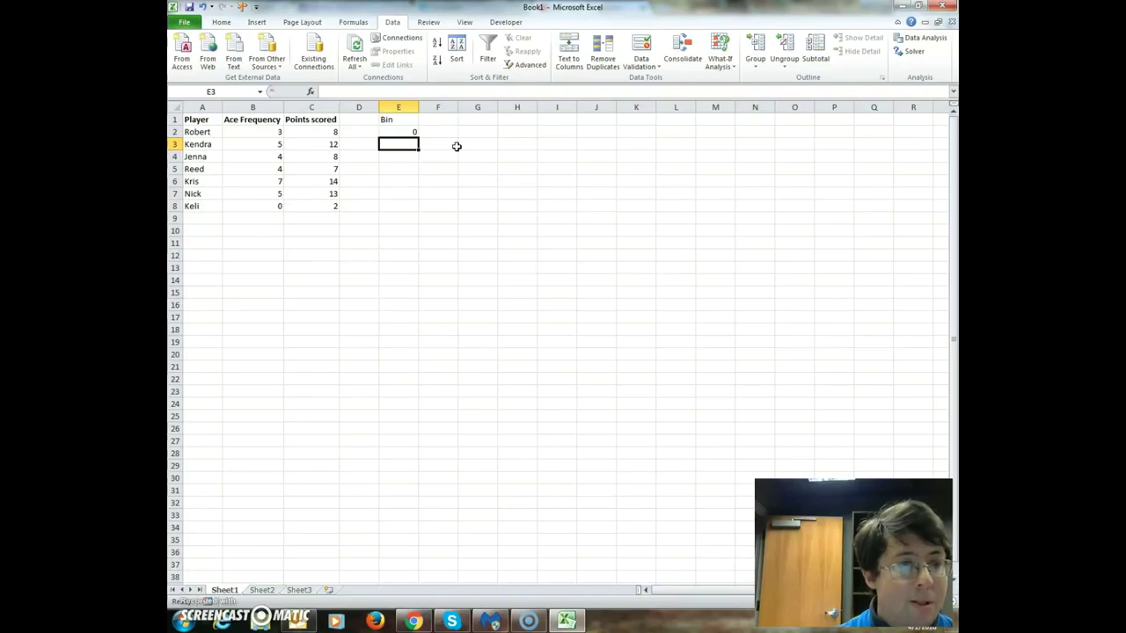
key("Up")
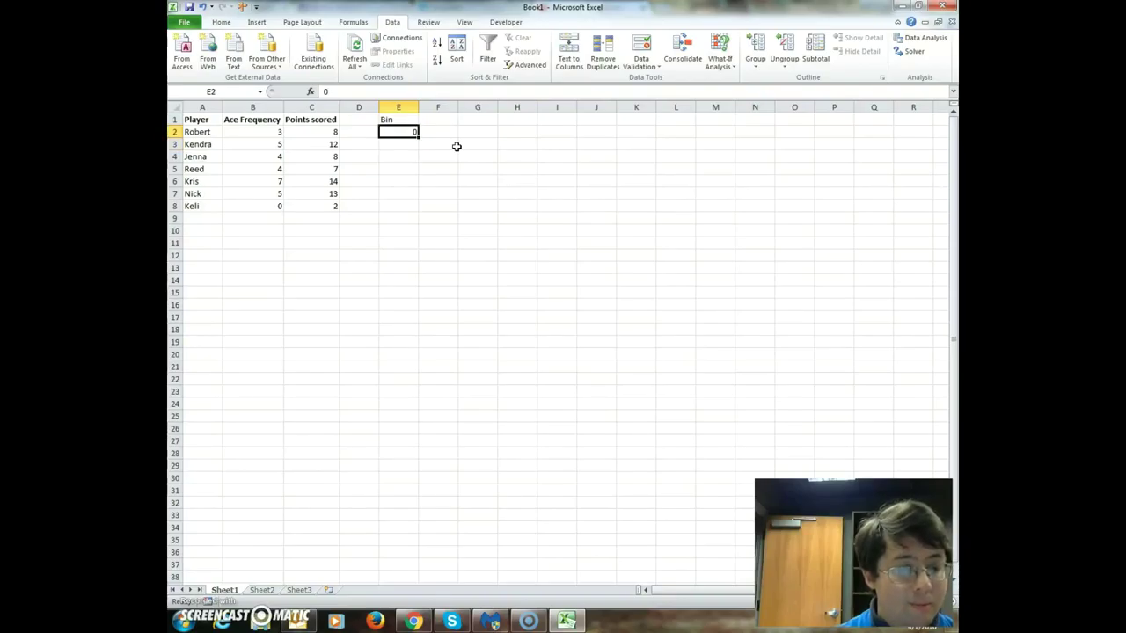
type("5")
key("Return")
type("10")
key("Return")
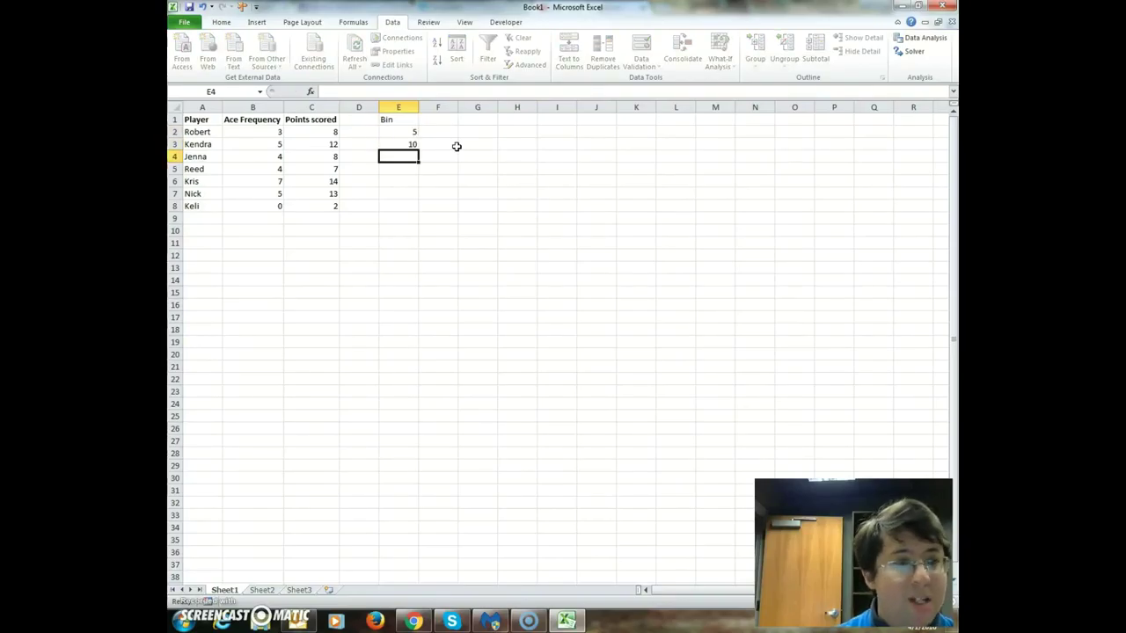
- Rewrite the bin values in cells E2:E5 as 0, 5, 10 and 15
key("Up")
key("Up")
type("0")
key("Return")
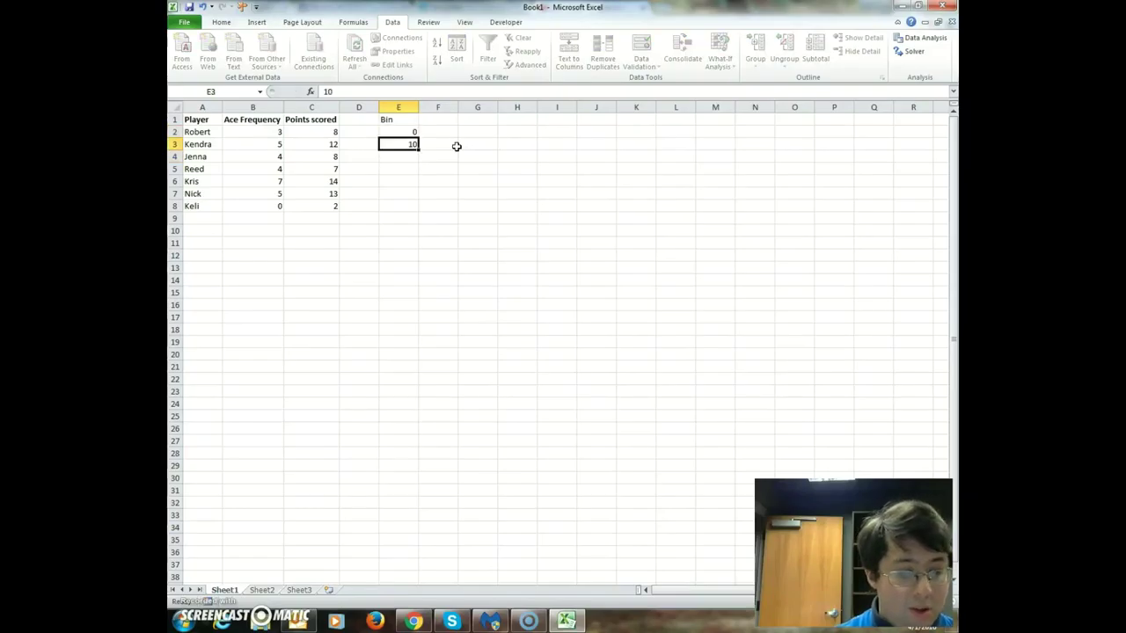
type("5")
key("Return")
type("10")
key("Return")
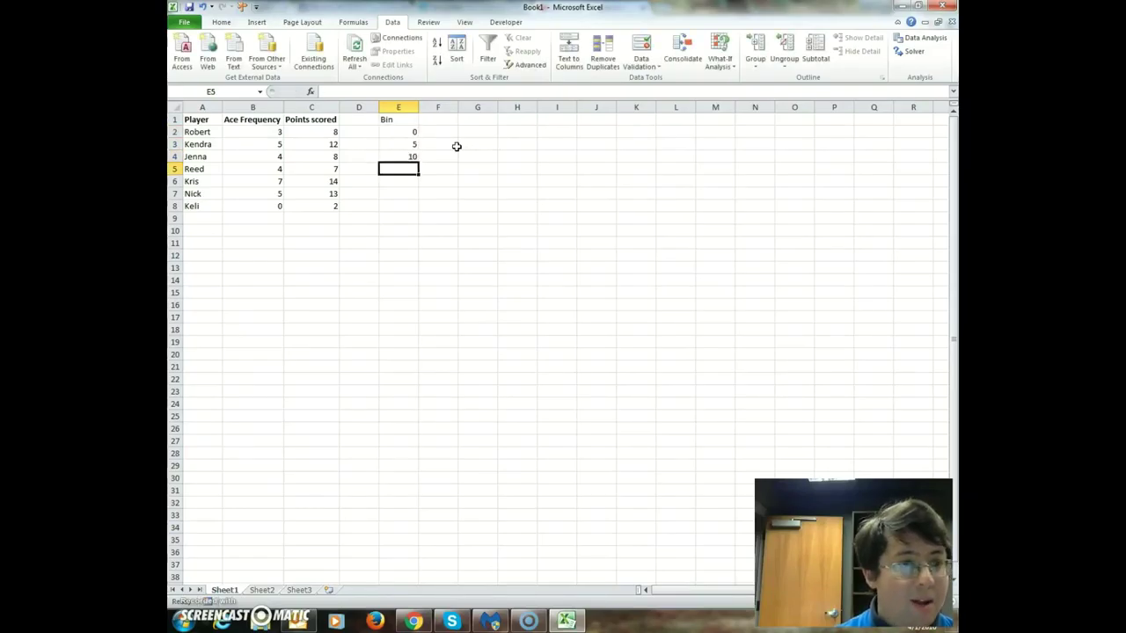
type("15")
key("Return")
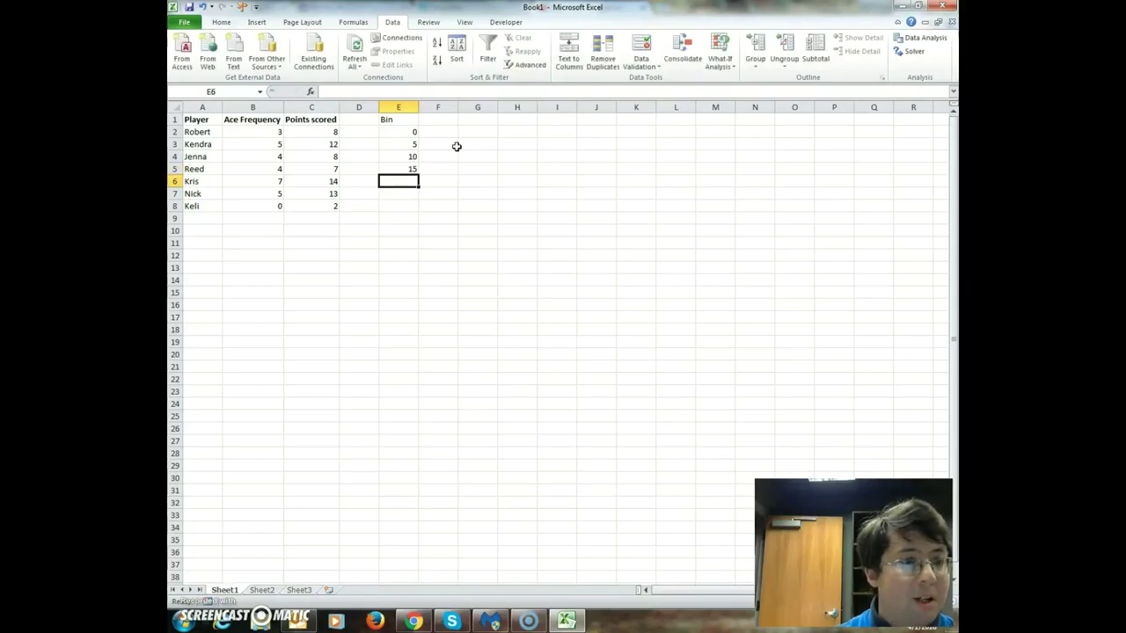
- Replace the first two bin values in cells E2 and E3 with 2 and 4
key("Up")
key("Up")
key("Up")
key("Up")
key("Up")
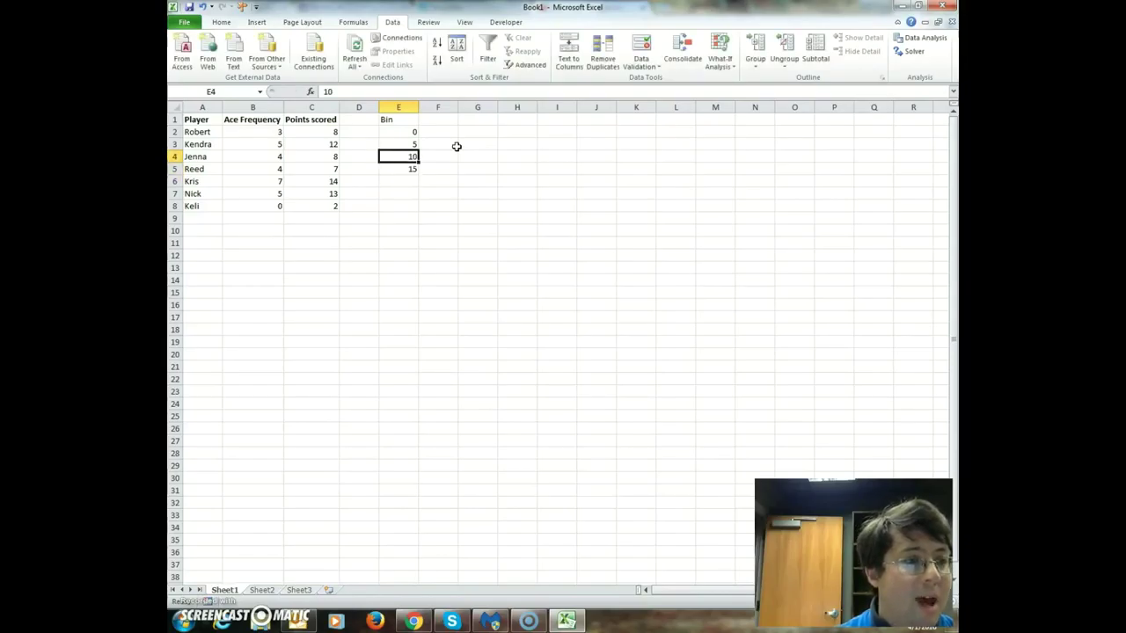
key("Down")
type("2")
key("Return")
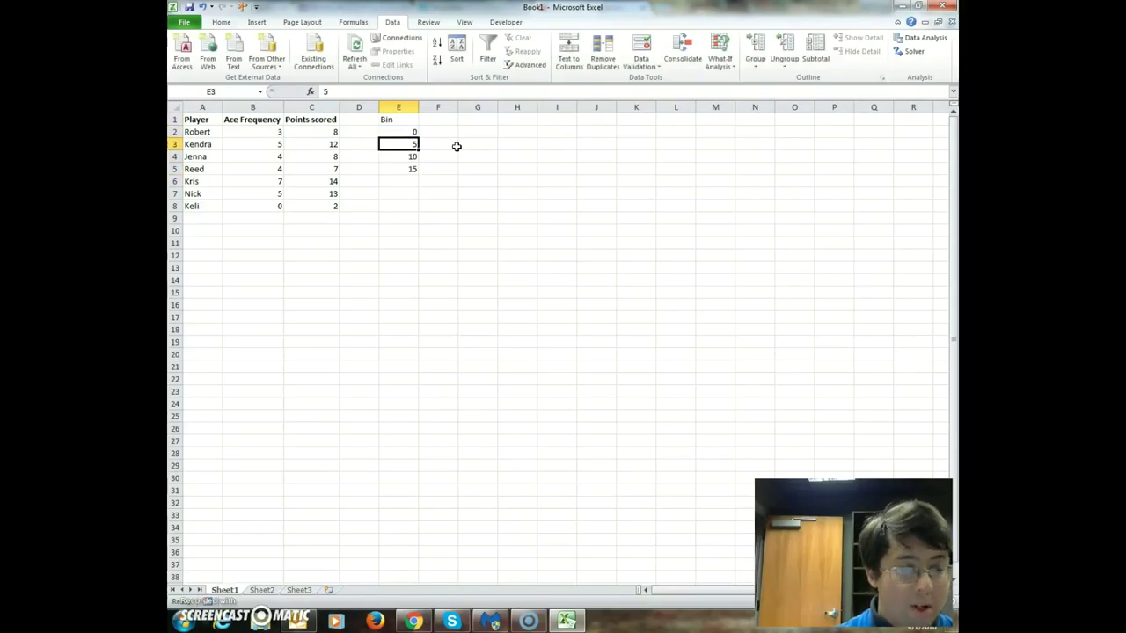
type("4")
key("Return")
- Continue the bin values in cells E4:E6 with 6, 8 and 10
type("5")
key("Return")
type("6")
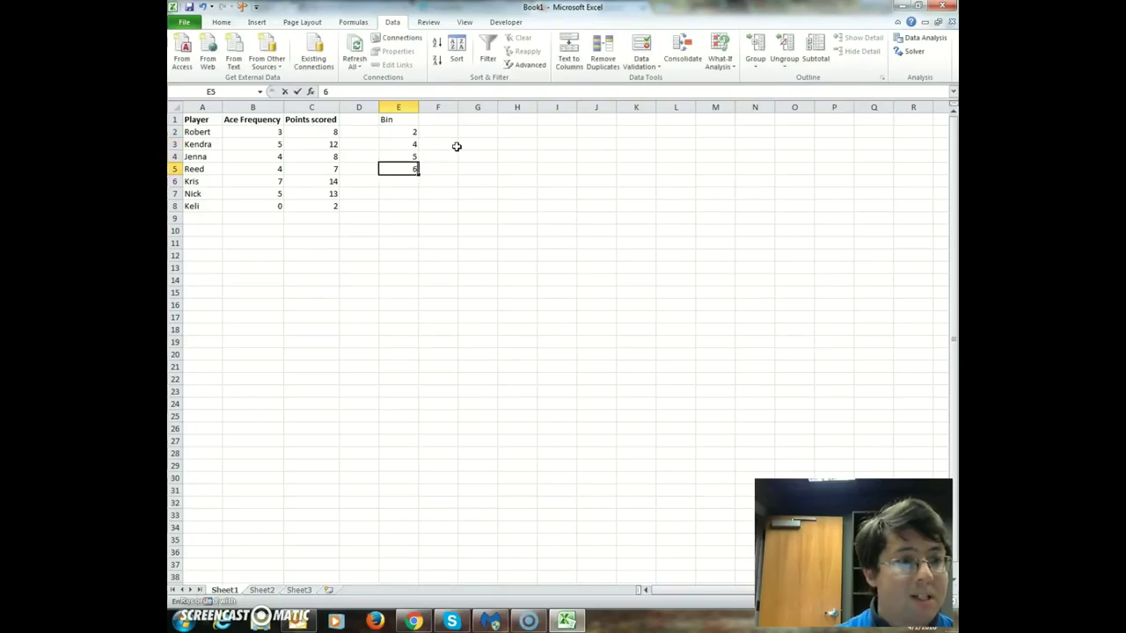
key("Up")
type("6")
key("Return")
type("8")
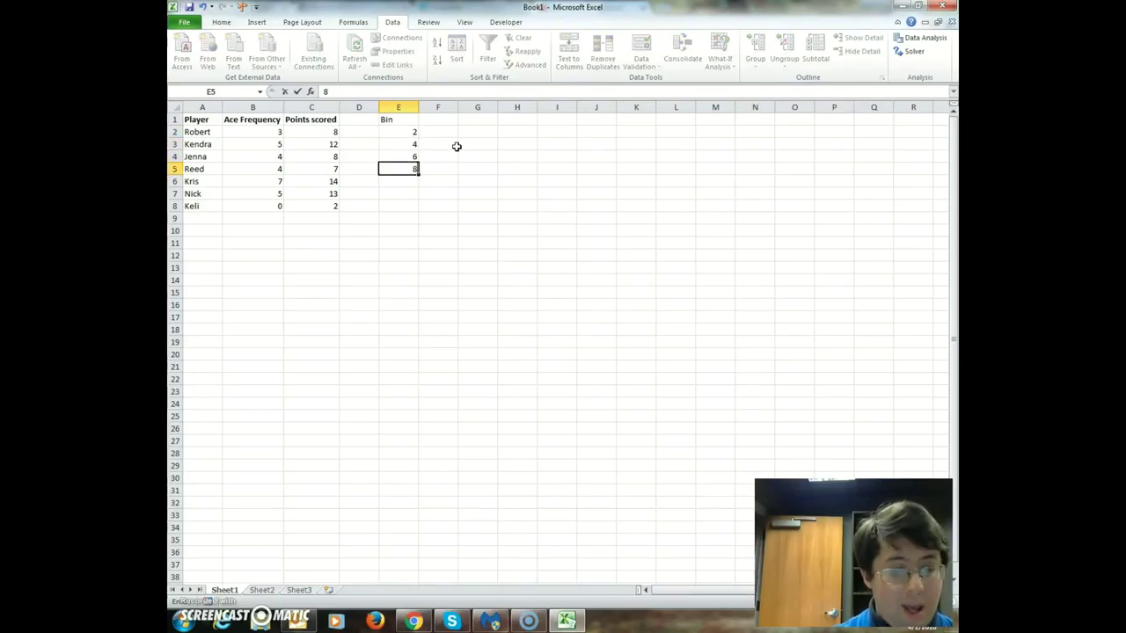
key("Return")
type("10")
key("Return")
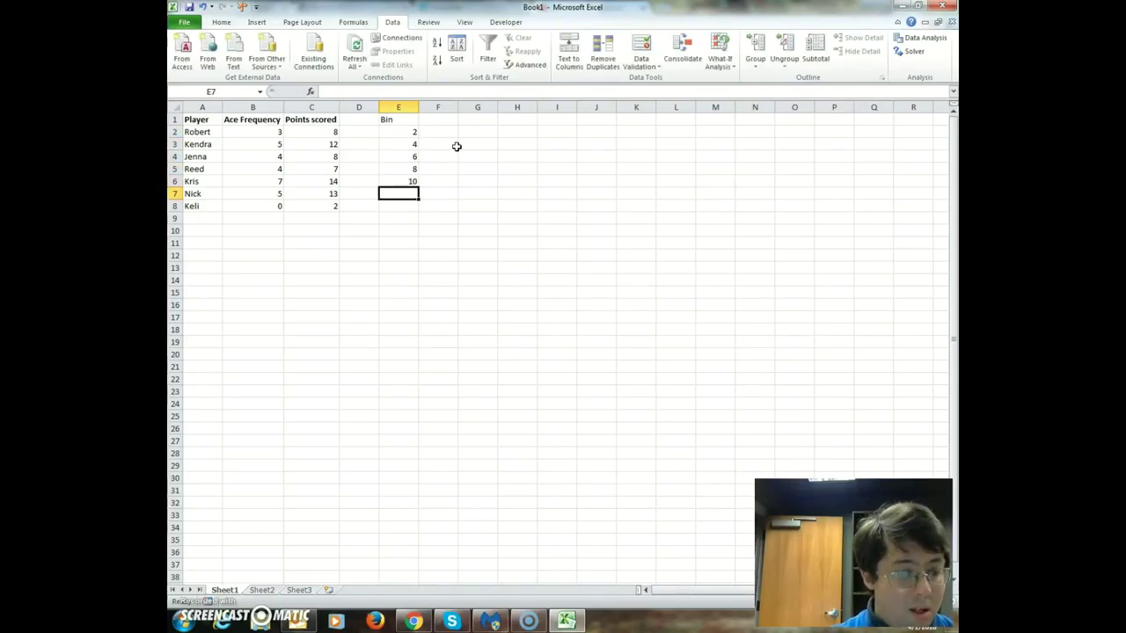
- Complete the bin values in cells E7:E9 with 12, 14 and 16
type("12")
key("Return")
type("14")
key("Return")
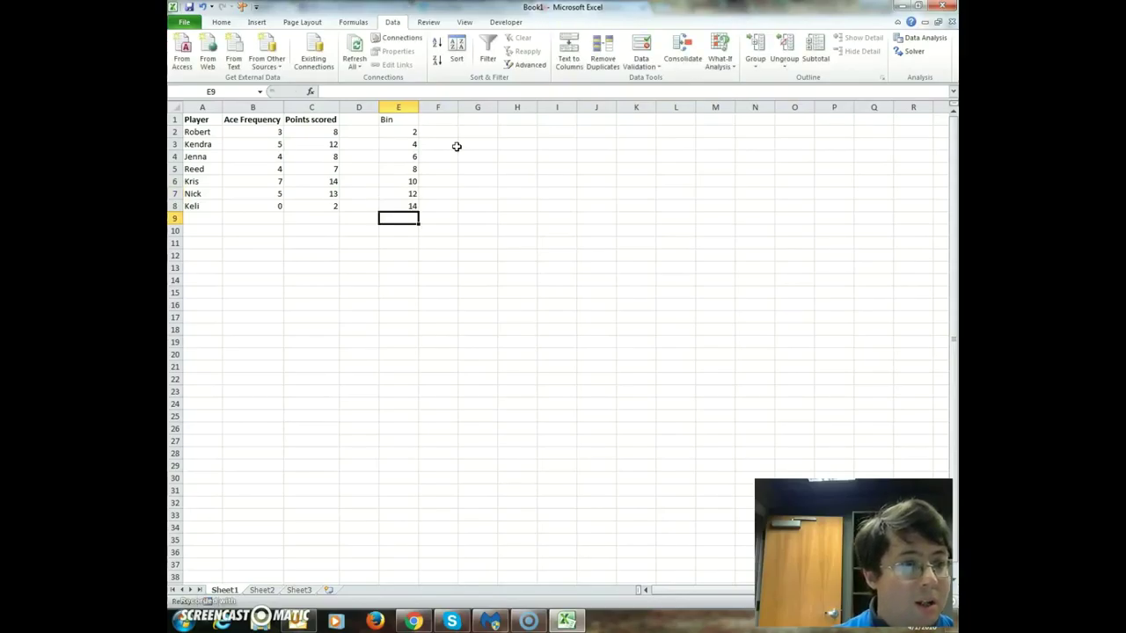
type("16")
key("Return")
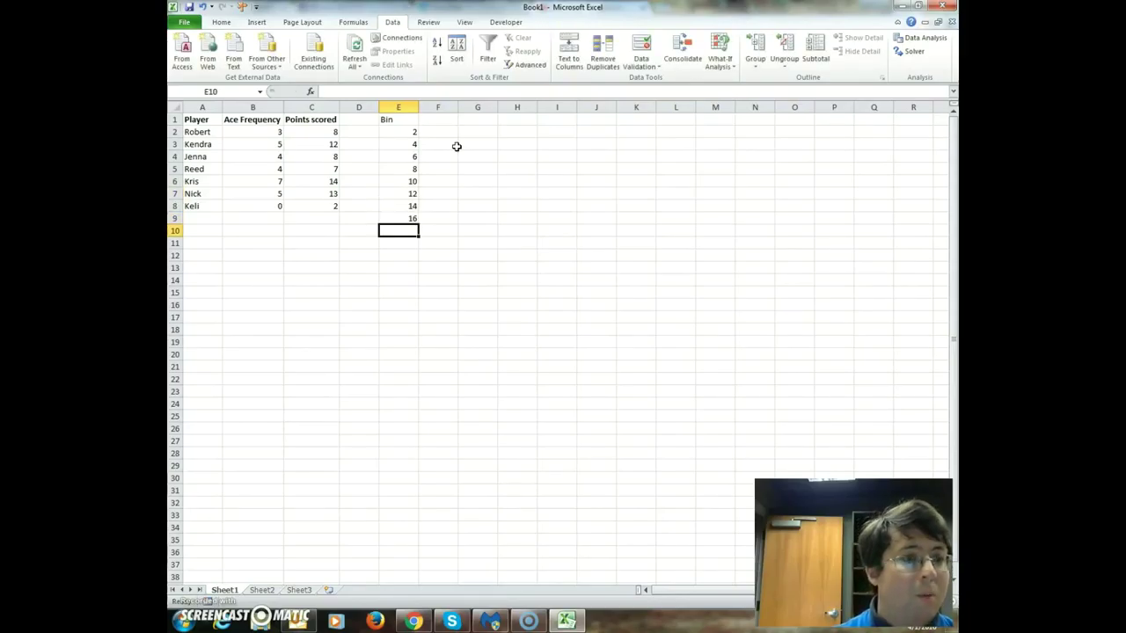
key("Up")
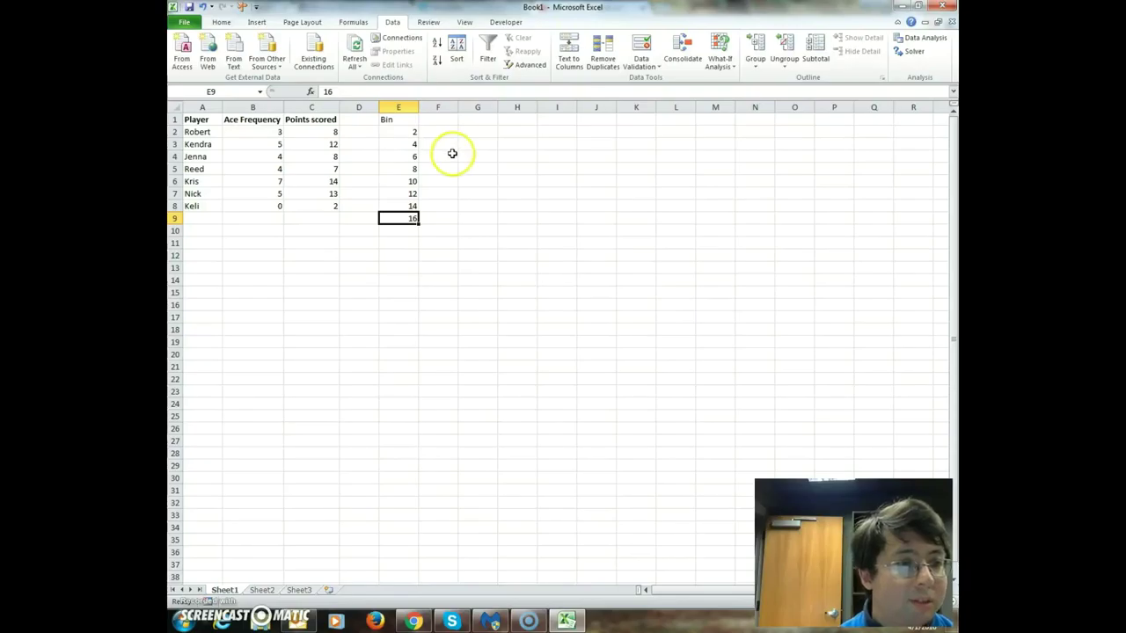
- Start the Histogram analysis tool and set its input range to the points scored in C2:C8
left_click(919, 39)
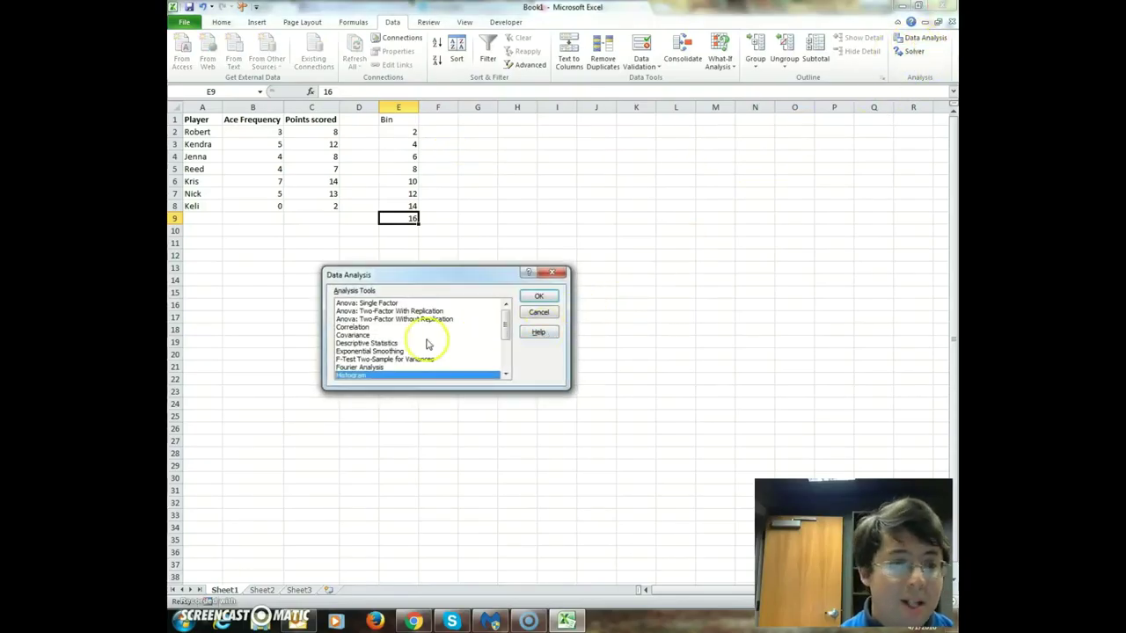
left_click(535, 296)
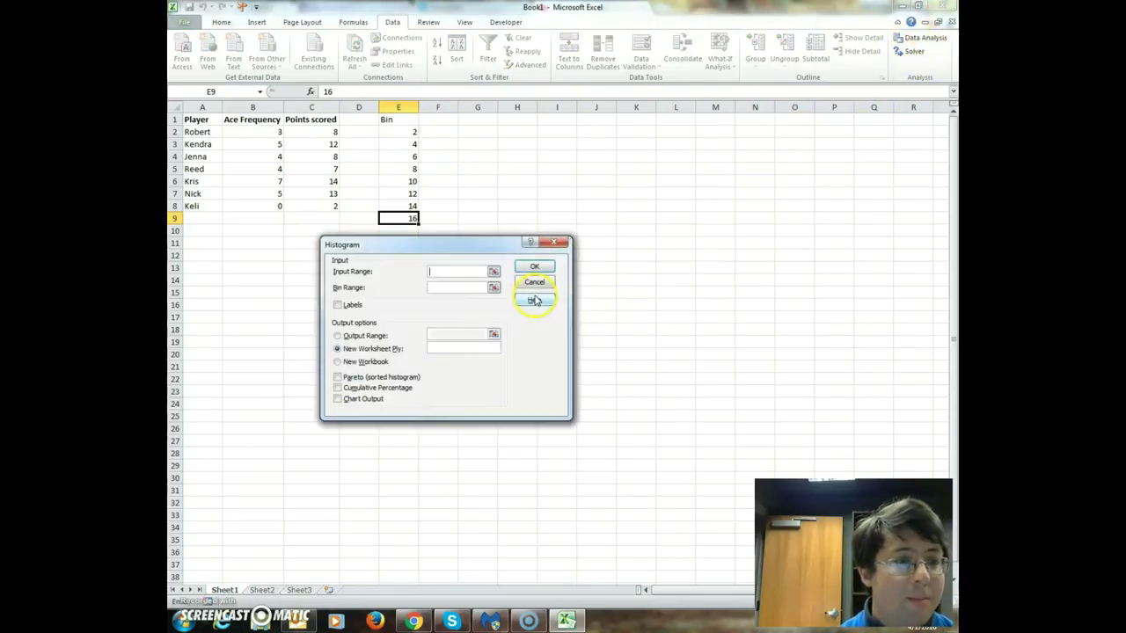
type("C2:")
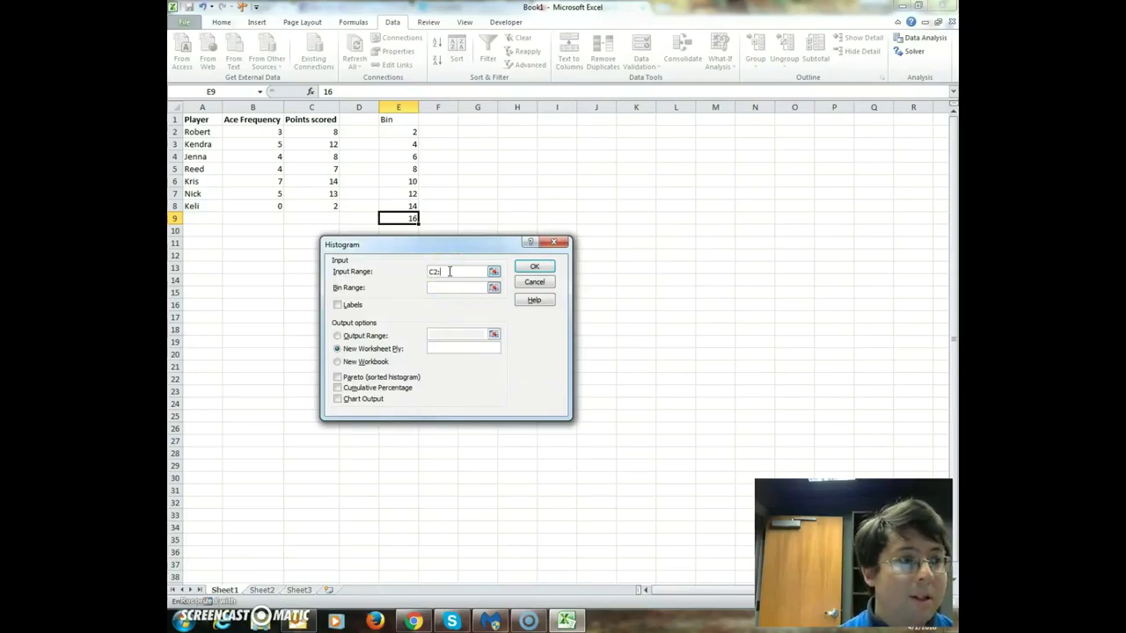
key("BackSpace")
key("BackSpace")
key("BackSpace")
key("Left")
key("Left")
key("Left")
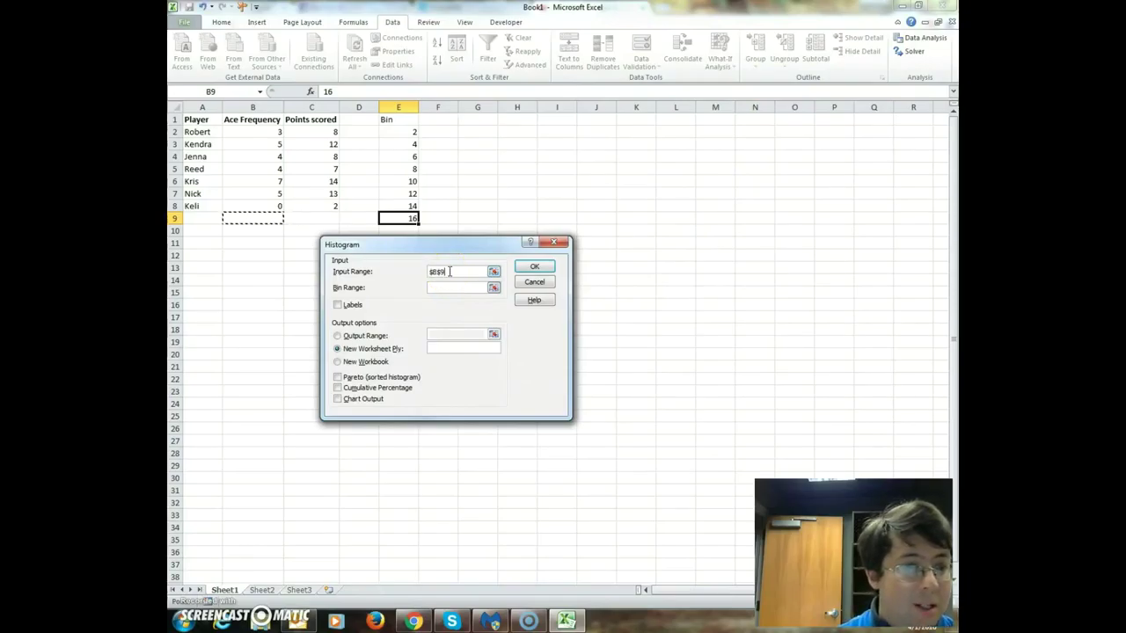
key("Right")
key("Up")
key("Up")
key("Up")
key("Up")
key("Up")
key("Up")
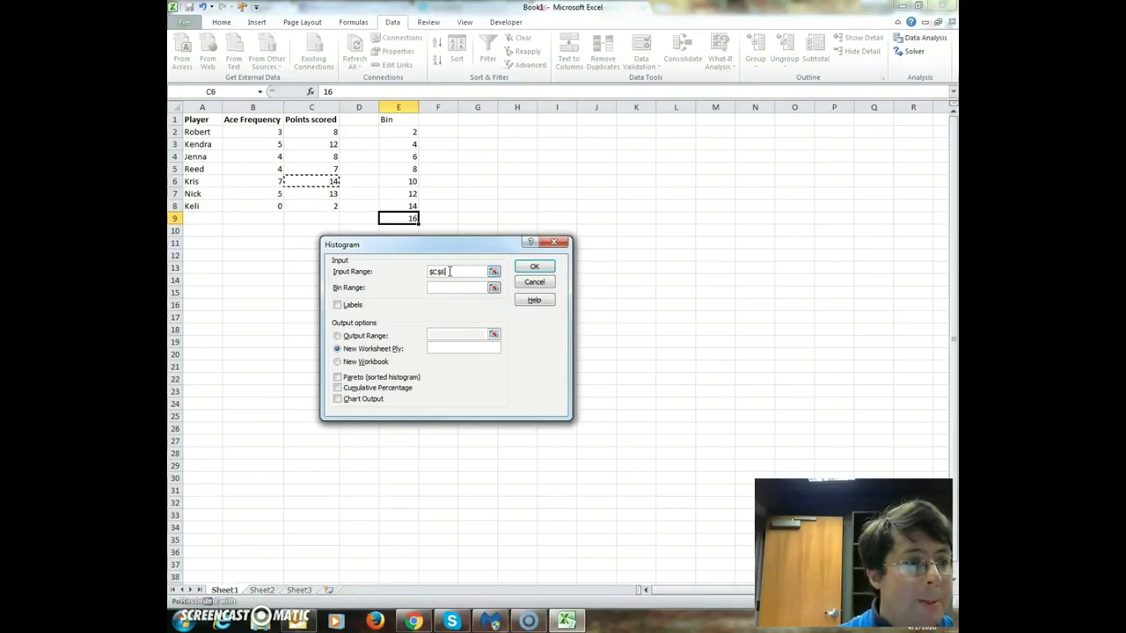
key("Up")
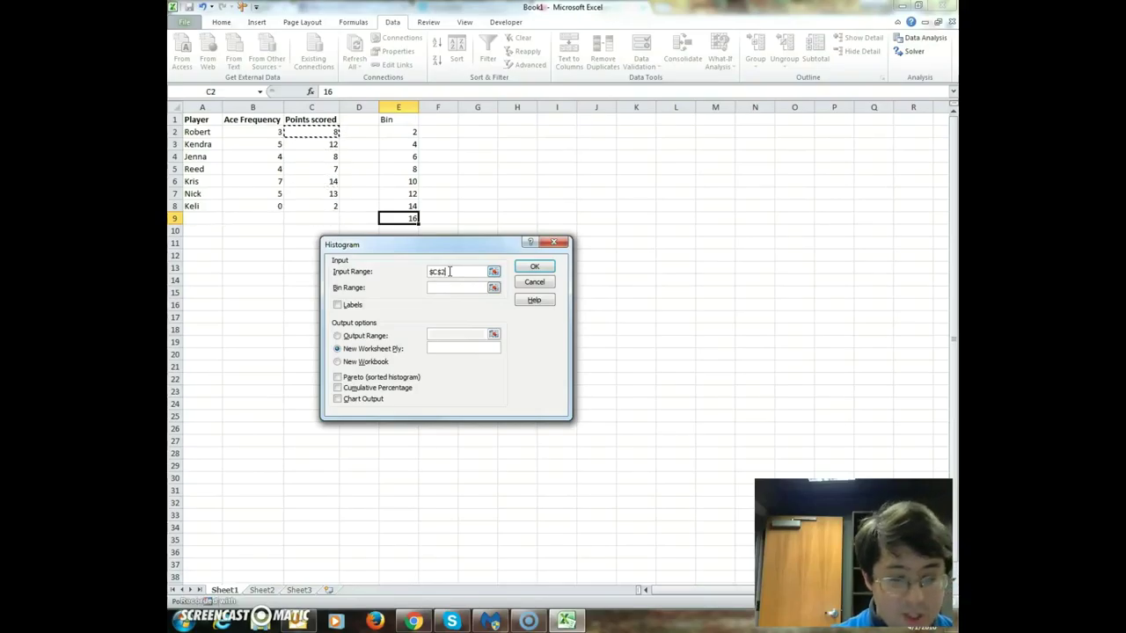
key("F8")
left_click(318, 202)
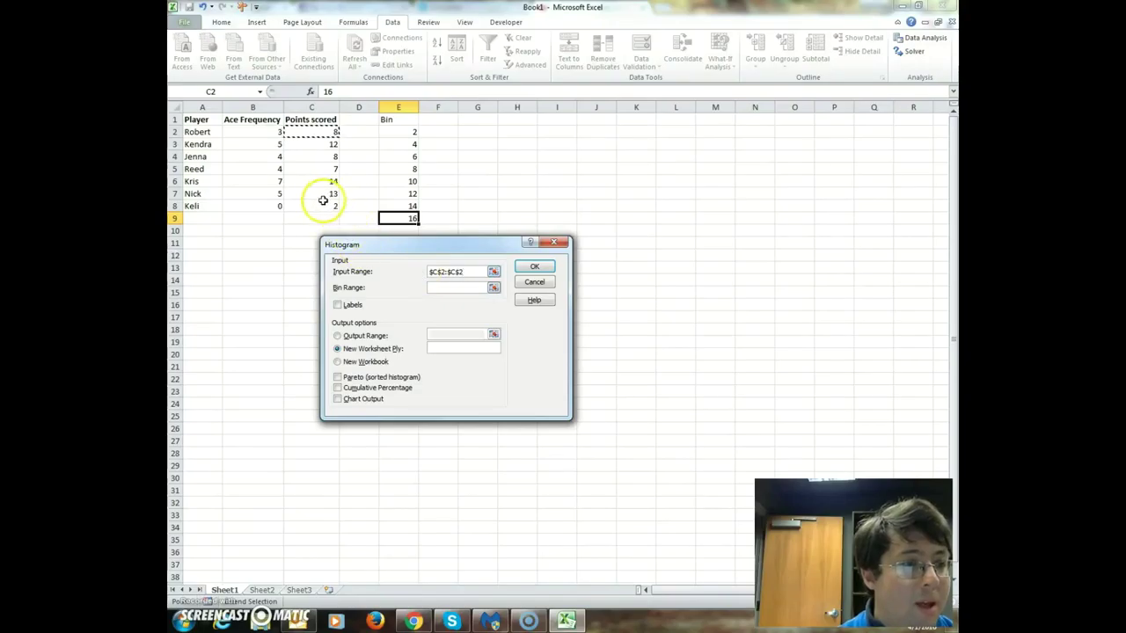
- Turn on the Labels option for the histogram
left_click(438, 291)
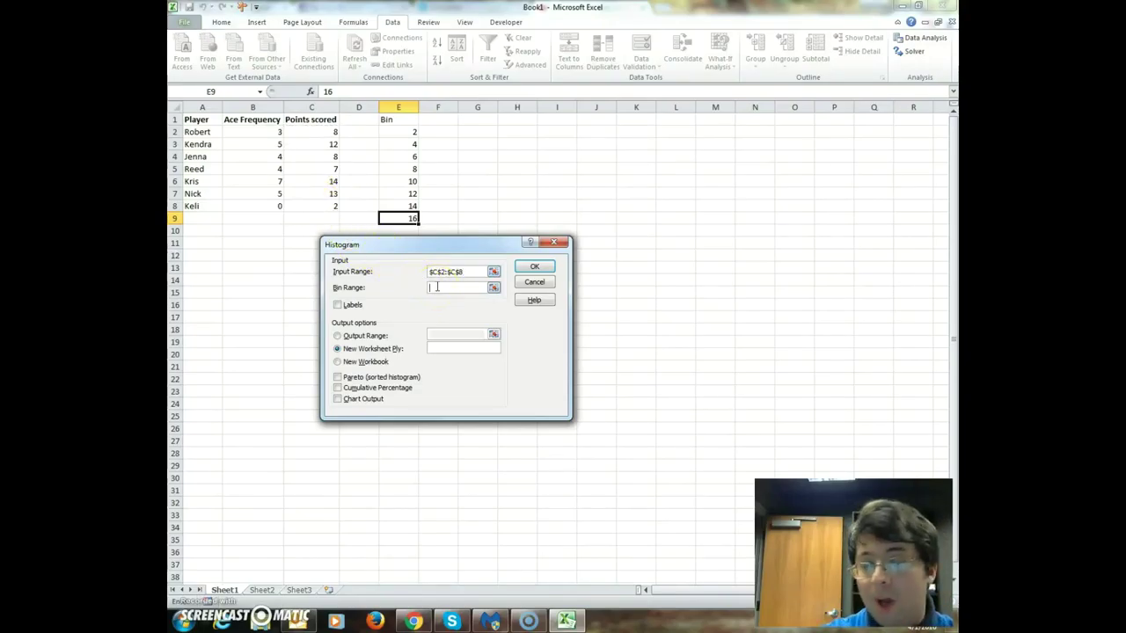
left_click(437, 287)
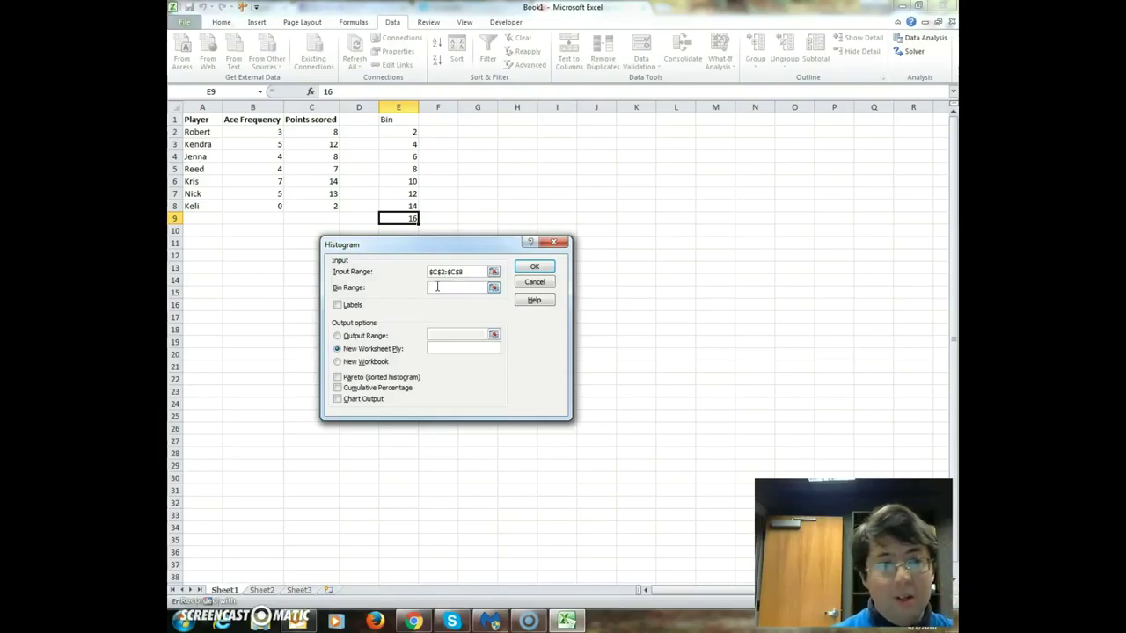
left_click(338, 304)
- Try to run the histogram with $E$2:$E:9 as the bin range
left_click(436, 288)
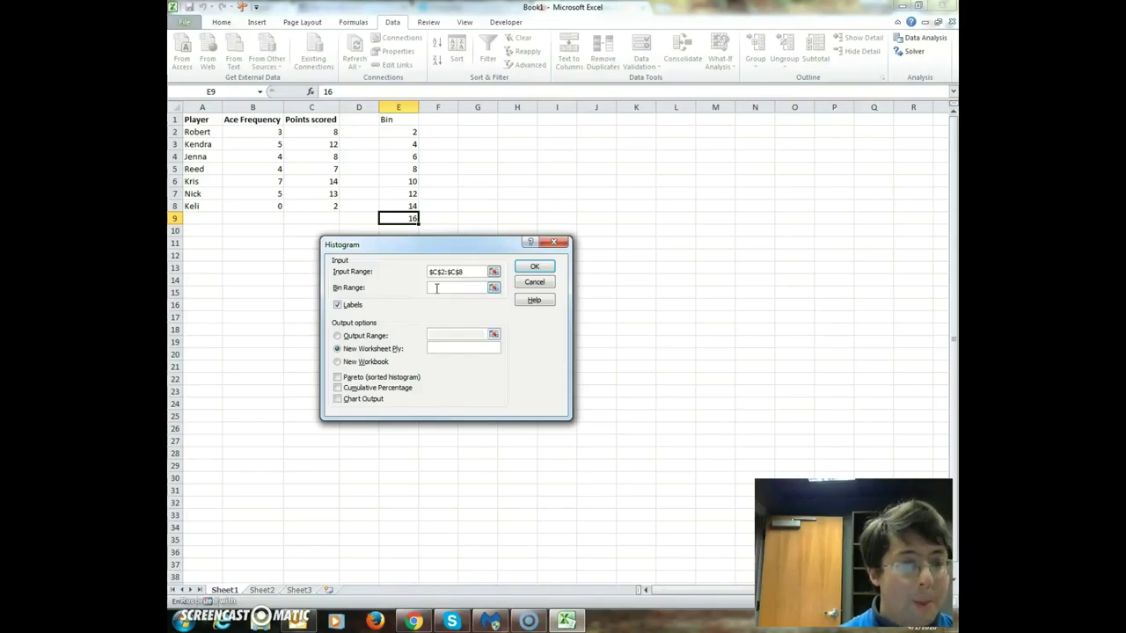
type("$E$")
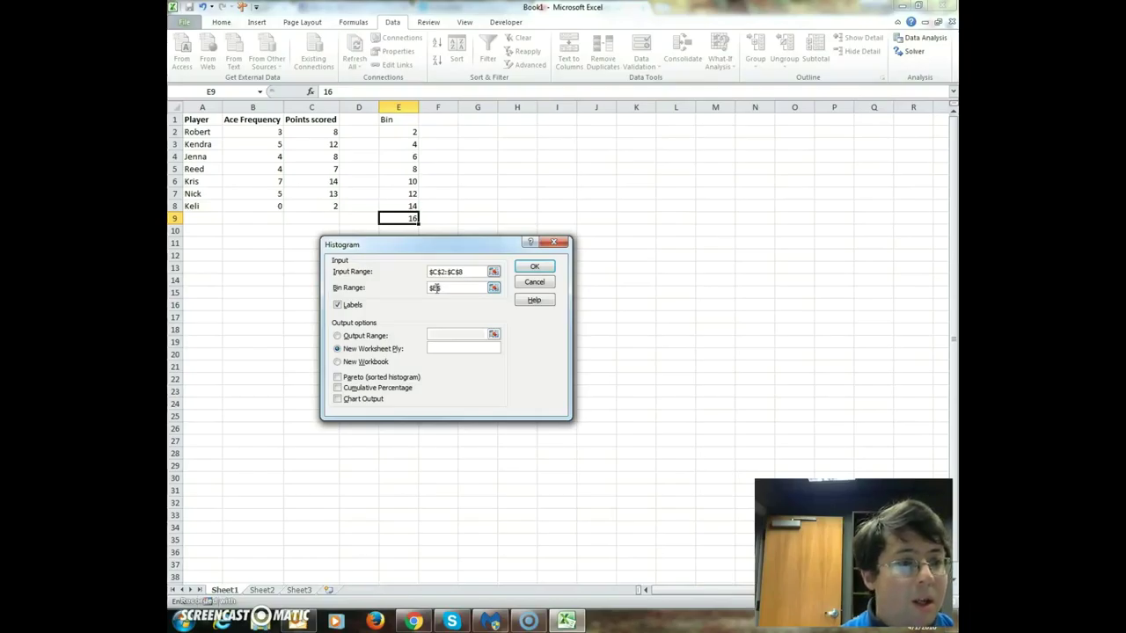
type("2:")
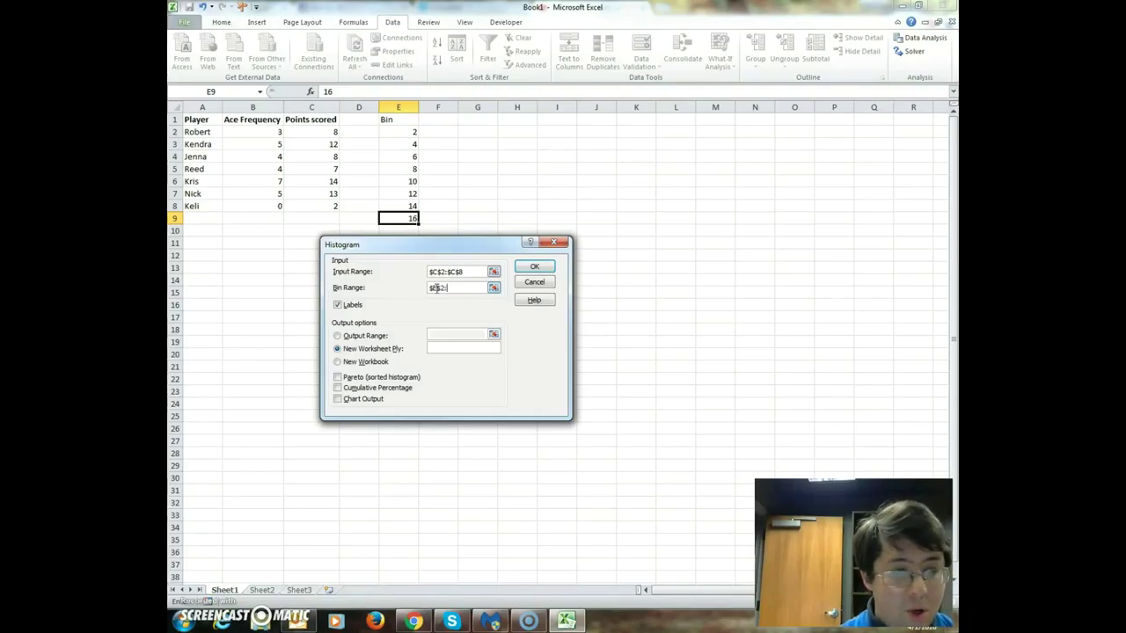
type("$E:9")
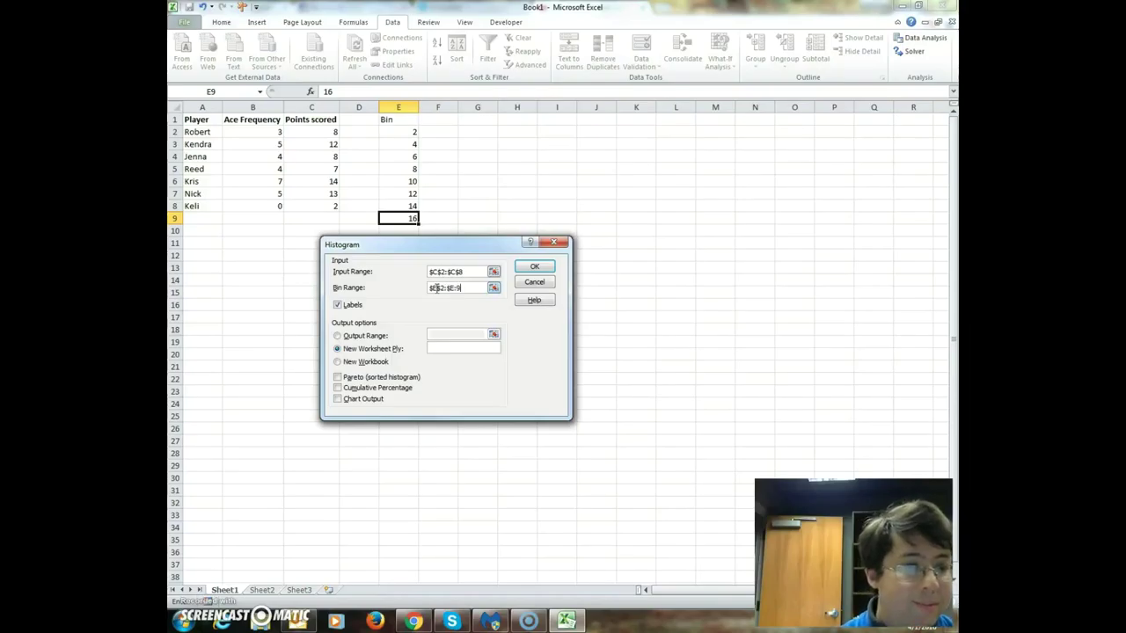
left_click(535, 268)
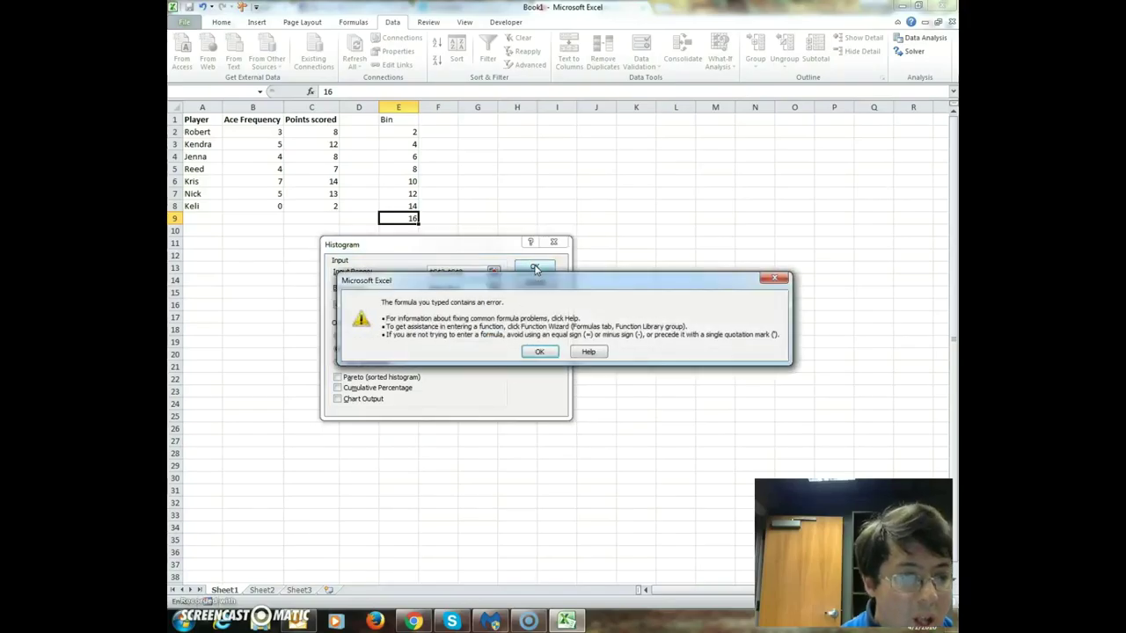
left_click(539, 352)
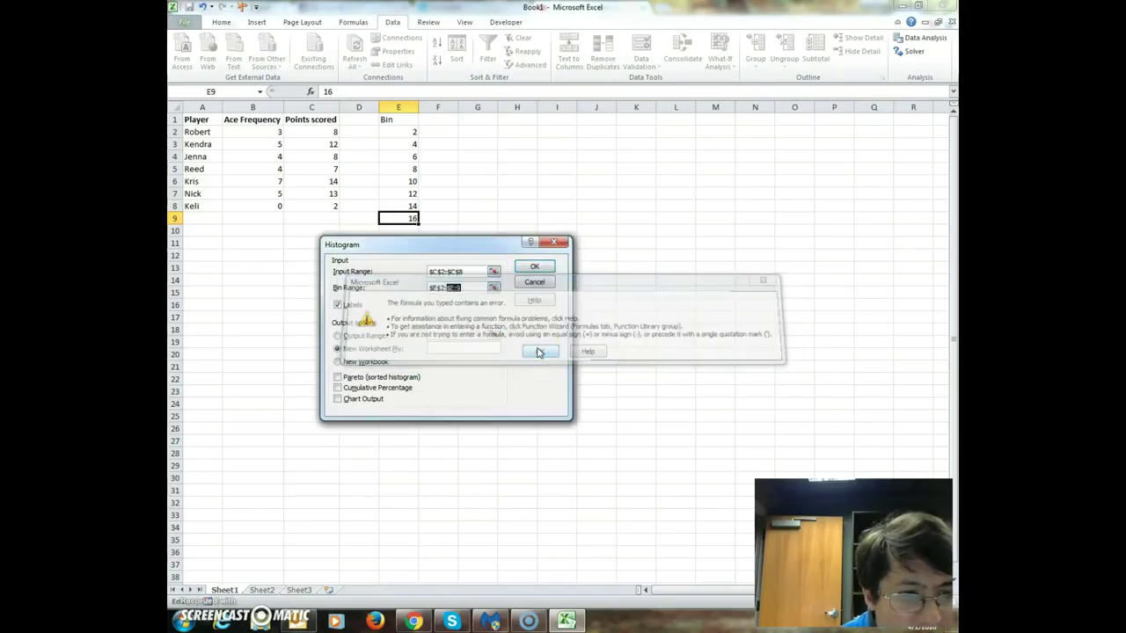
- Set the bin range to E2:E9 and generate the histogram output on a new worksheet
left_click_drag(460, 290, 429, 288)
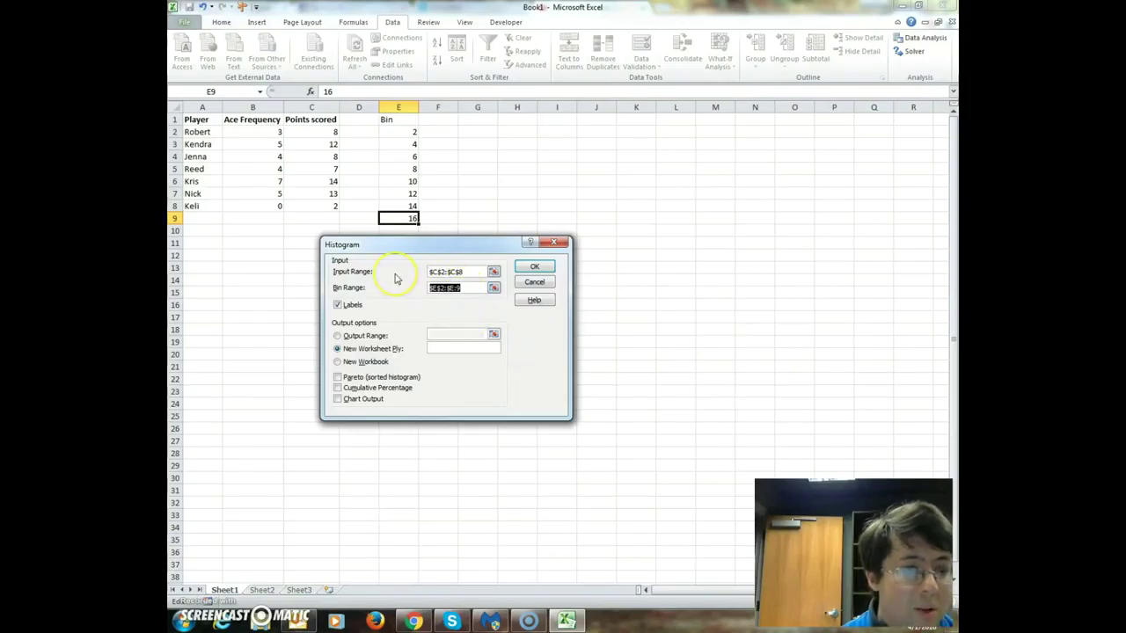
type("E:E")
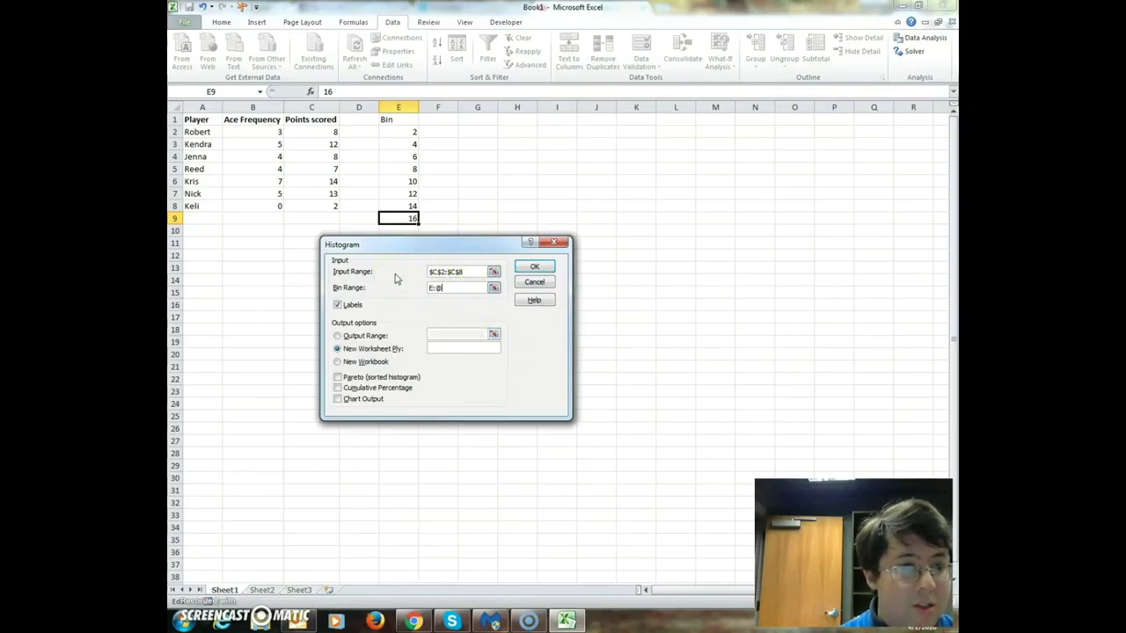
key("BackSpace")
key("BackSpace")
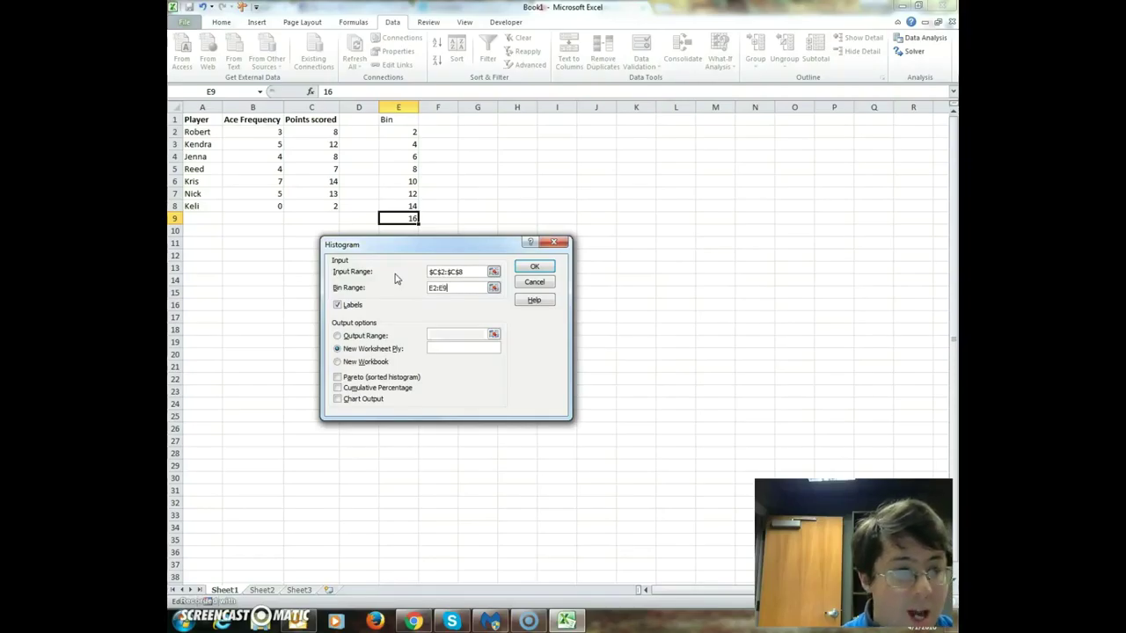
left_click(534, 266)
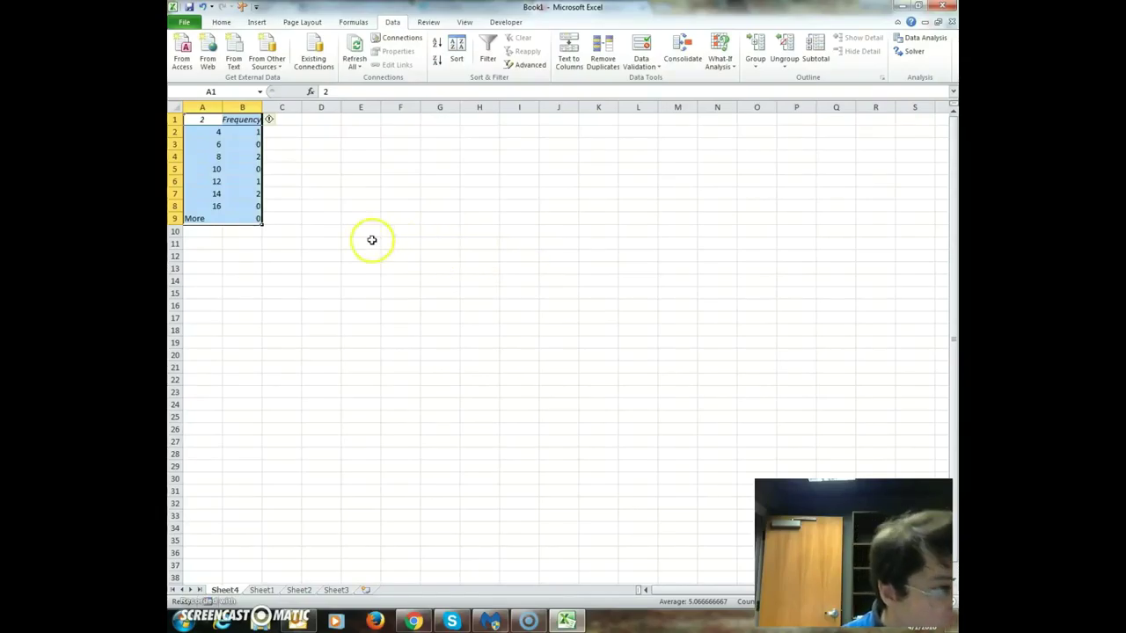
- Insert an entire row above the frequency table's header row on the new worksheet
left_click(206, 120)
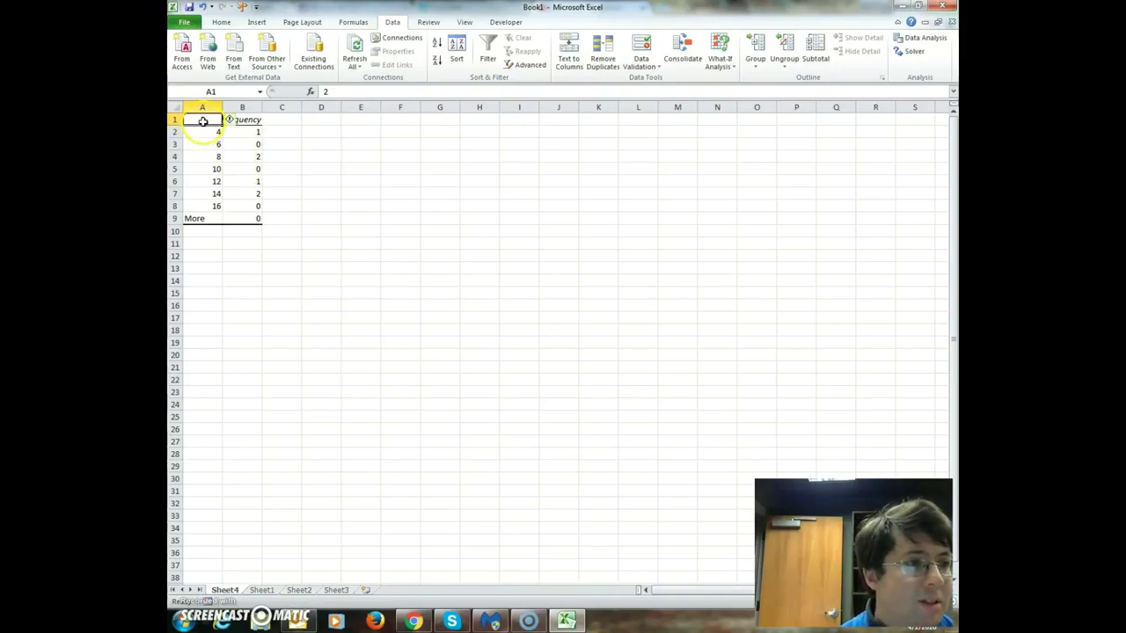
left_click(281, 144)
left_click(211, 132)
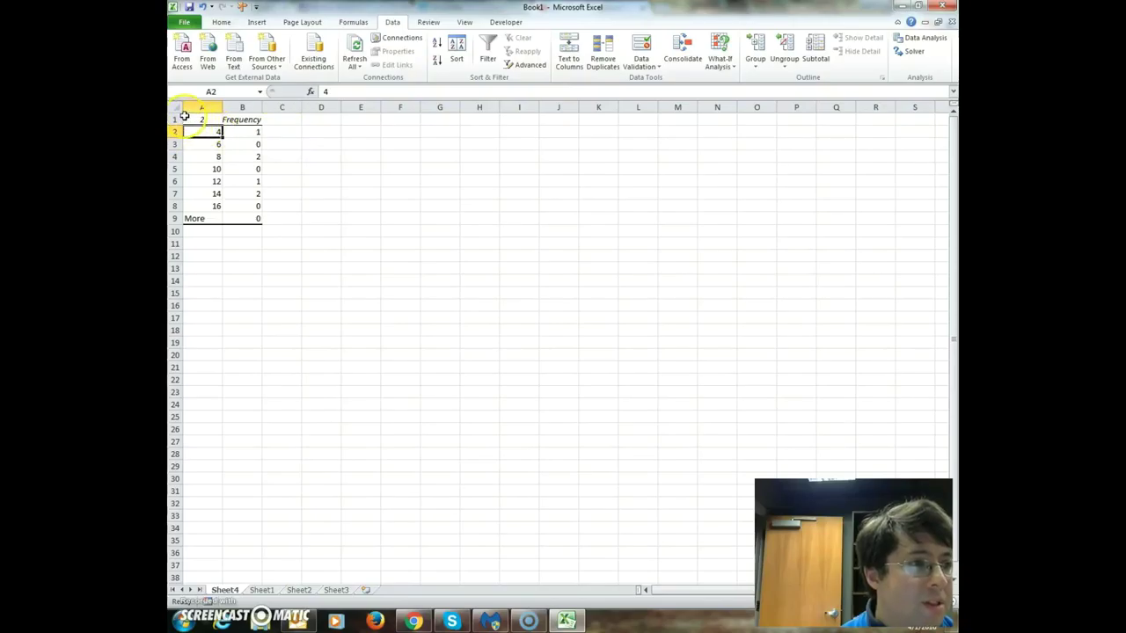
left_click(199, 120)
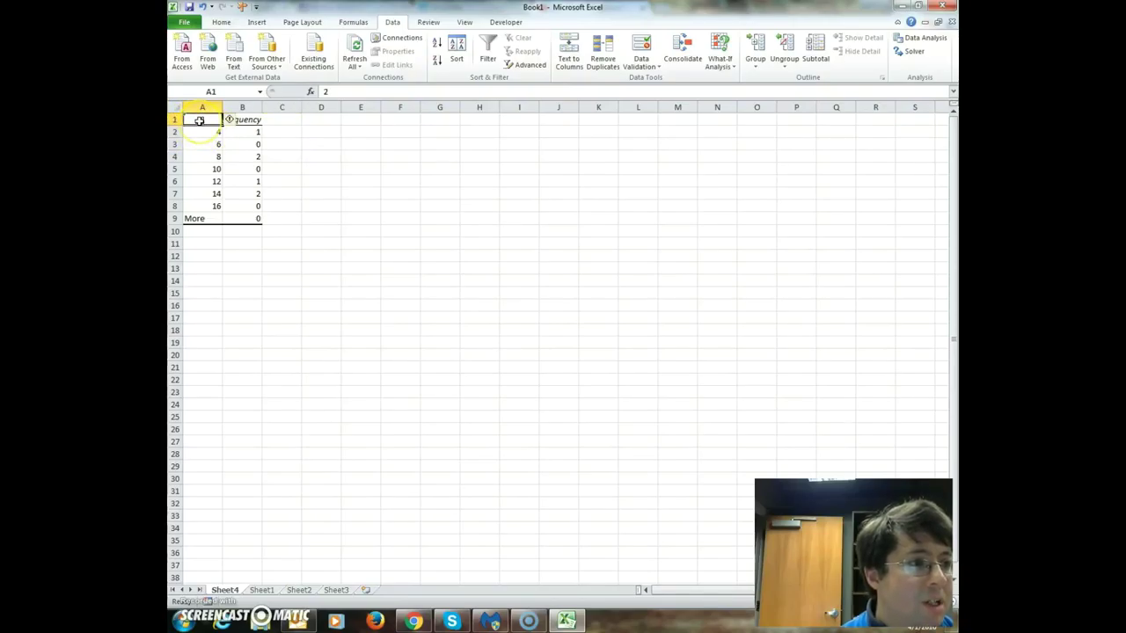
right_click(200, 121)
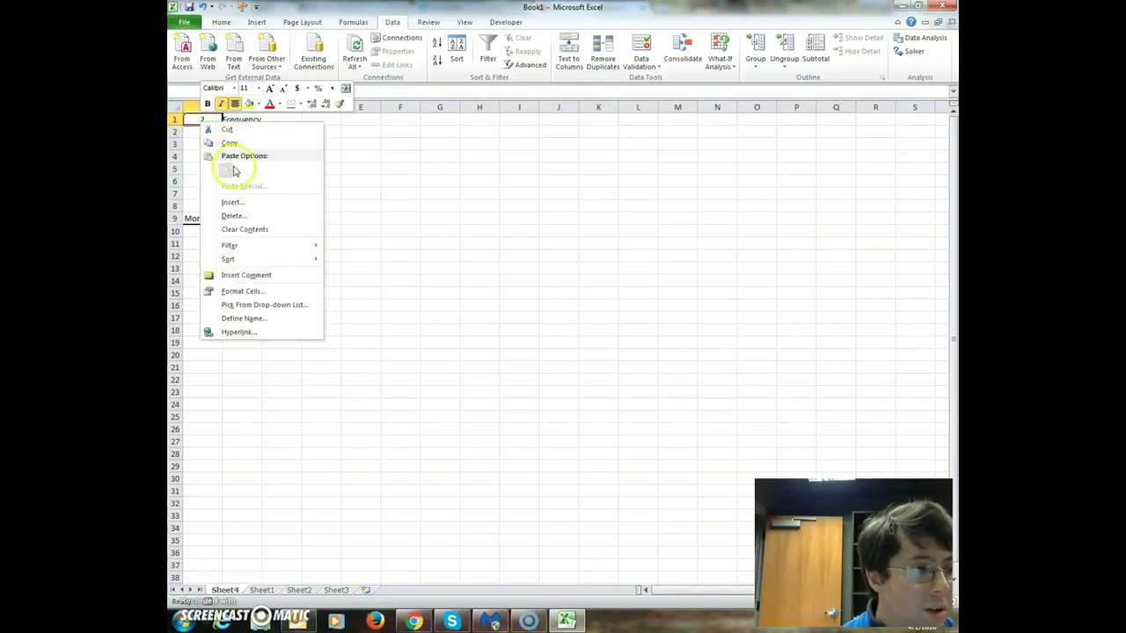
left_click(234, 201)
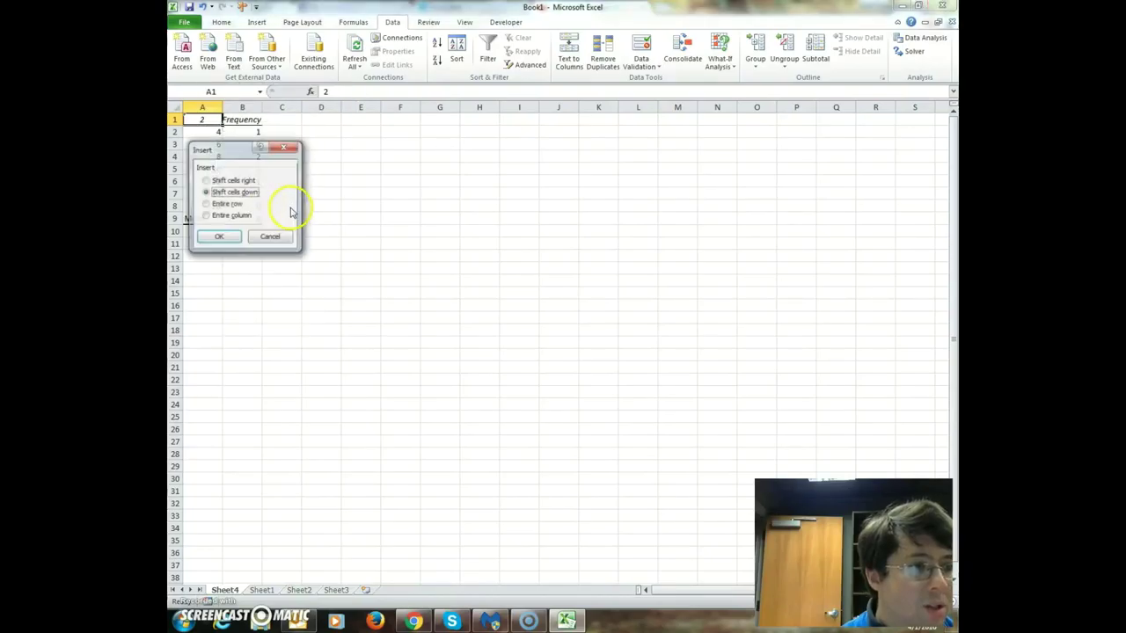
left_click(226, 204)
left_click(218, 237)
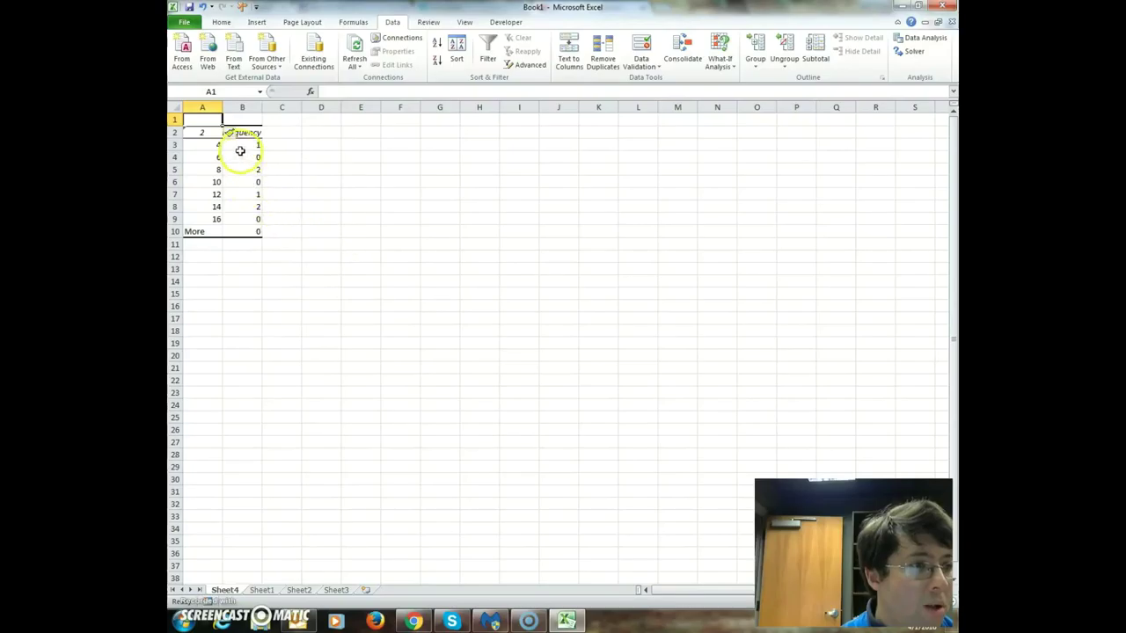
left_click(240, 118)
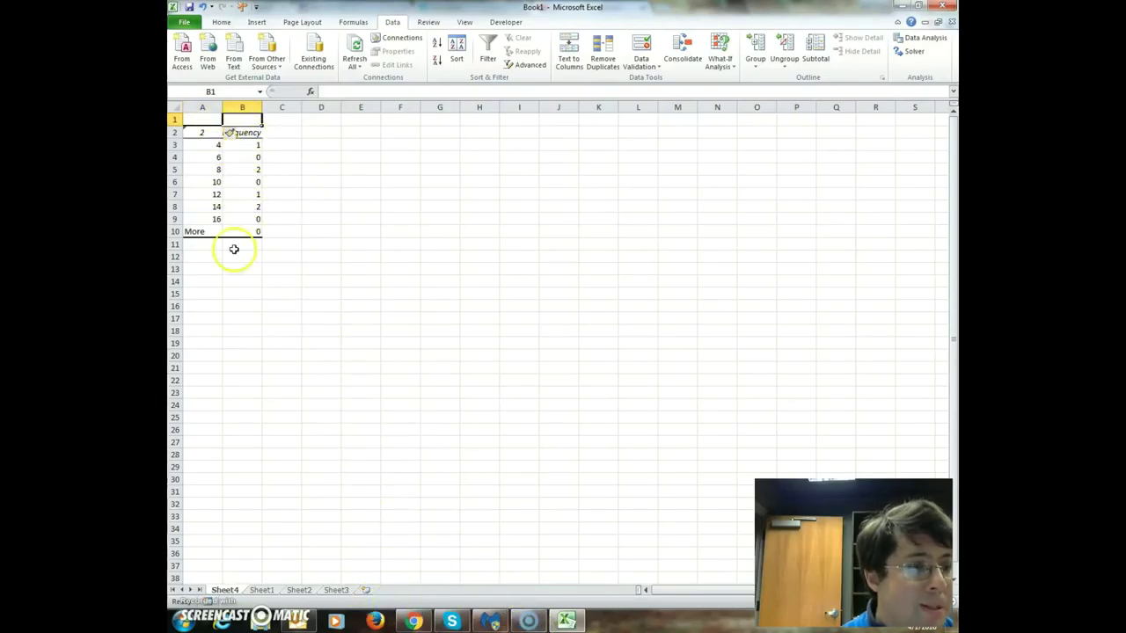
- Check the source data on Sheet1, return to Sheet4 and undo the row insertion
left_click(262, 591)
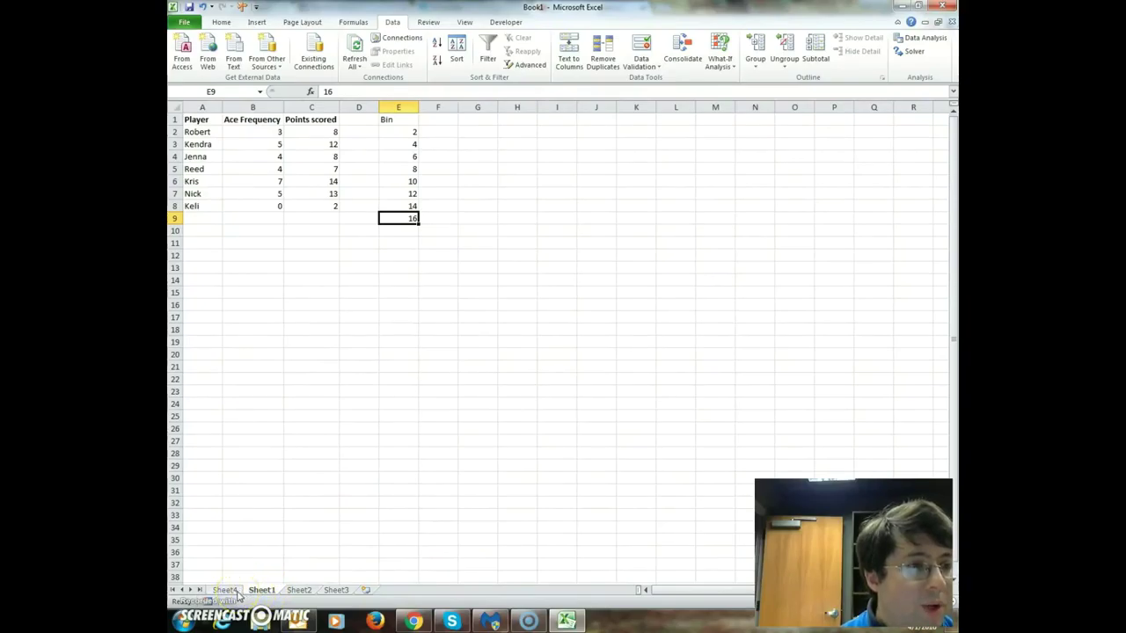
left_click(231, 590)
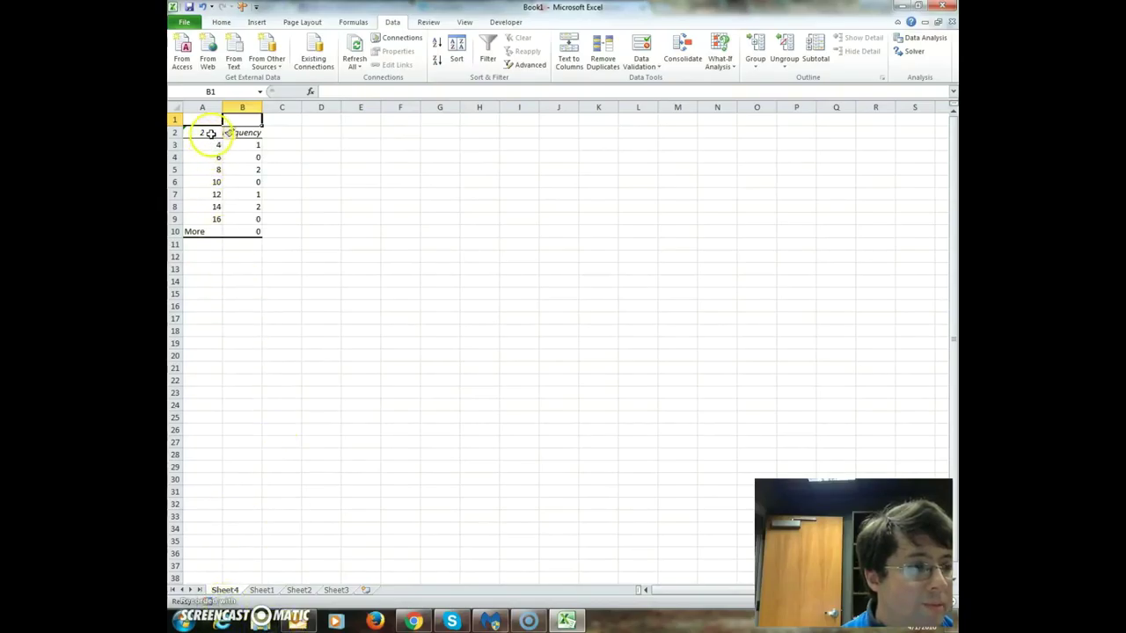
left_click(204, 122)
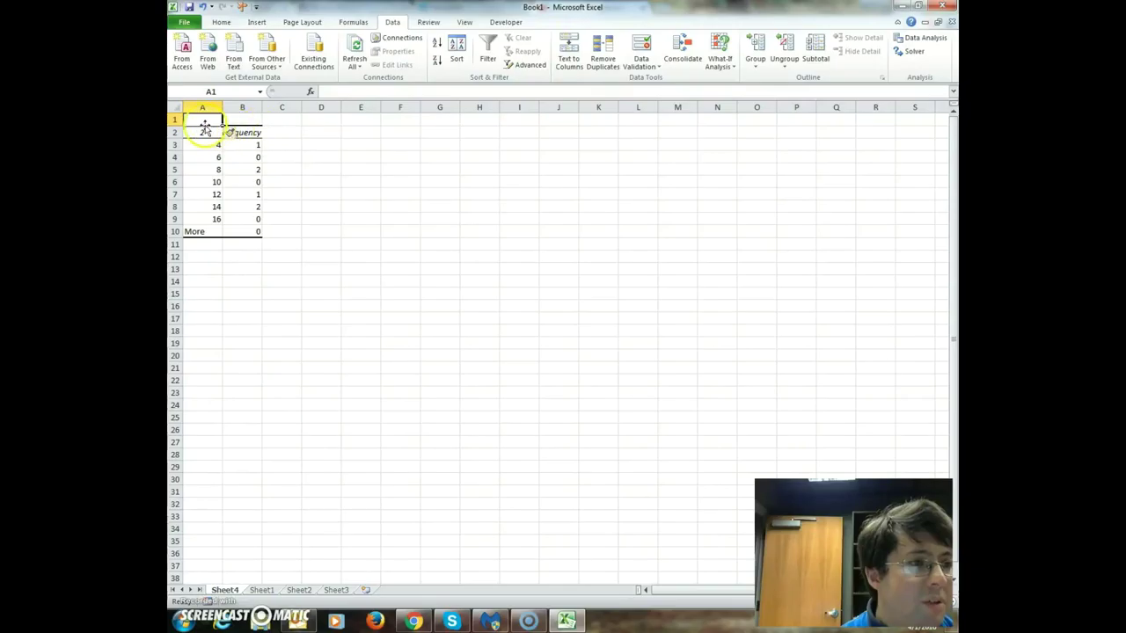
left_click(205, 132)
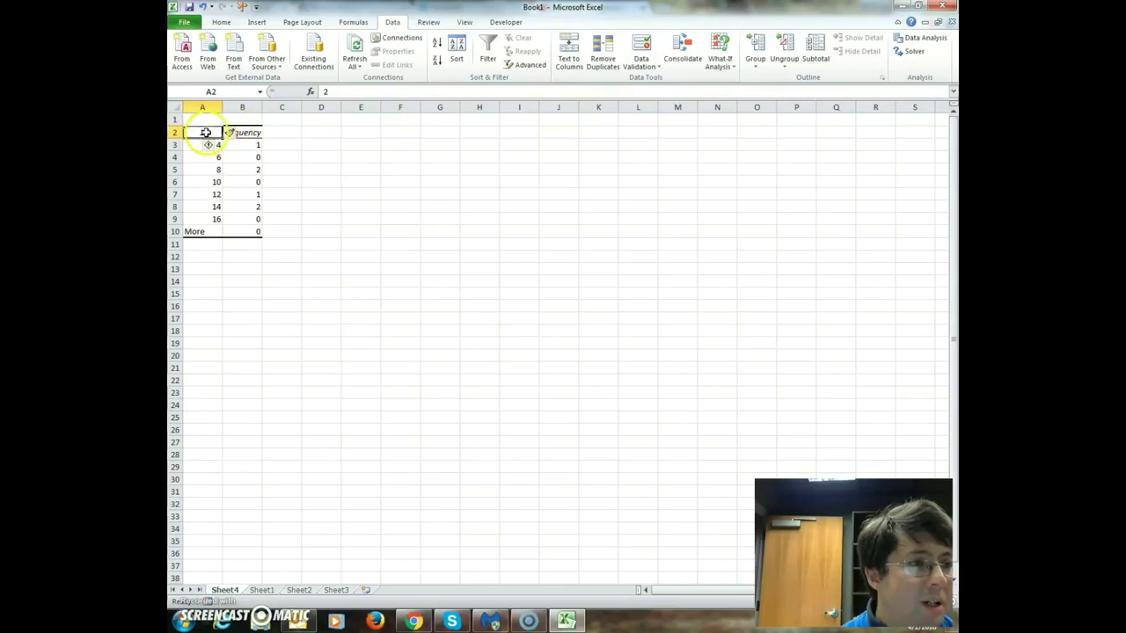
left_click(202, 6)
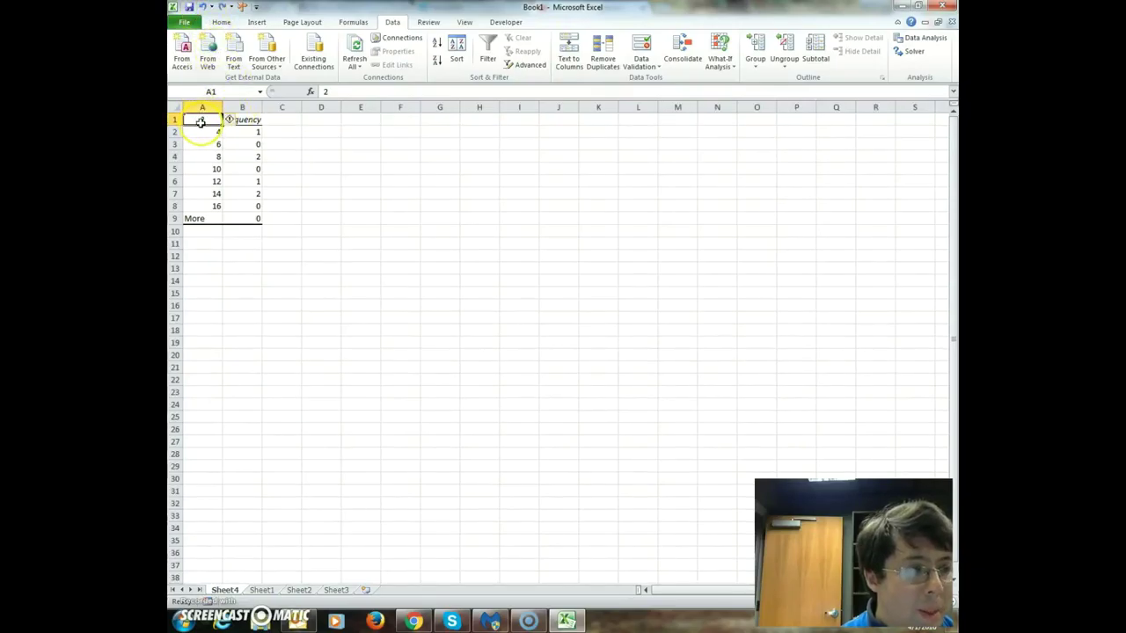
- Replace the frequency table's first column header in cell A1 with Bin
type("Bin")
key("Return")
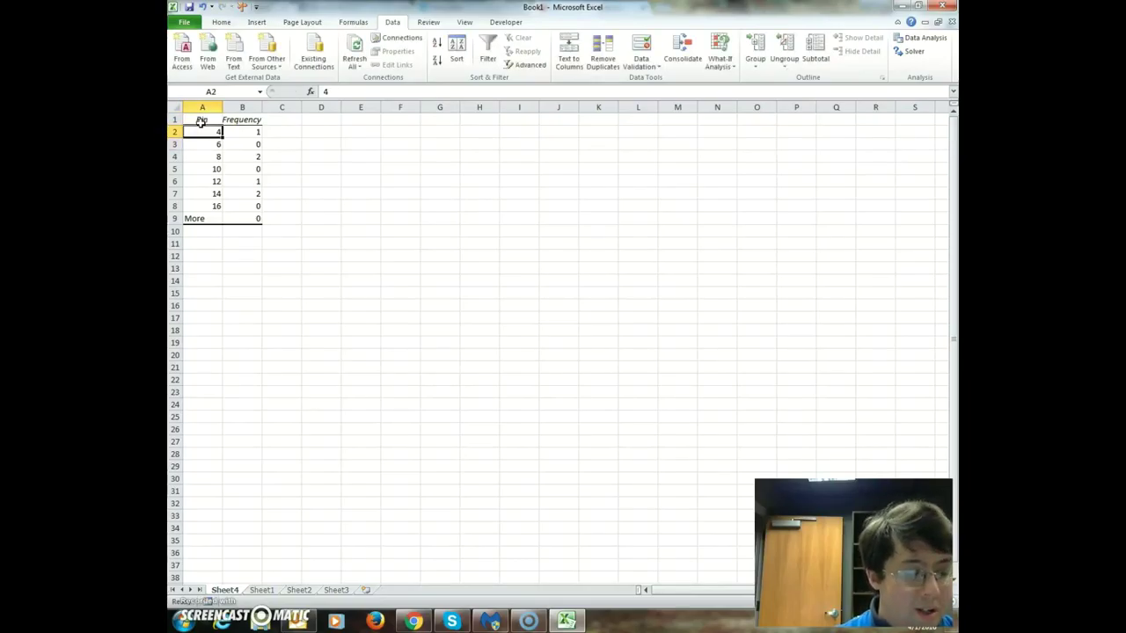
- Overwrite the bin column of the frequency table in A2:A9 with 0, 2, 4, 6, 8, 10, 12 and 14
type("0")
key("Return")
type("2")
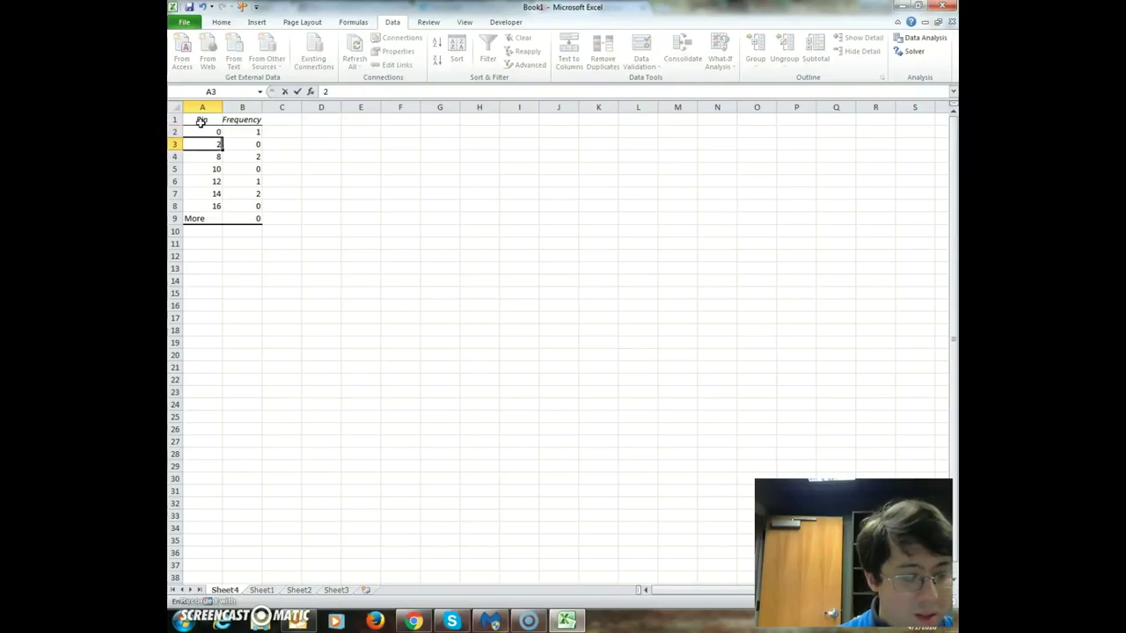
key("Return")
type("4")
key("Return")
type("6")
key("Return")
type("8")
key("Return")
type("1")
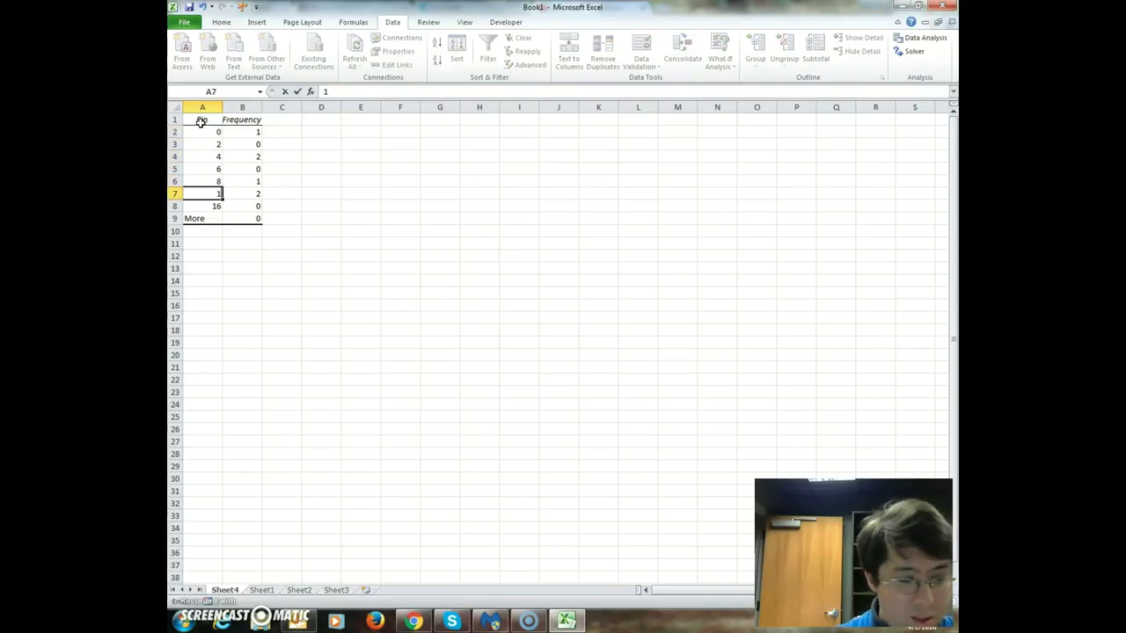
type("0")
key("Return")
type("12")
key("Return")
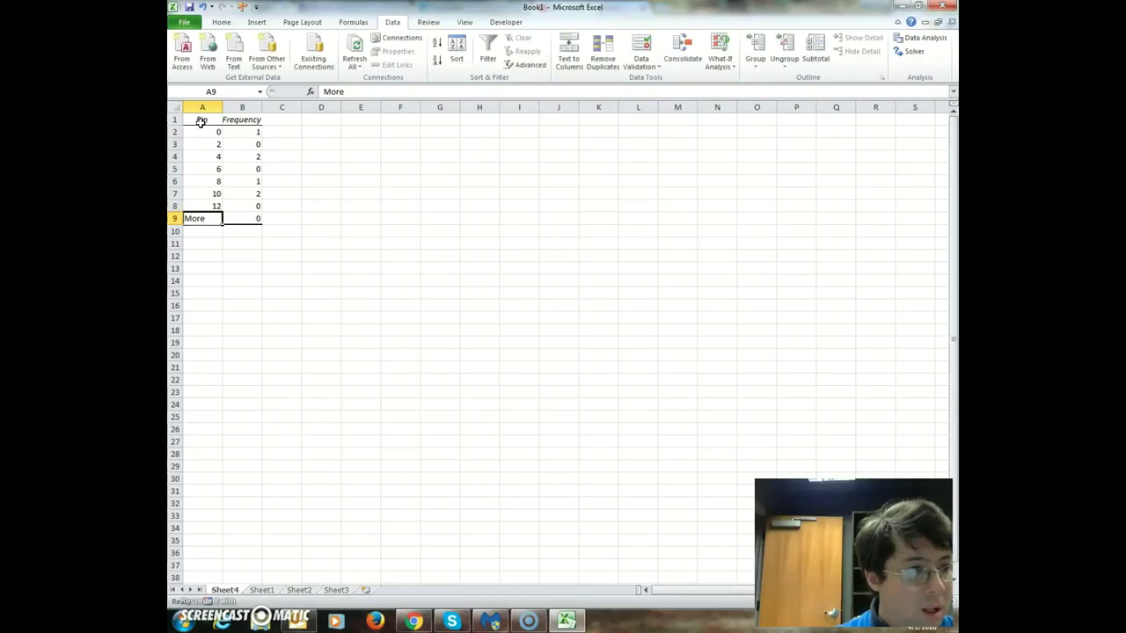
type("14")
key("Return")
- Check the points scored on Sheet1 and set Sheet4's frequencies in B2 and B3 to 0 and 1
key("Up")
key("Up")
key("Up")
key("Up")
key("Up")
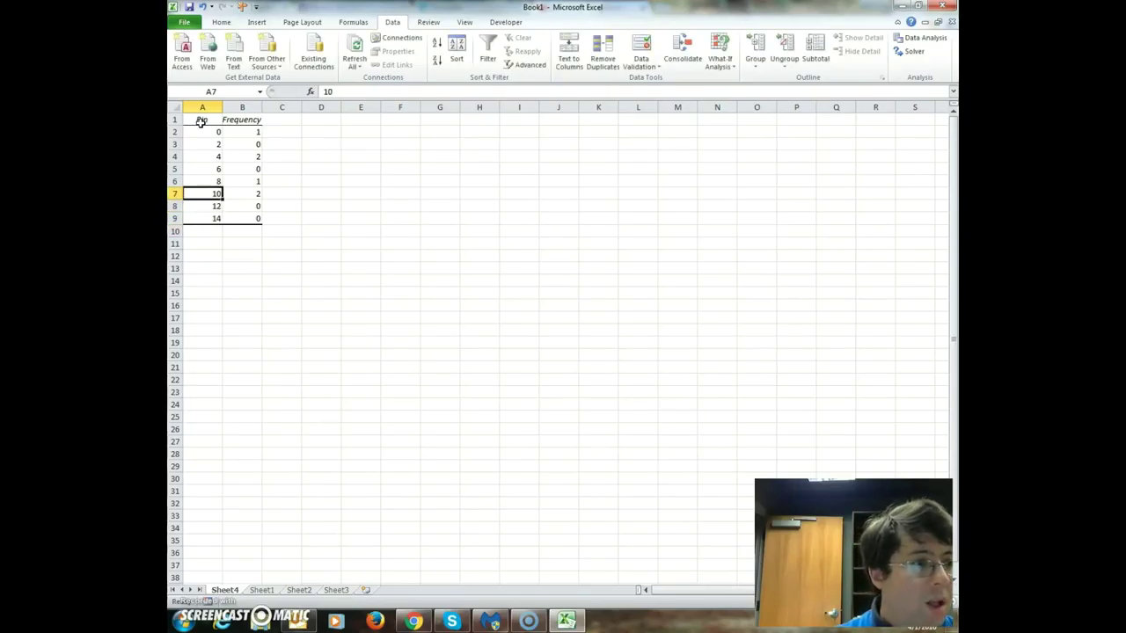
key("Up")
key("Up")
key("Up")
key("Right")
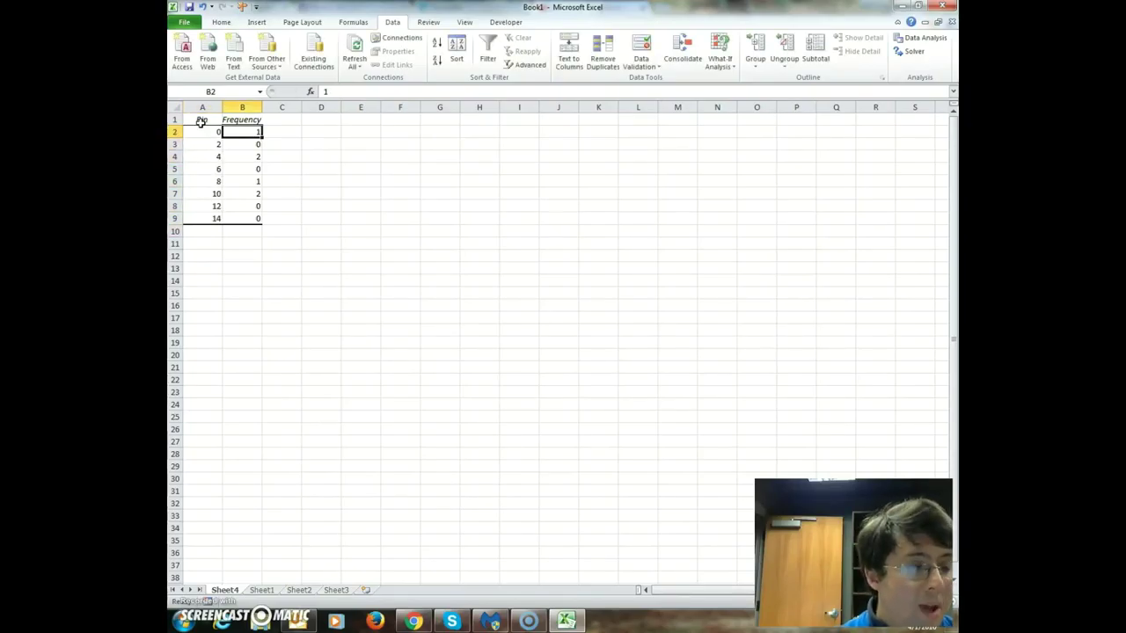
left_click(264, 590)
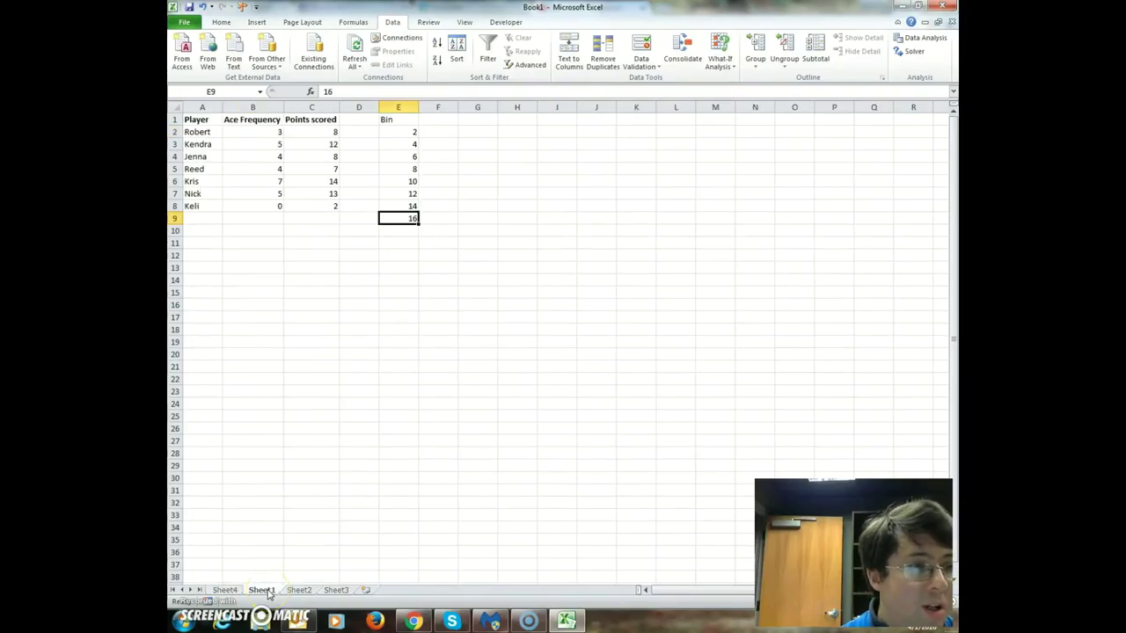
left_click(227, 590)
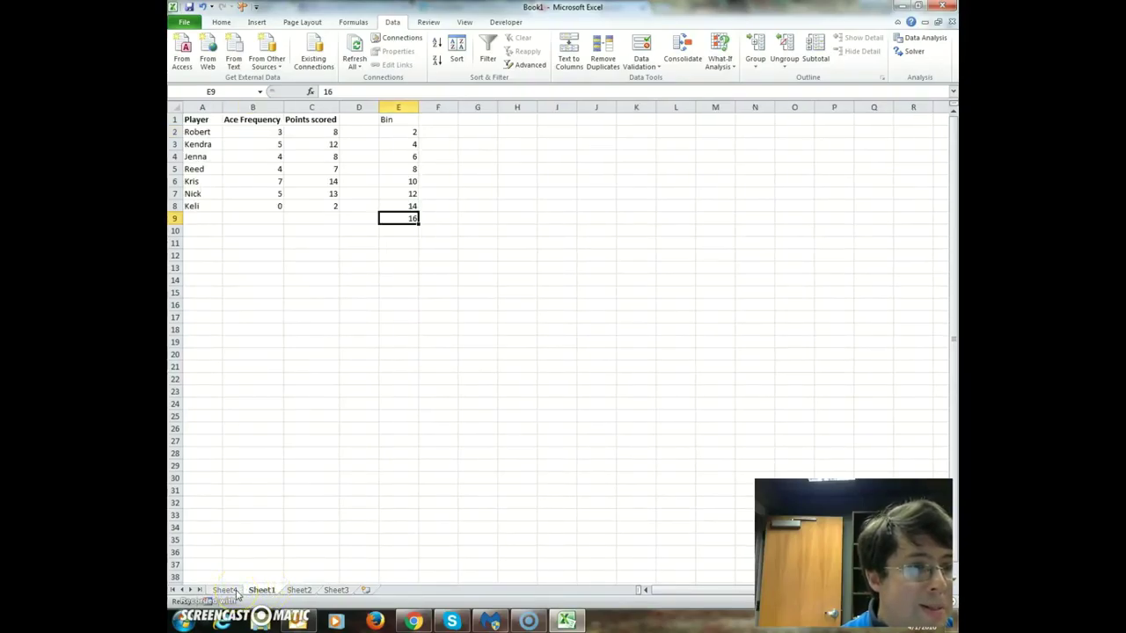
left_click(438, 119)
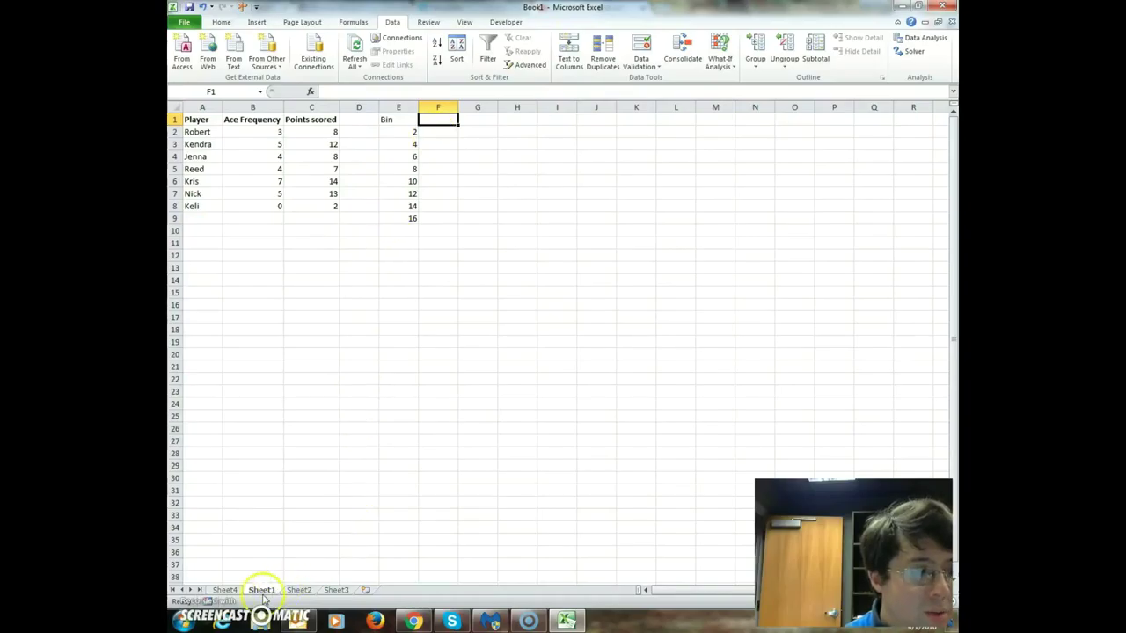
left_click(224, 589)
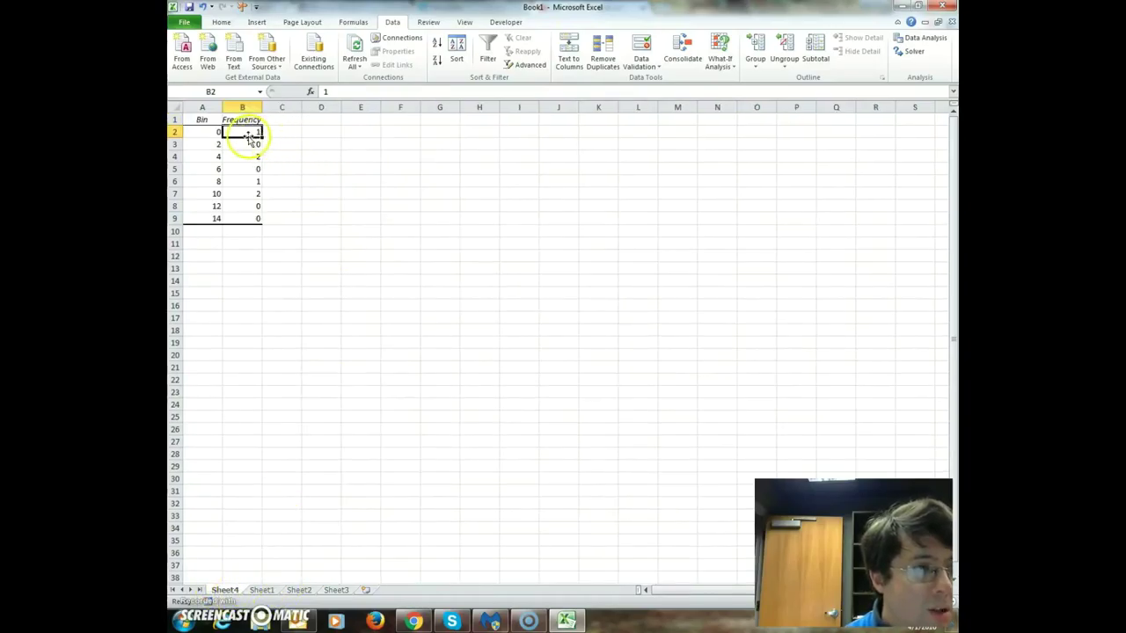
left_click_drag(244, 133, 249, 145)
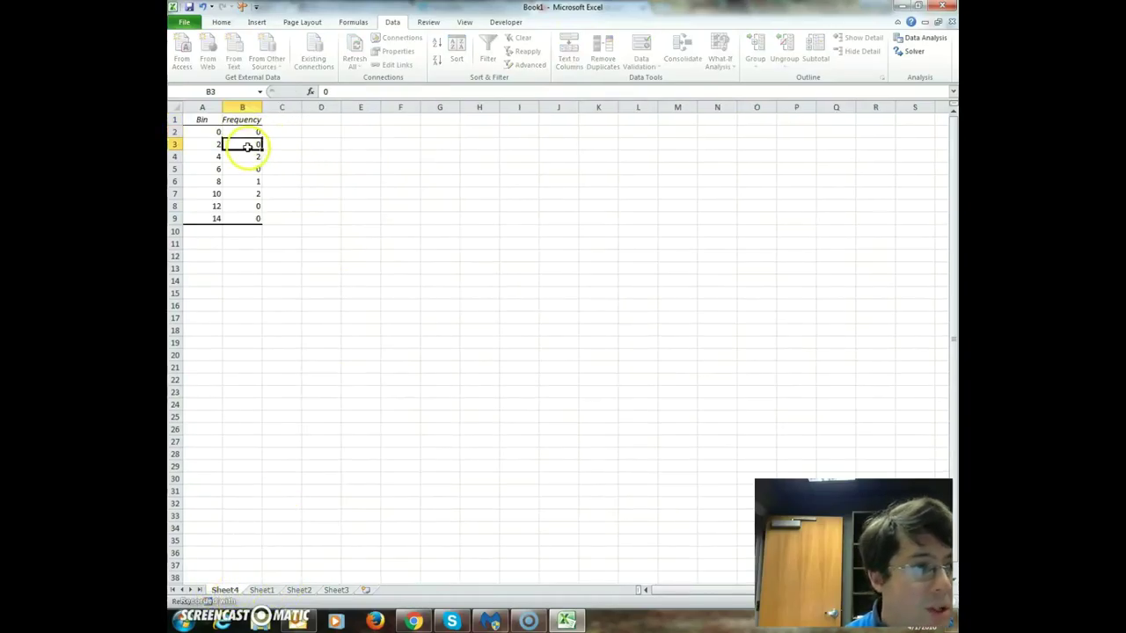
left_click(291, 159)
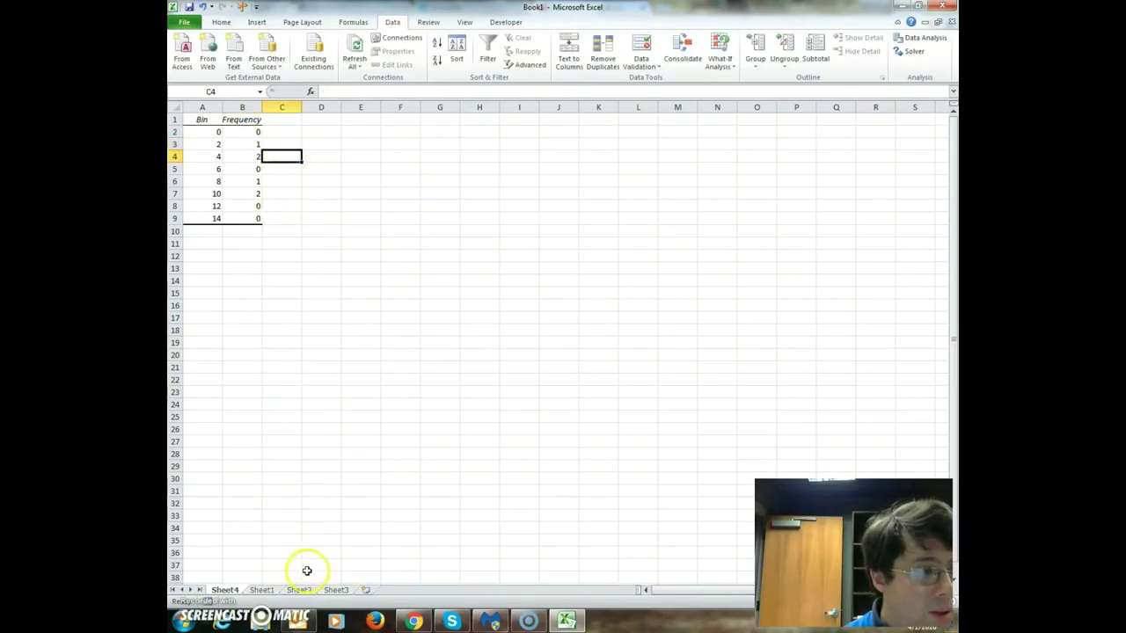
- Compare against the source scores on Sheet1 and set the frequency for bin 4 in Sheet4's cell B4 to 0
left_click(268, 591)
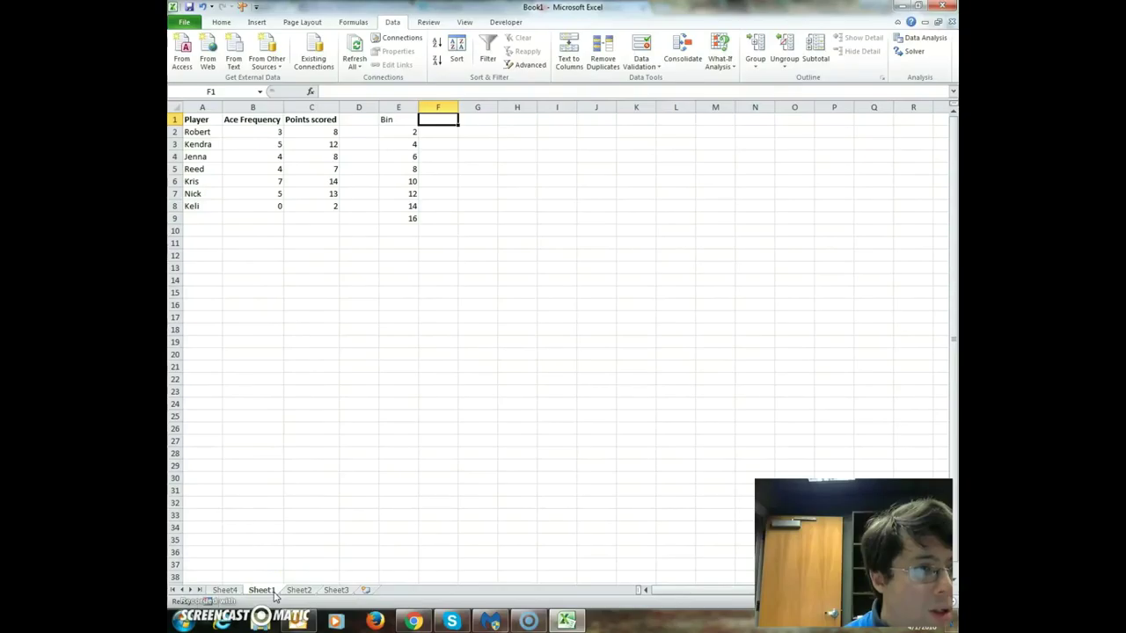
left_click(239, 596)
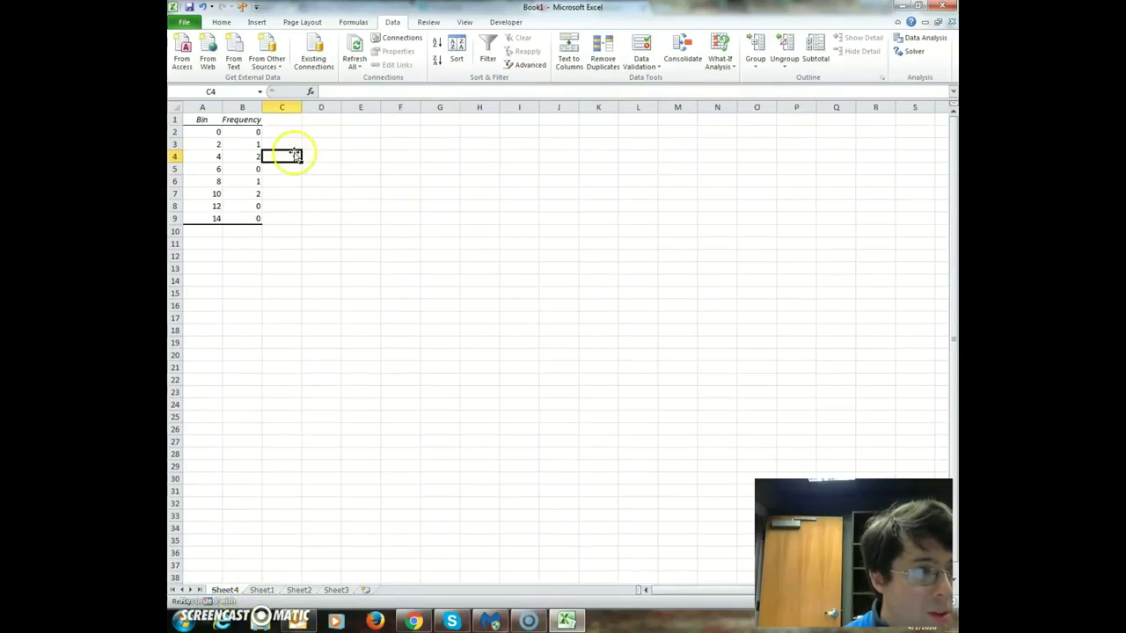
left_click(252, 160)
type("0")
key("Return")
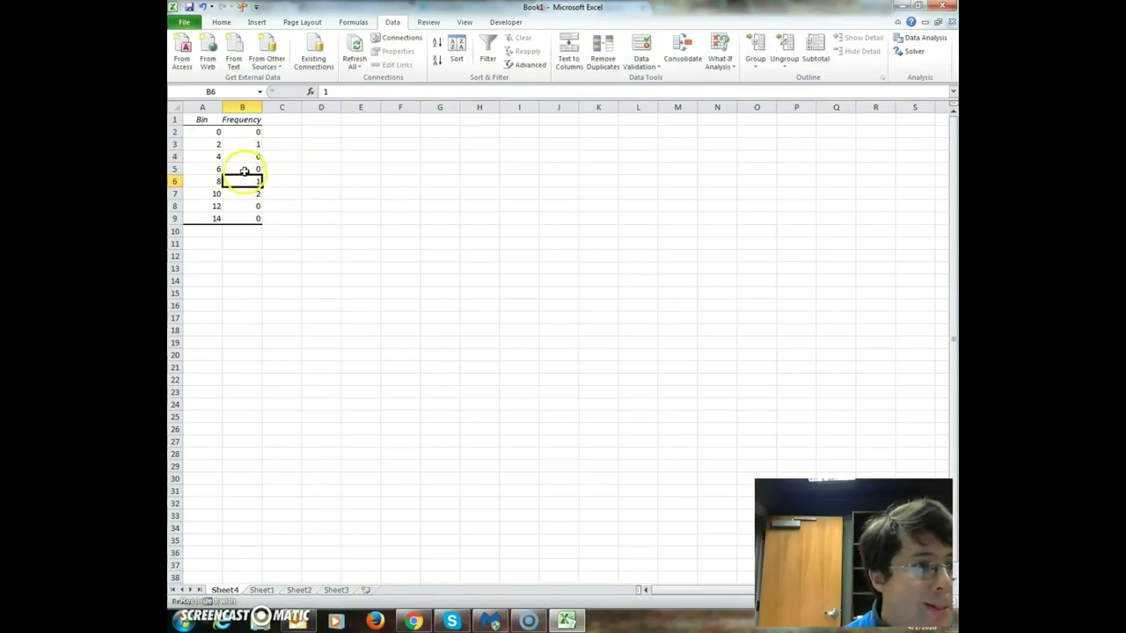
- Recheck the scores on Sheet1 and set the frequency for bin 8 in Sheet4's cell B6 to 3
left_click(258, 590)
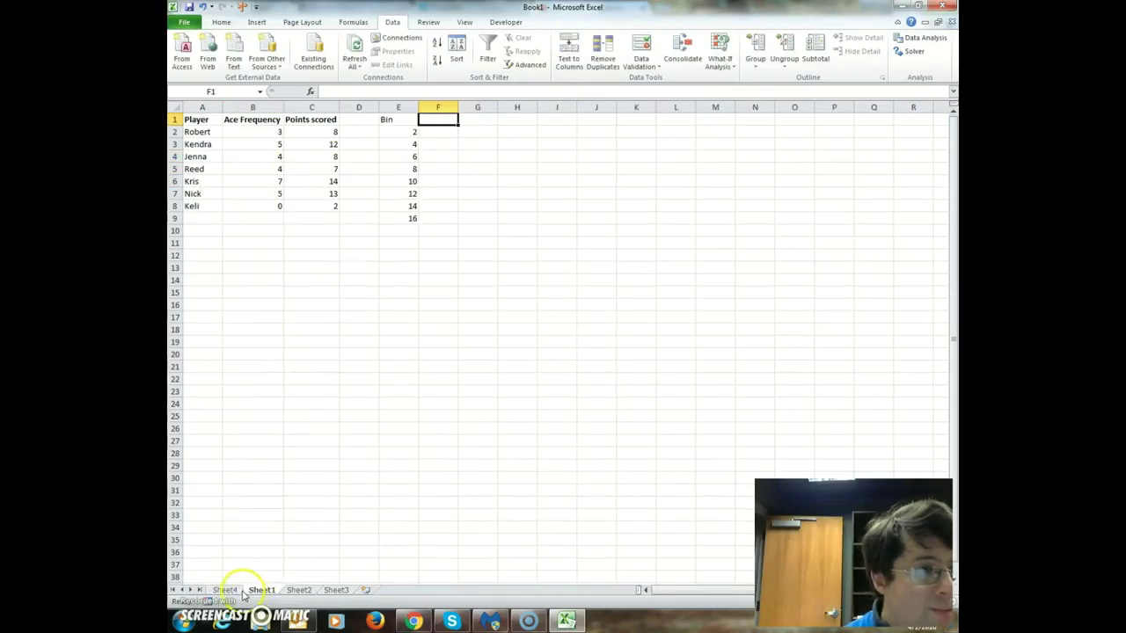
left_click(225, 590)
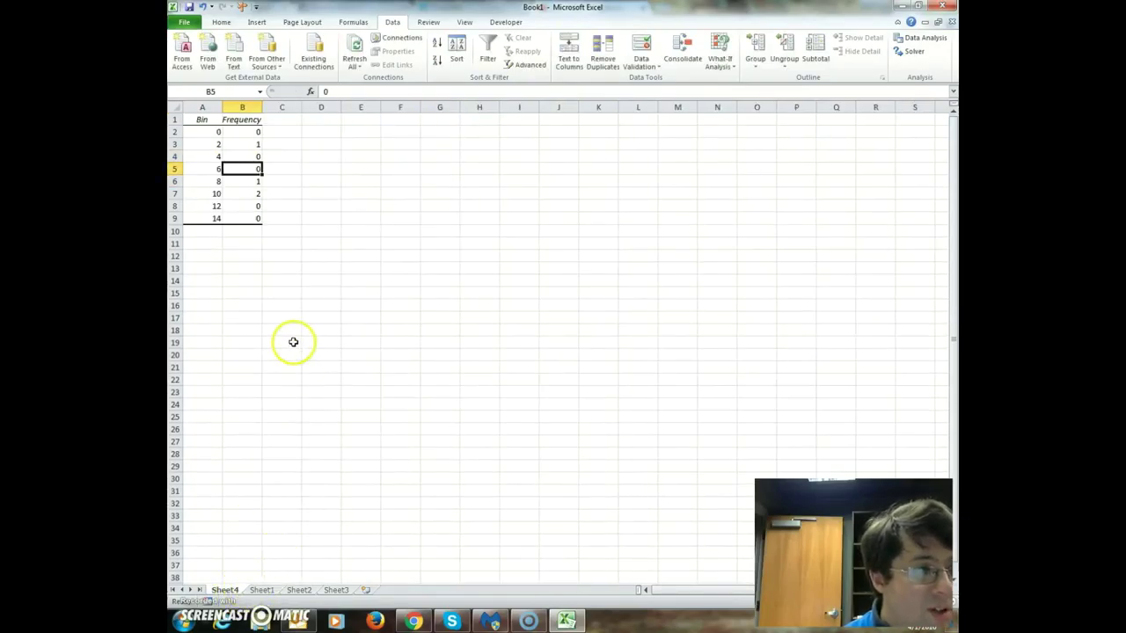
left_click(261, 590)
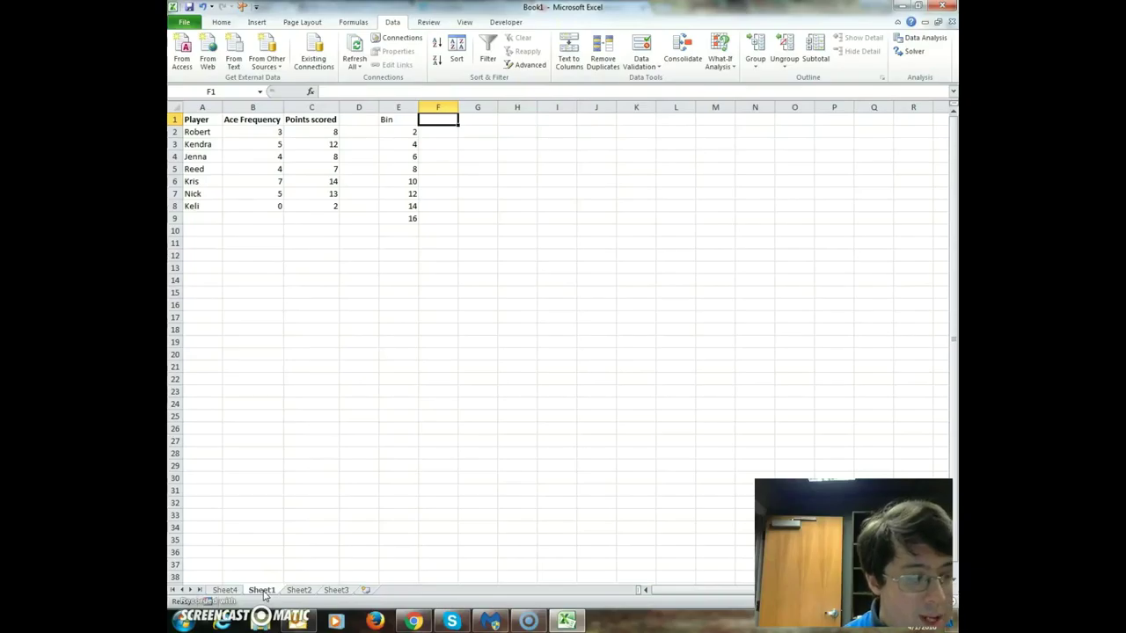
left_click(225, 591)
left_click(230, 192)
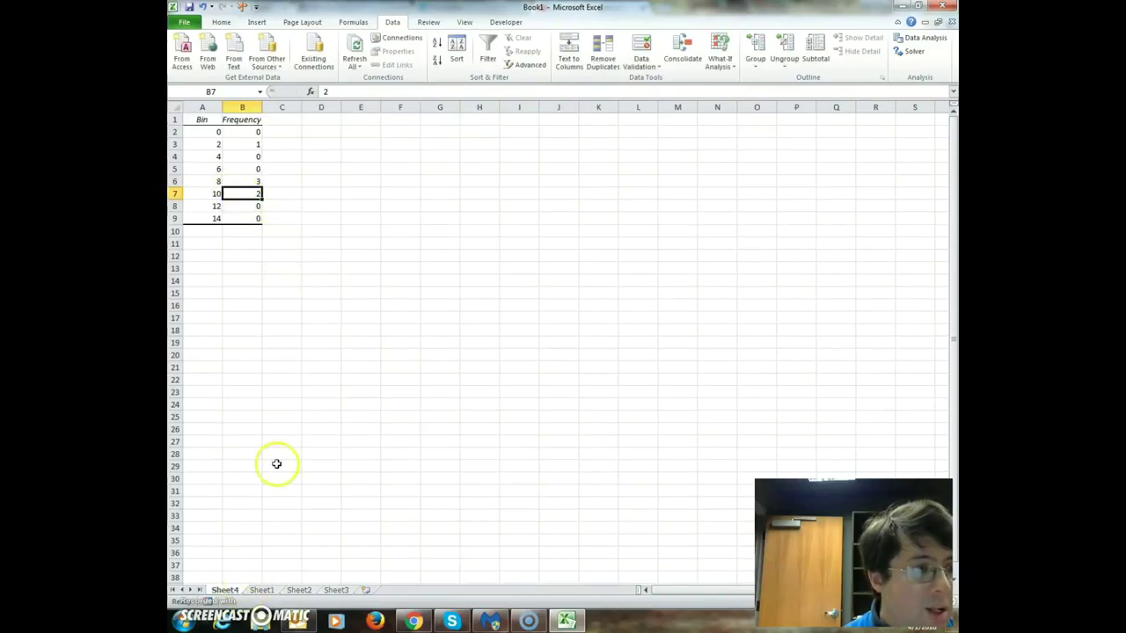
- Consult Sheet1's scores and set the frequencies for bins 10, 12 and 14 in Sheet4's B7:B9 to 0, 1 and 2
left_click(262, 590)
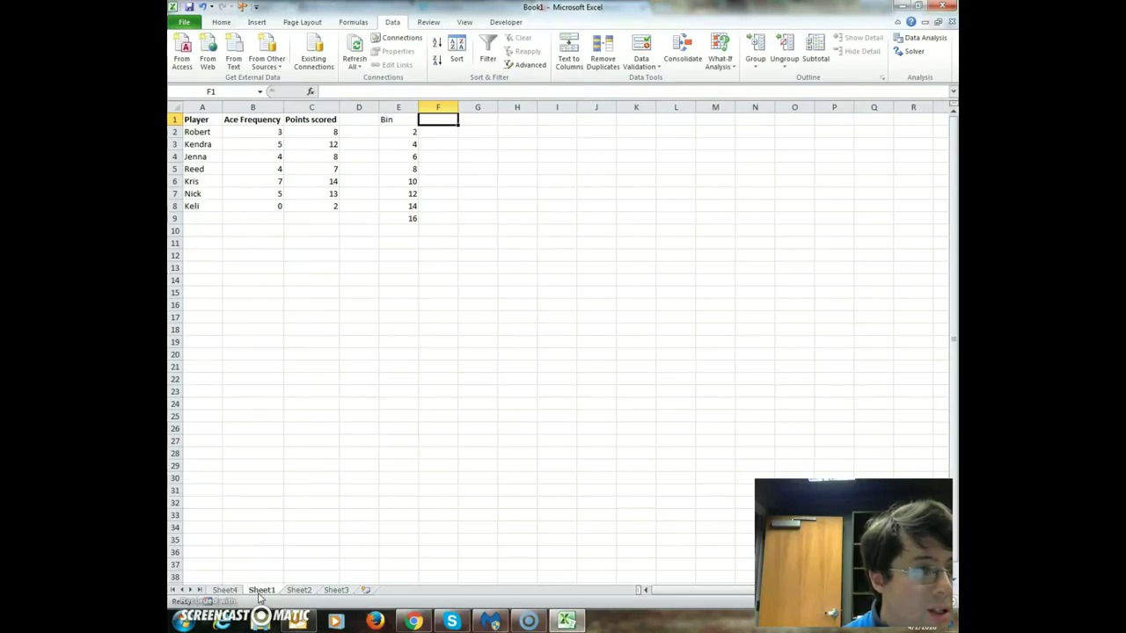
type("1")
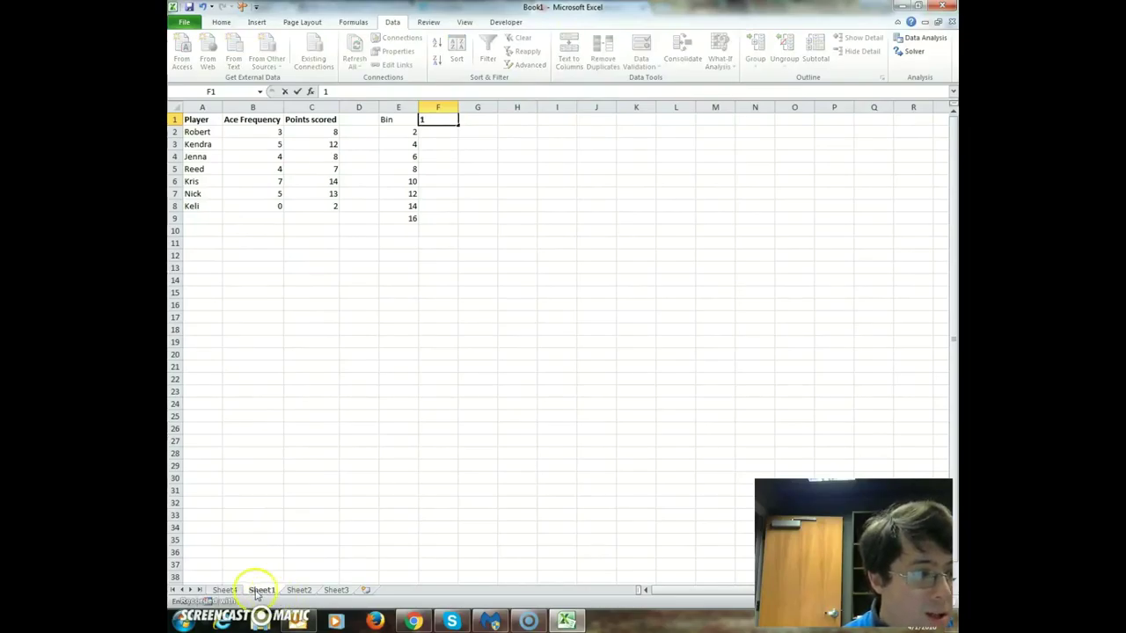
left_click(239, 595)
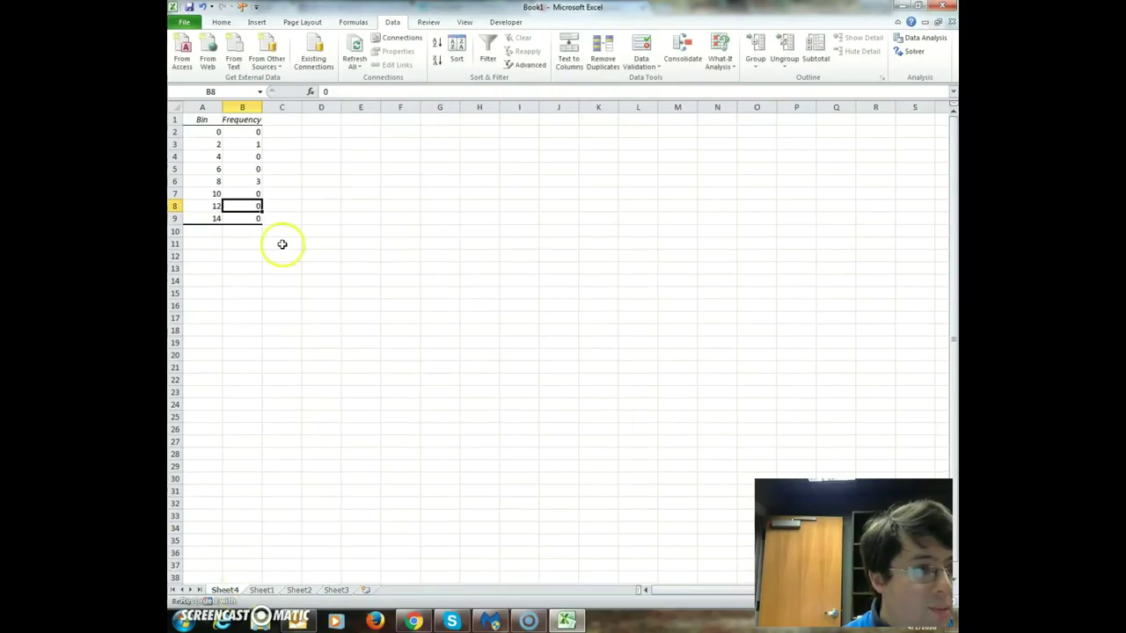
left_click(245, 211)
left_click(245, 218)
type("1")
key("ctrl+Return")
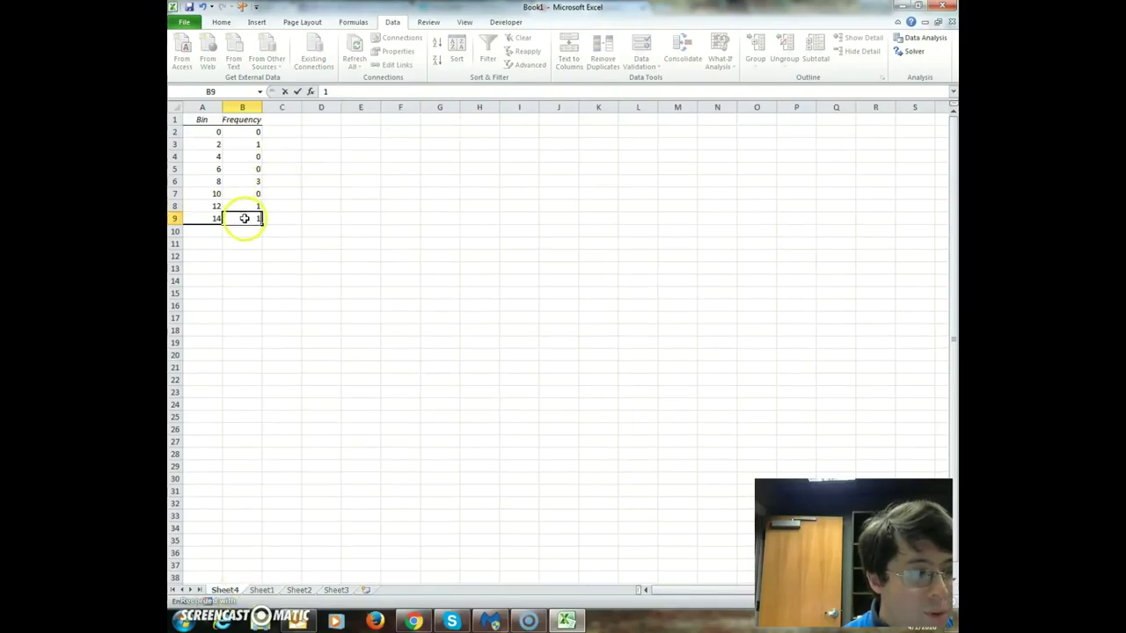
left_click(310, 204)
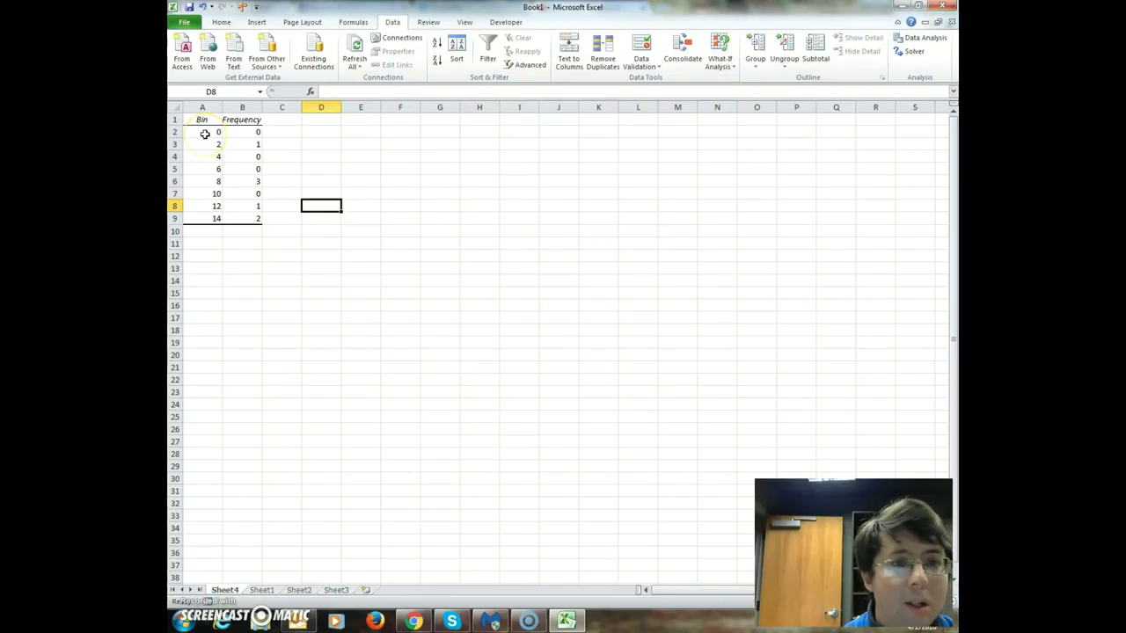
- Insert a scatter chart with smooth lines and no markers from the frequency table range A2:B9
left_click(204, 133)
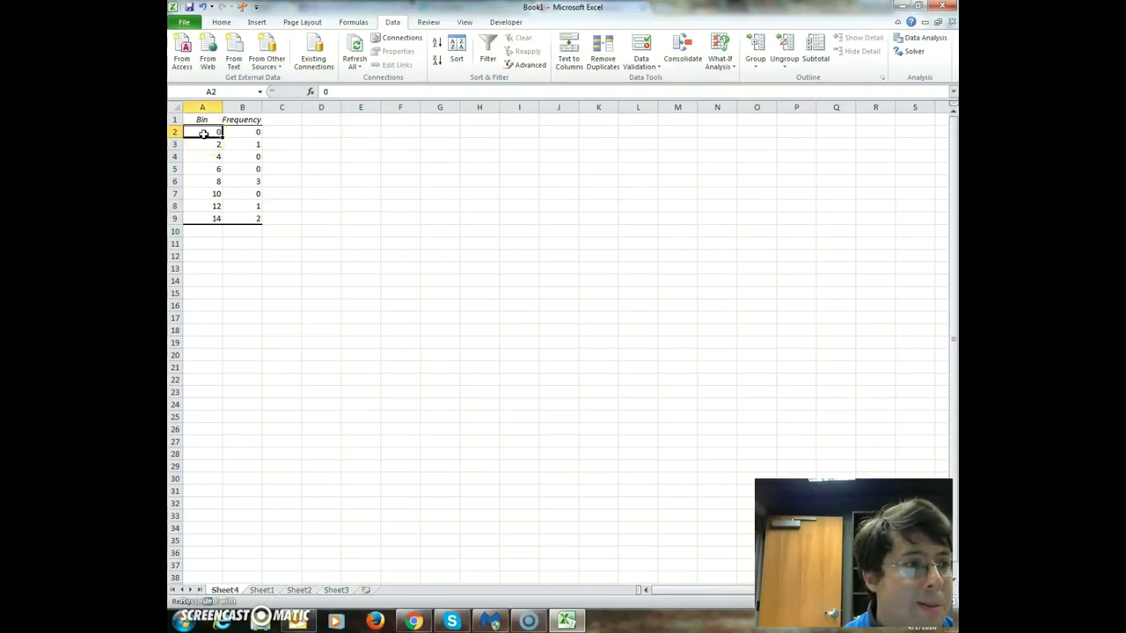
left_click_drag(204, 133, 242, 218)
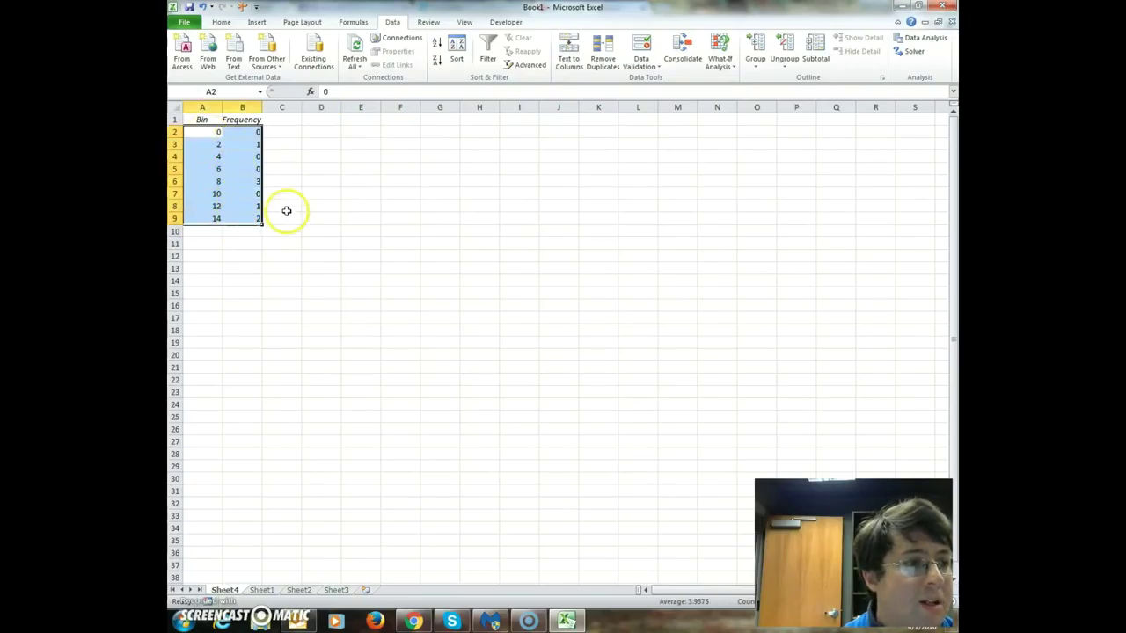
left_click(256, 7)
left_click(257, 22)
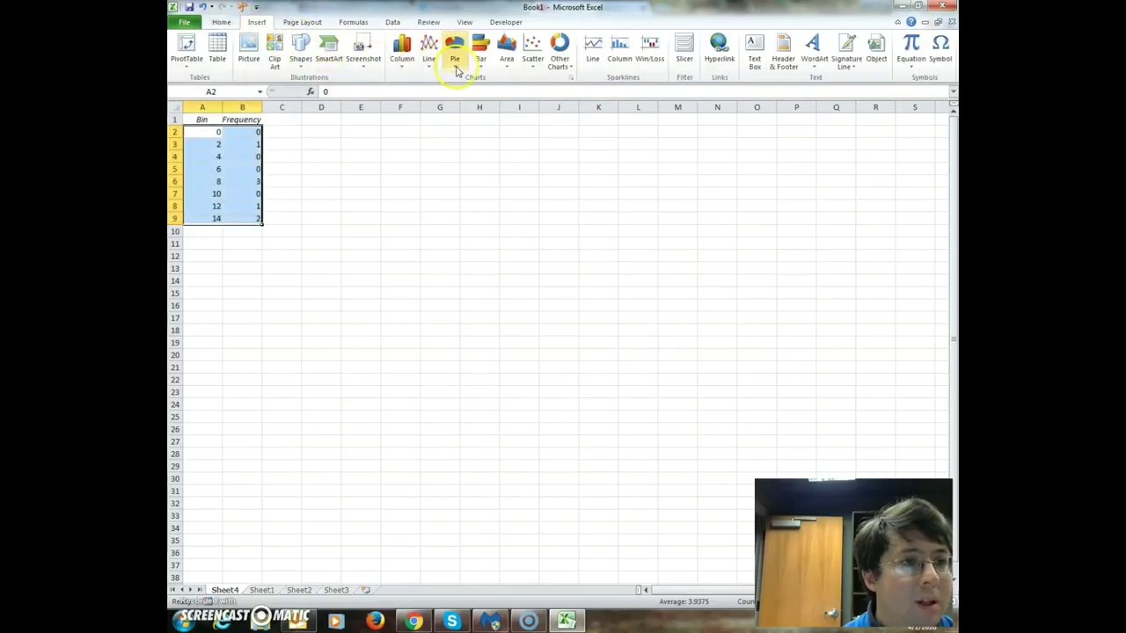
left_click(533, 52)
left_click(479, 138)
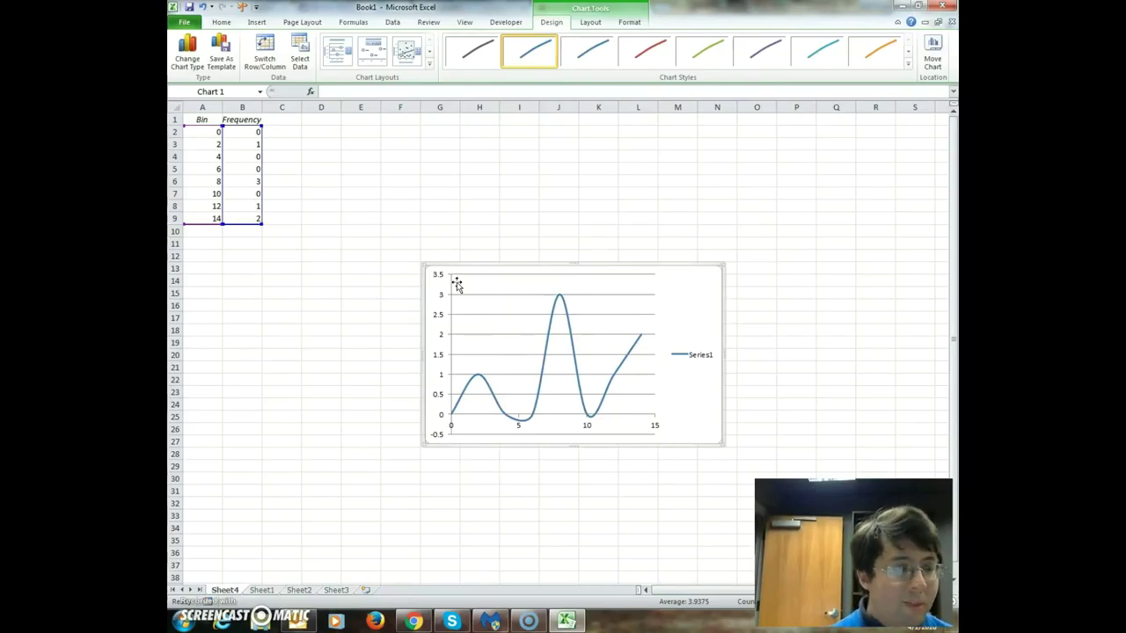
- Return to Sheet1 and clear the stray 1 from cell F1
left_click(264, 588)
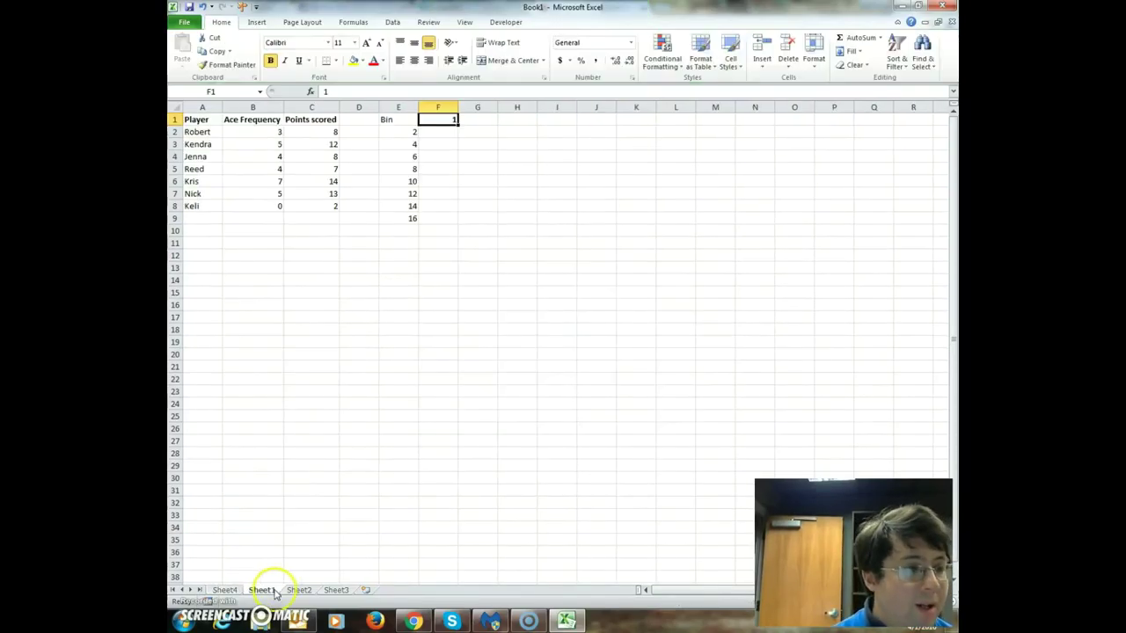
left_click(437, 194)
left_click(450, 121)
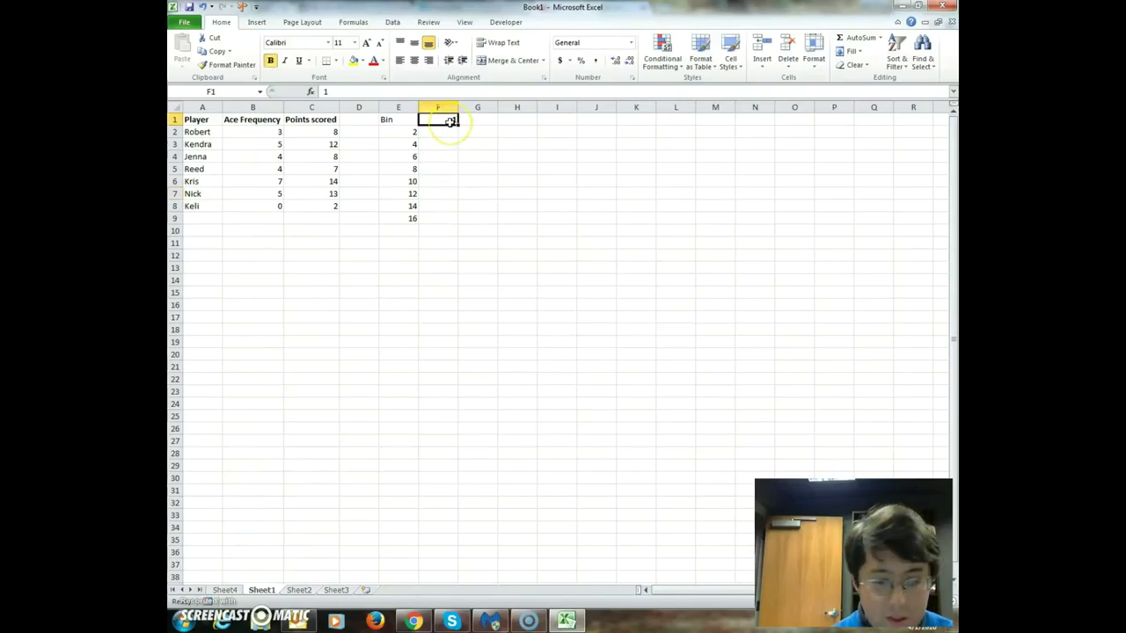
left_click(469, 156)
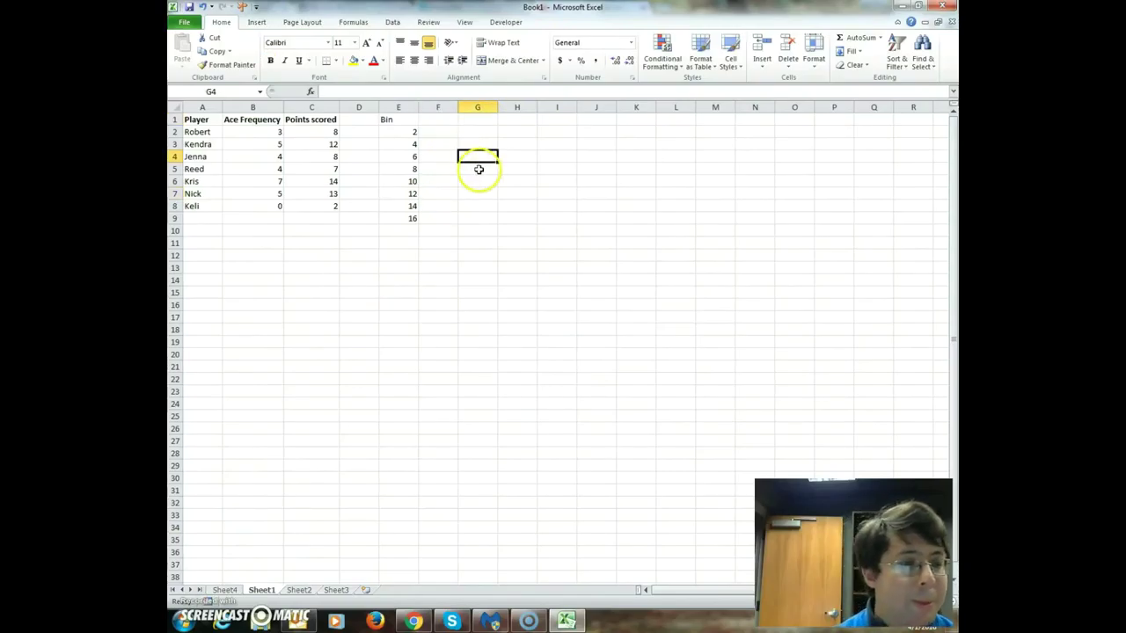
- Replace the first four bin values in Sheet1's cells E2:E5 with 0, 5, 10 and 15
left_click(415, 132)
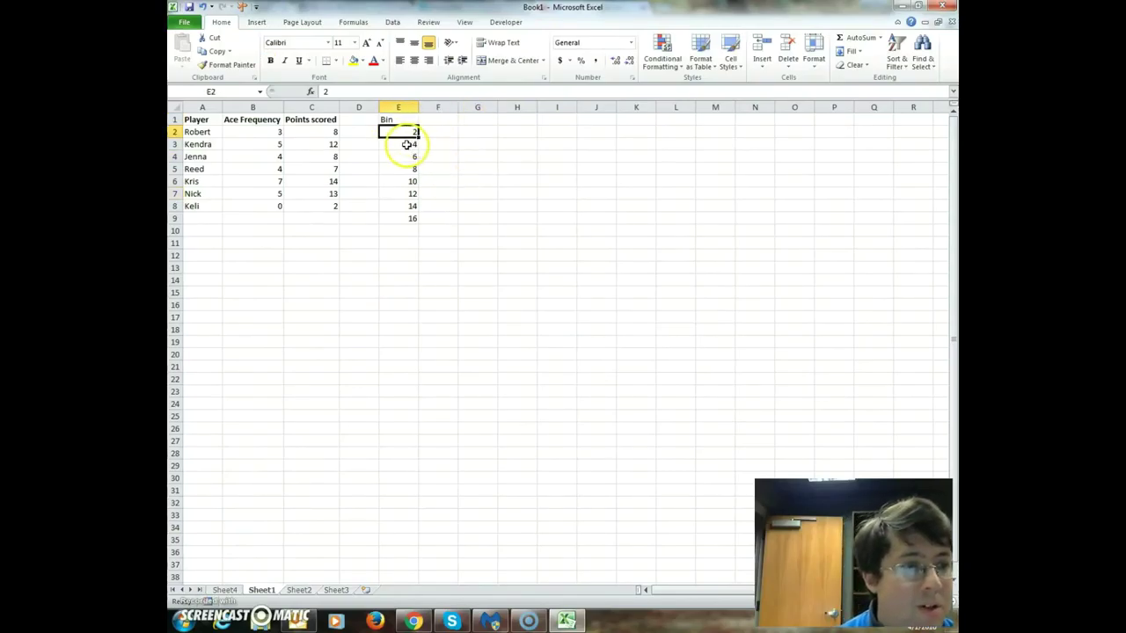
type("0")
left_click(408, 144)
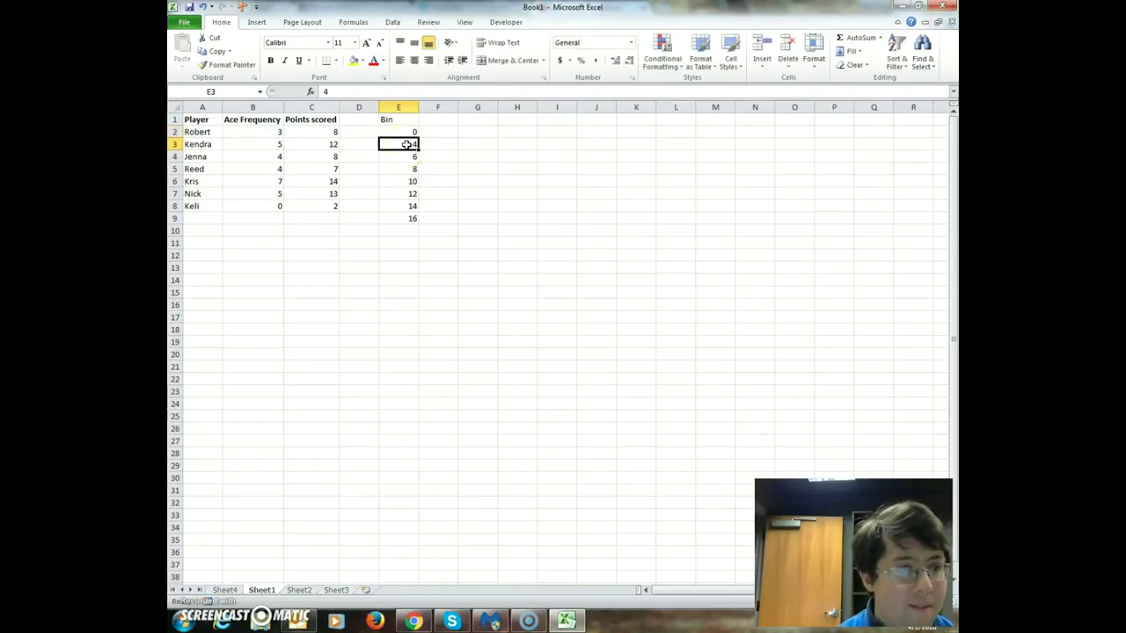
type("5")
left_click(407, 157)
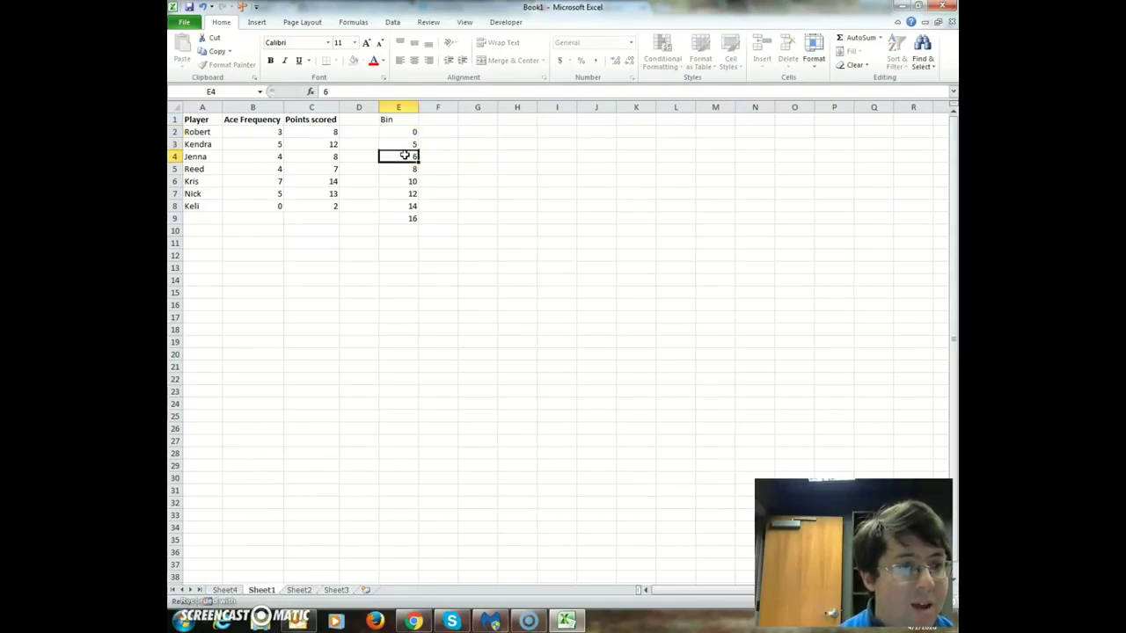
type("10")
left_click(407, 169)
type("1")
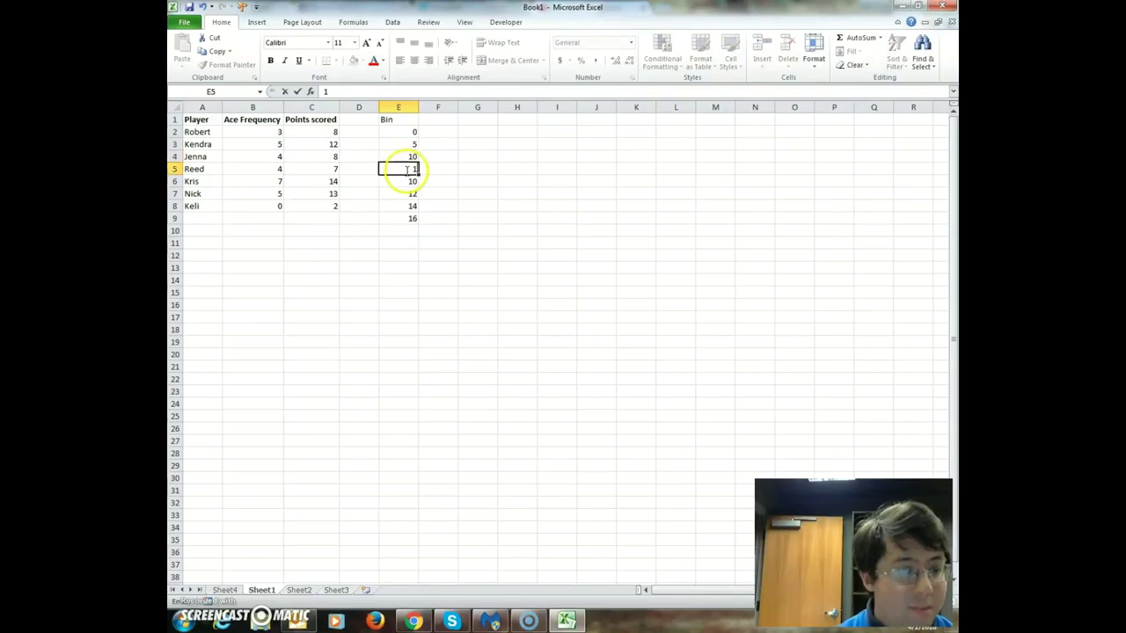
type("5")
- Clear the leftover bin values from cells E6:E9 on Sheet1
left_click(408, 182)
key("Delete")
left_click(407, 193)
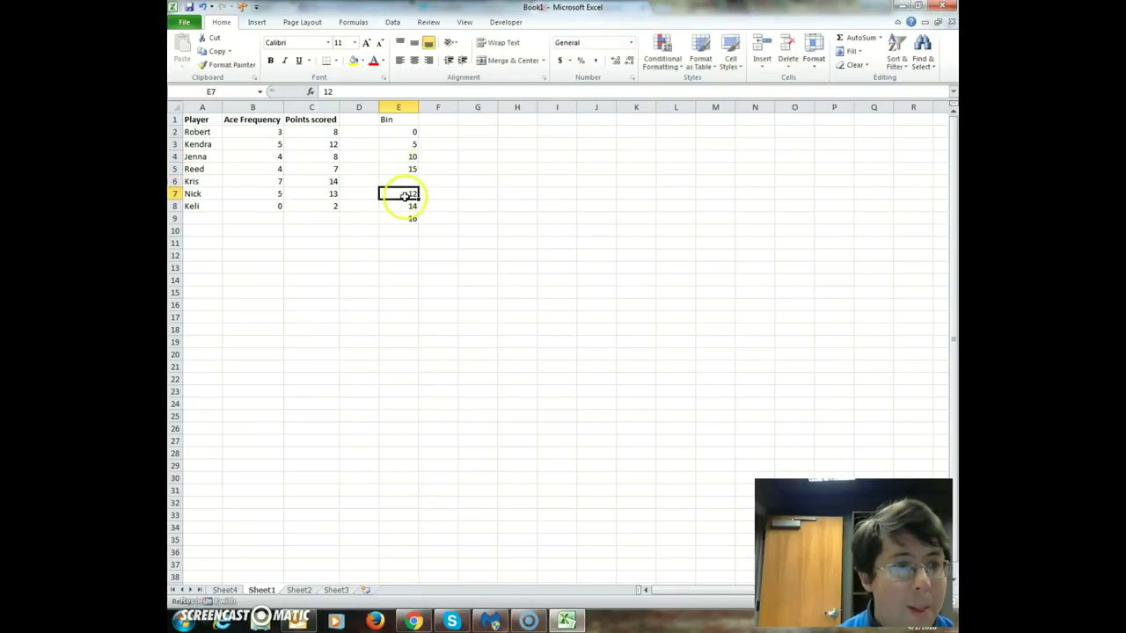
key("Delete")
left_click(401, 208)
key("Delete")
left_click(401, 218)
key("Delete")
left_click(461, 217)
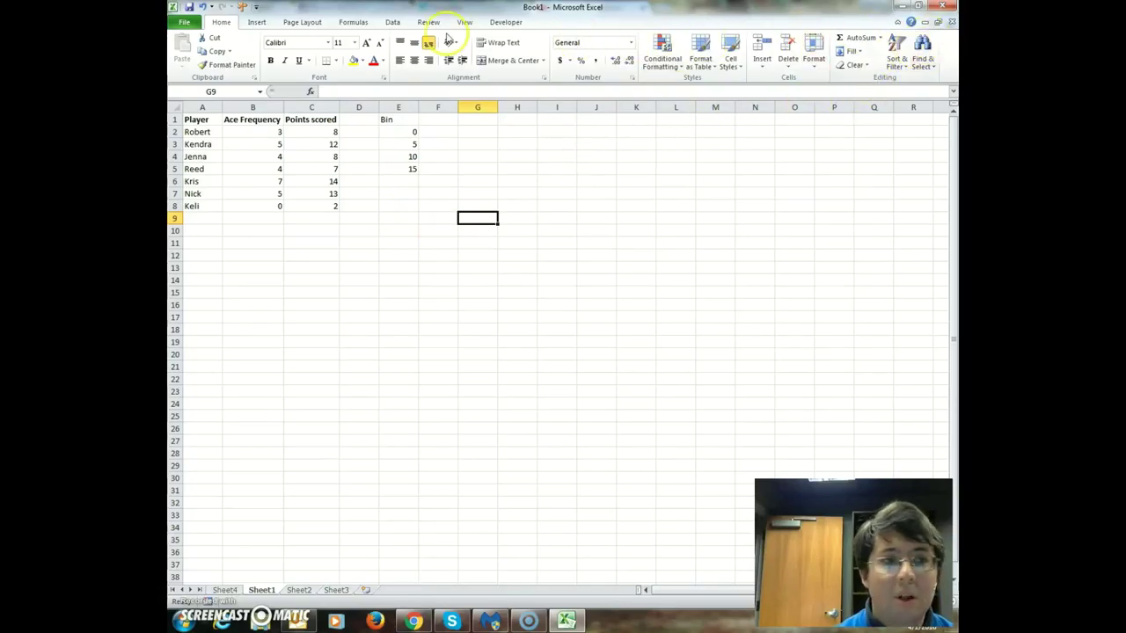
- Run the Histogram analysis on $C$2:$C$8 with bin range E1:E5, keeping labels enabled and output to a new worksheet
left_click(393, 23)
left_click(920, 38)
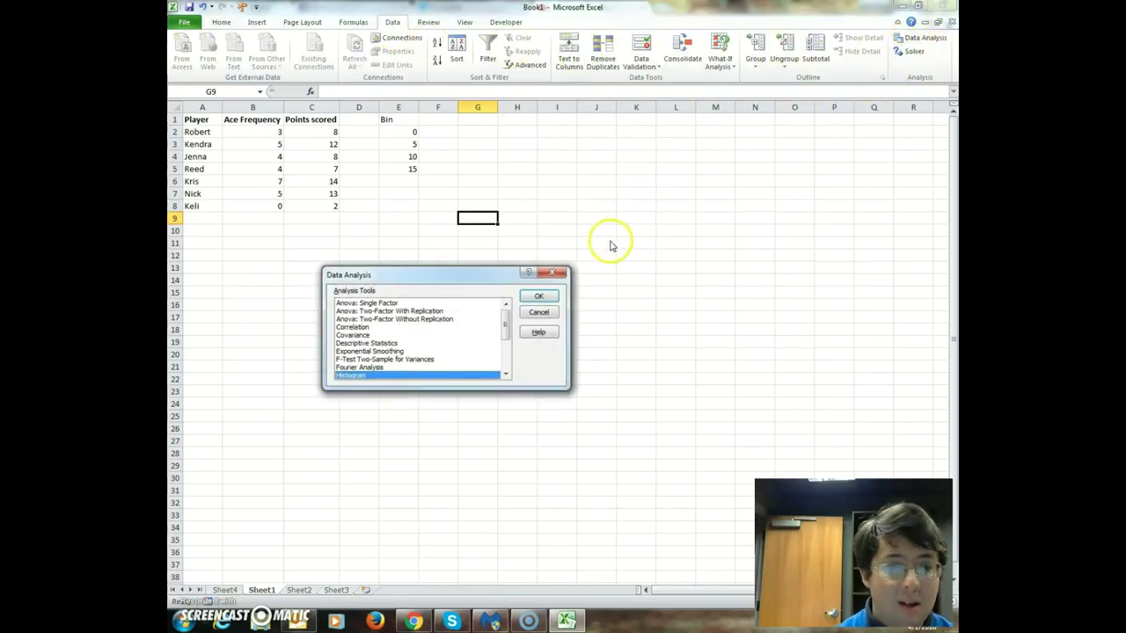
left_click(536, 294)
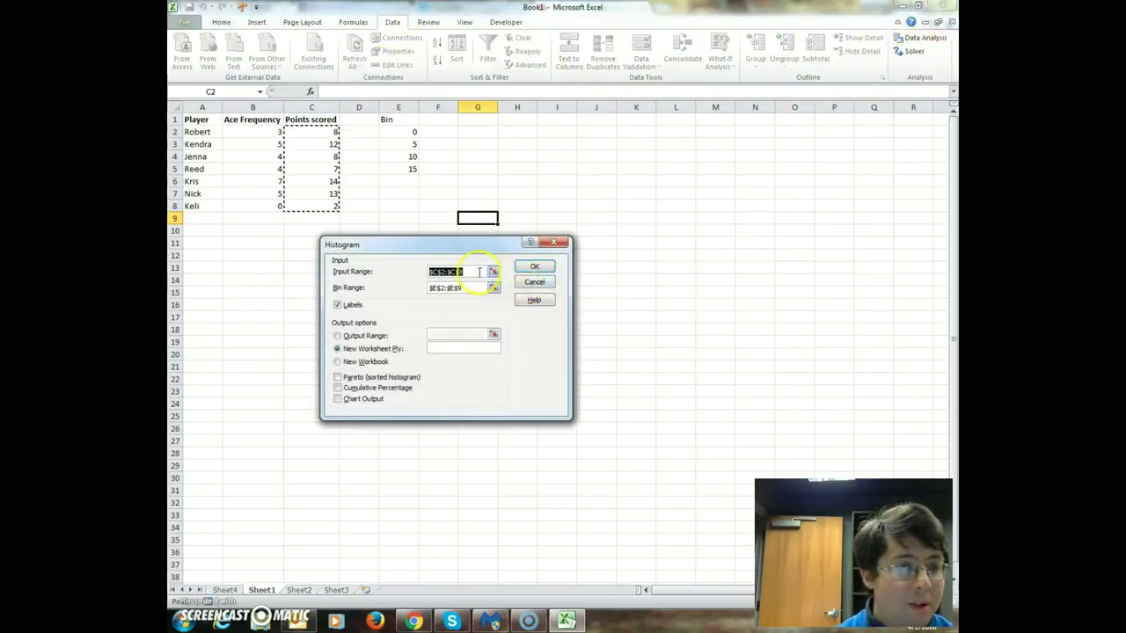
left_click(472, 288)
left_click_drag(473, 288, 426, 282)
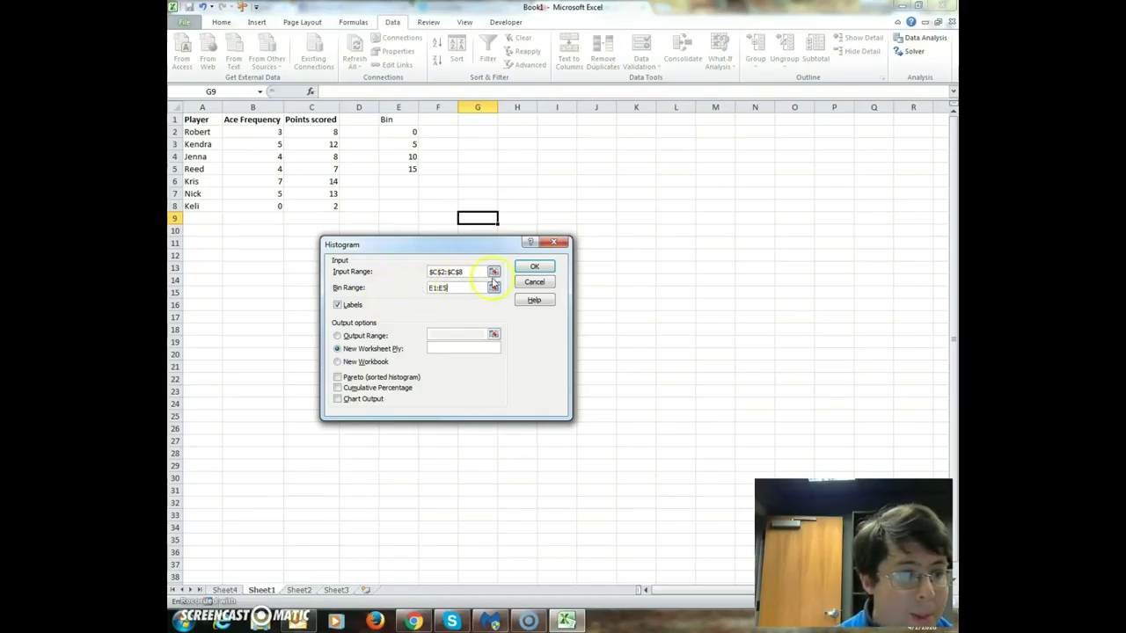
left_click(535, 267)
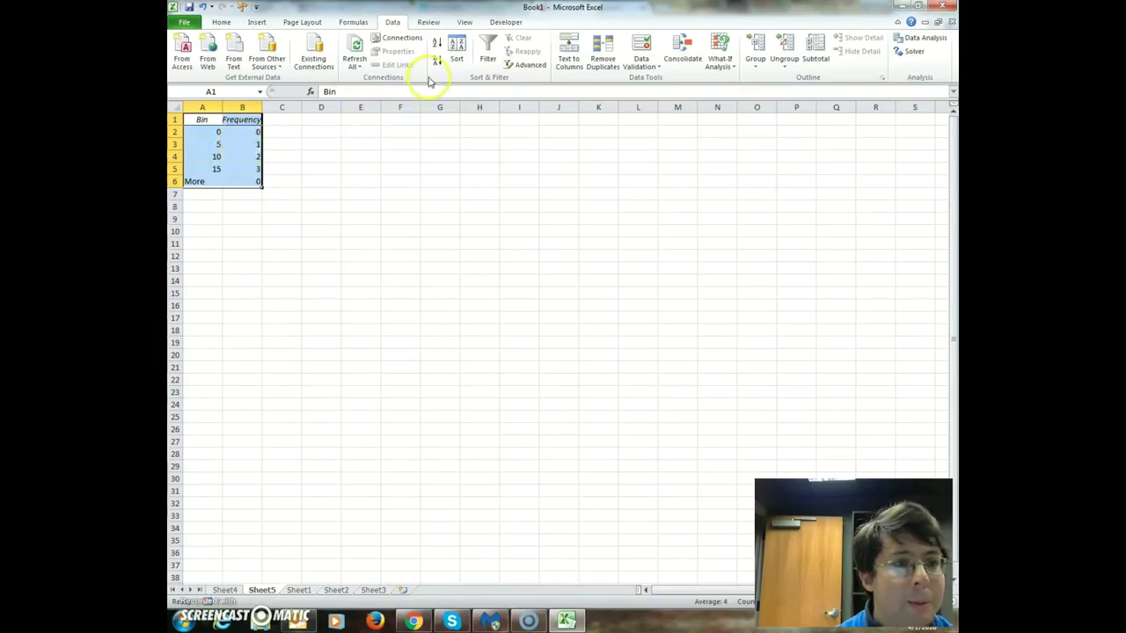
- Insert a scatter chart with smooth lines and no markers from the new frequency table in A1:B6
left_click(220, 24)
left_click(247, 25)
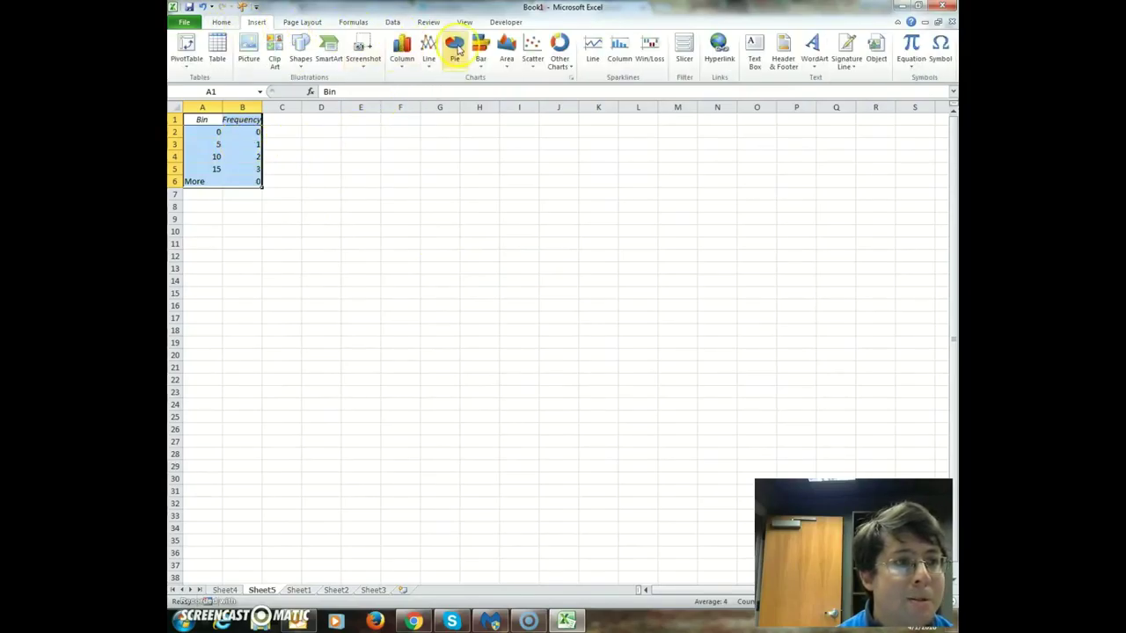
left_click(532, 50)
left_click(484, 137)
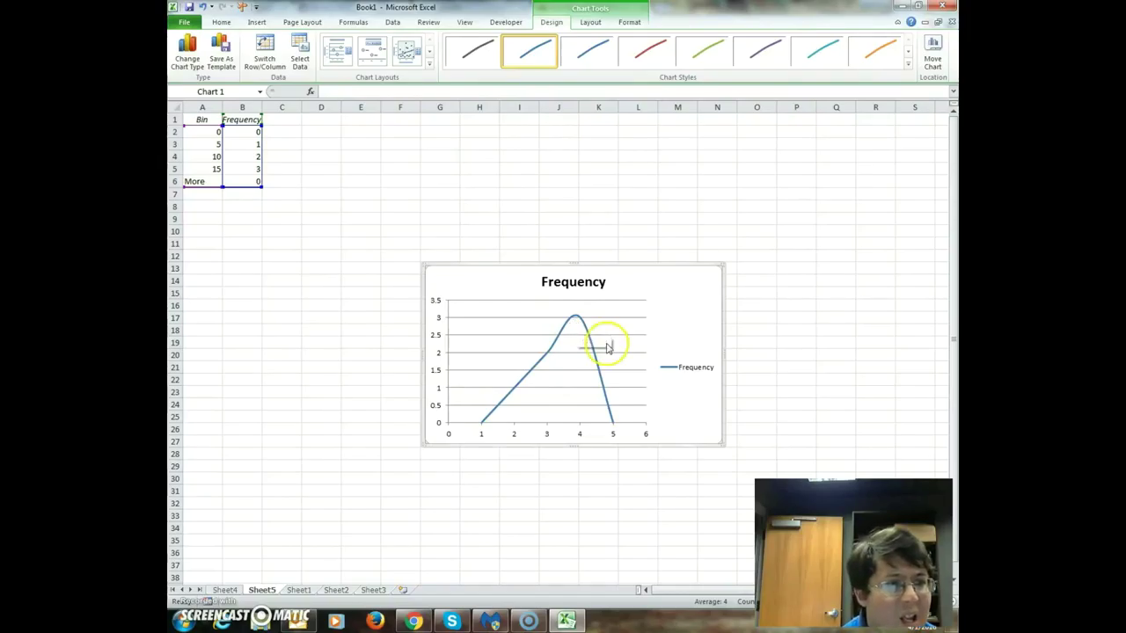
left_click(650, 342)
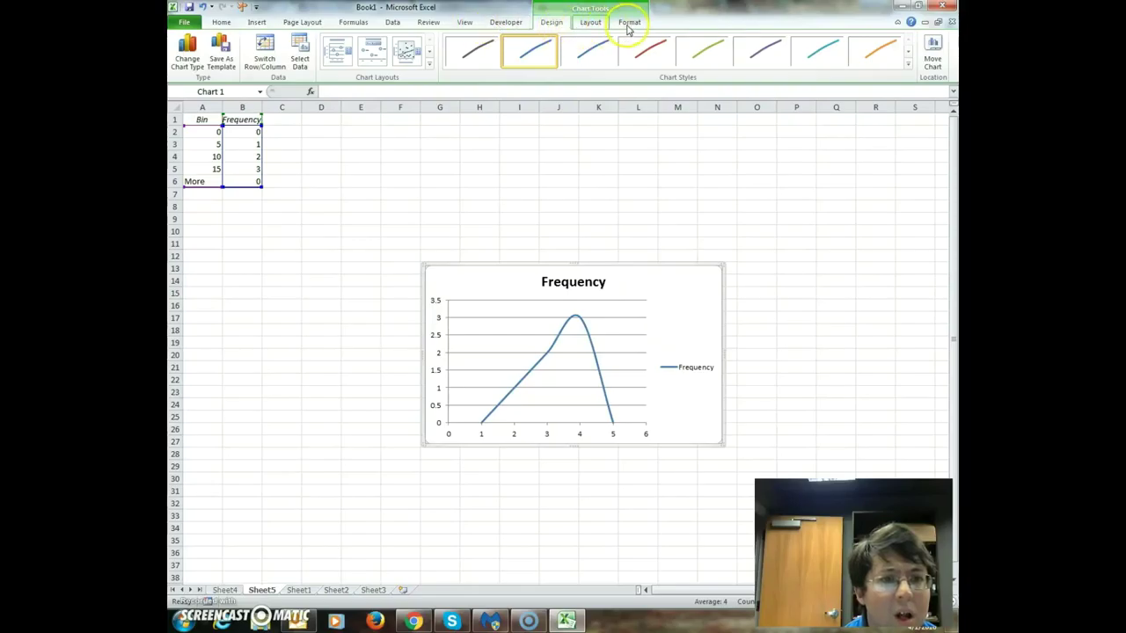
scroll(628, 29, "down", 1)
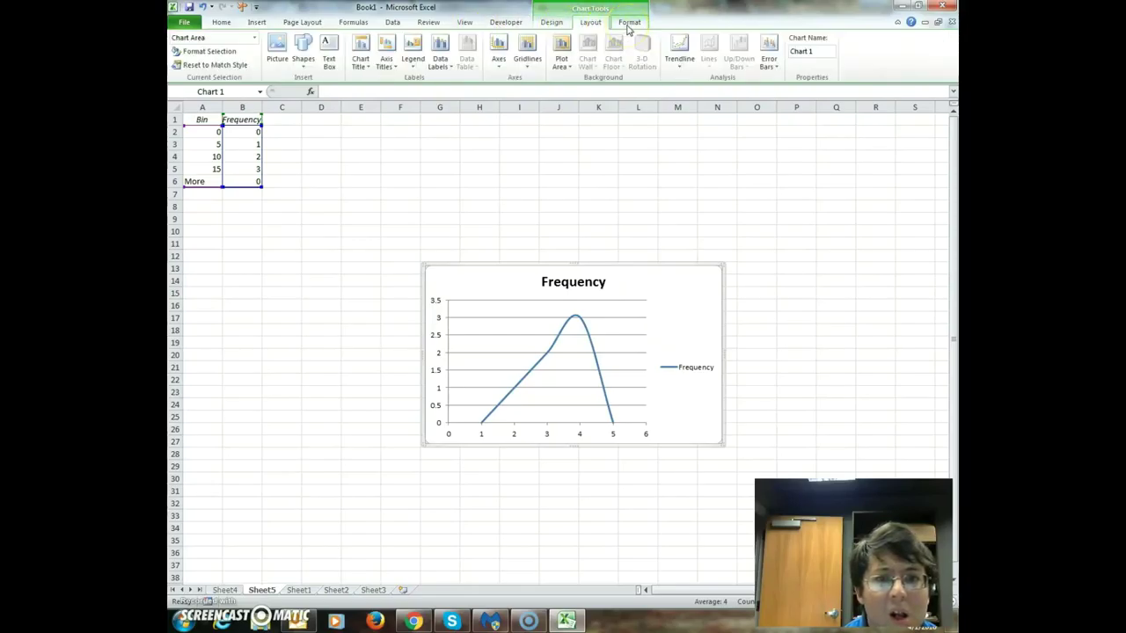
scroll(628, 29, "down", 1)
left_click(222, 24)
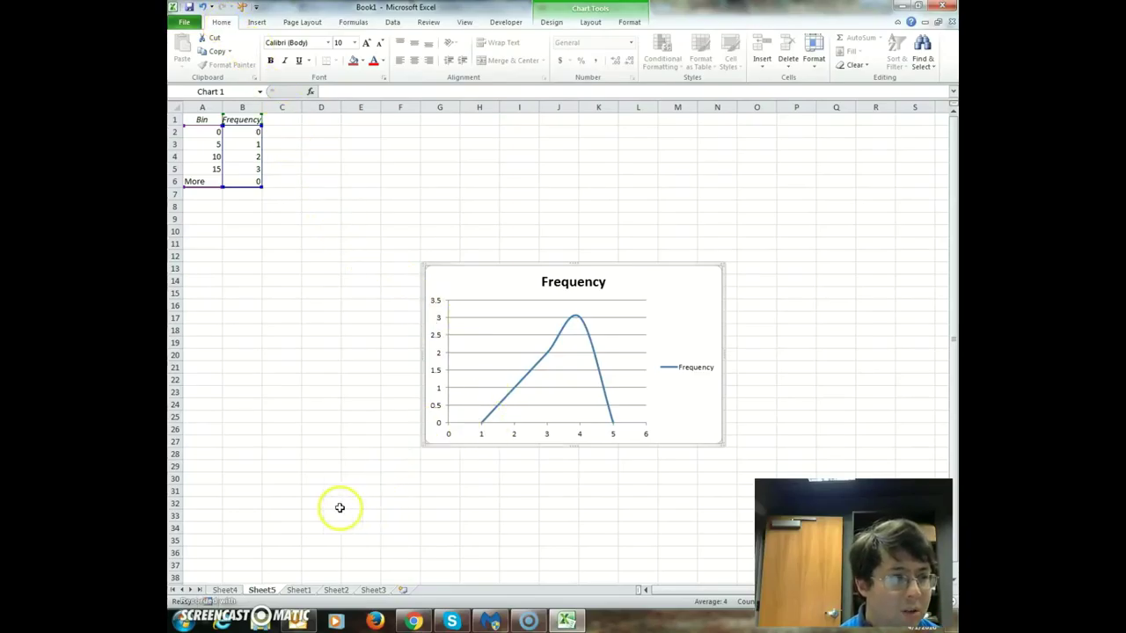
- Compare the frequency charts on Sheet4 and Sheet5, and return to Sheet1
left_click(241, 590)
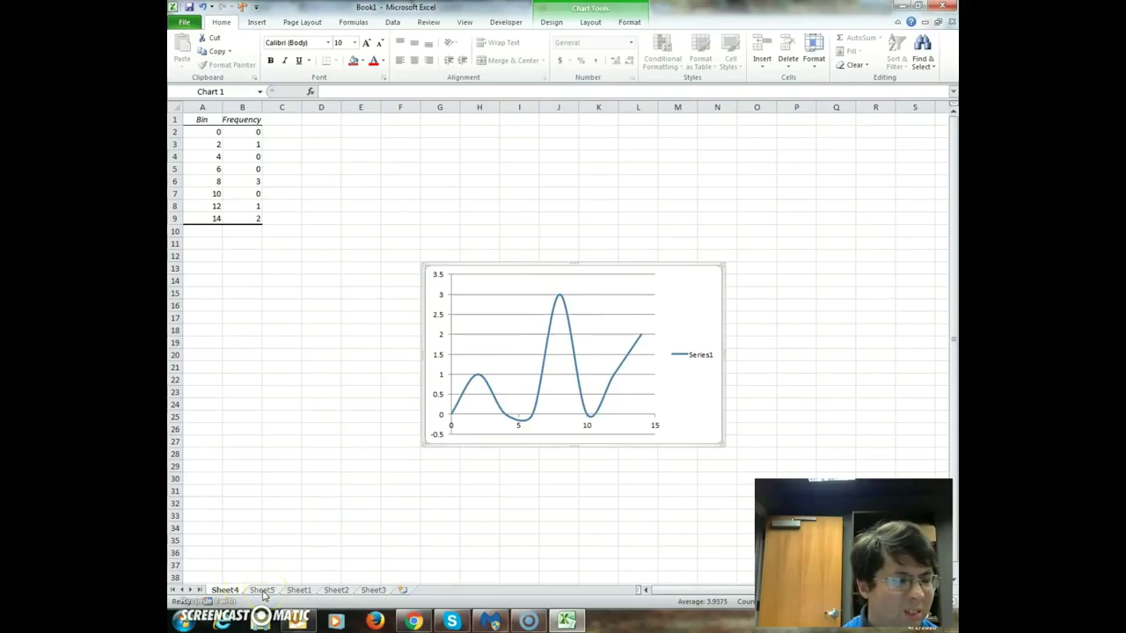
left_click(262, 590)
left_click(291, 589)
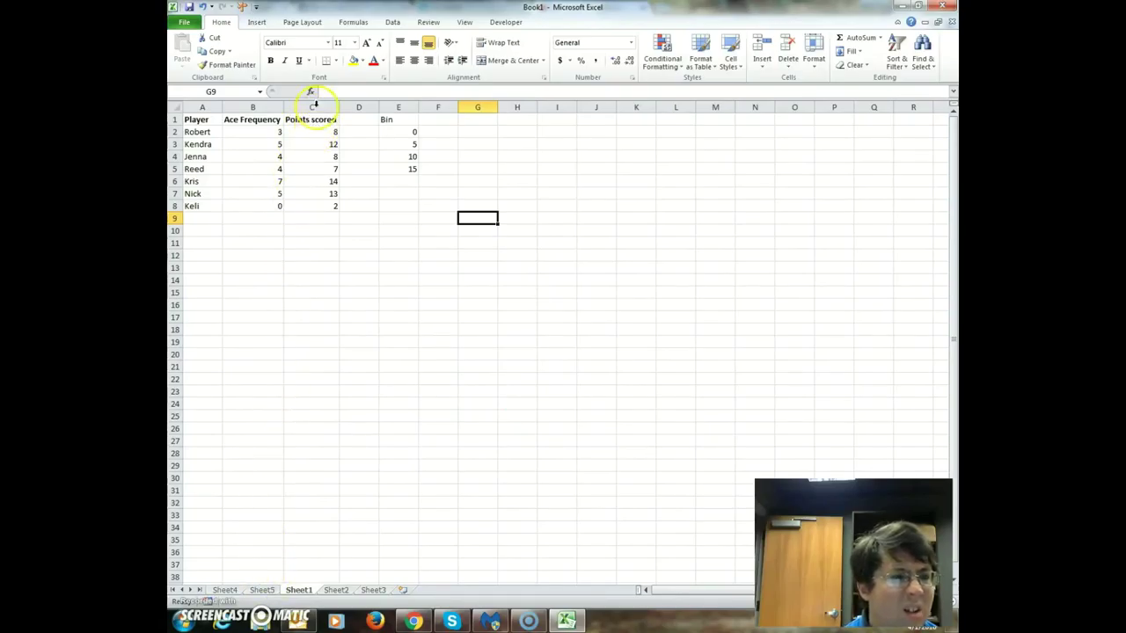
- Try a scatter chart with smooth lines and no markers from the points scored and bin columns, range C1:E8
left_click(256, 22)
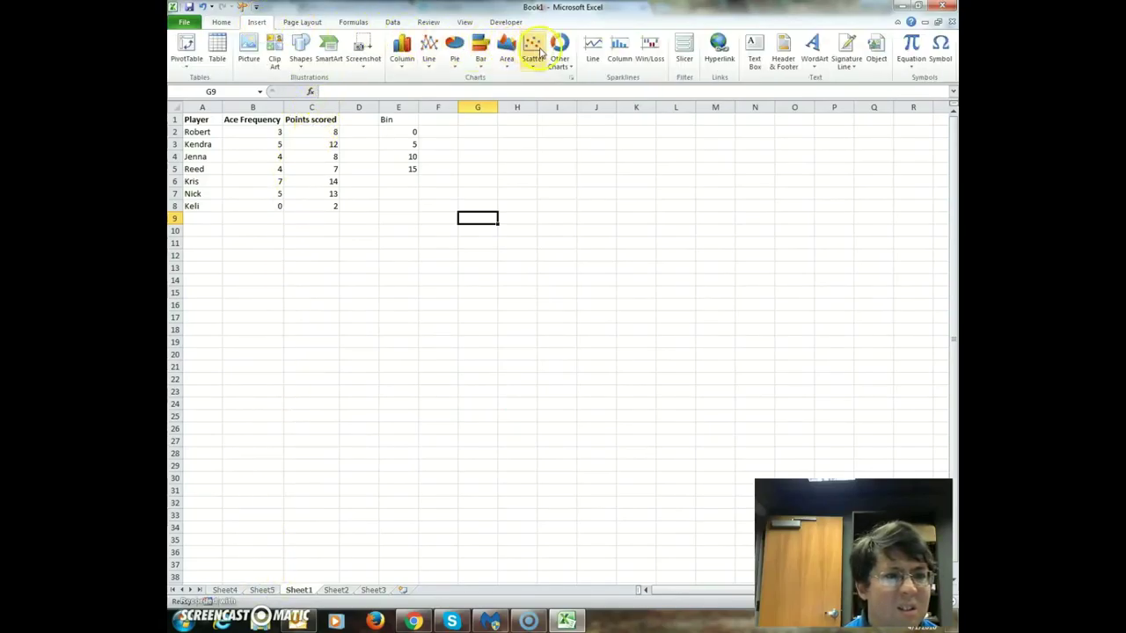
left_click(539, 52)
left_click(316, 130)
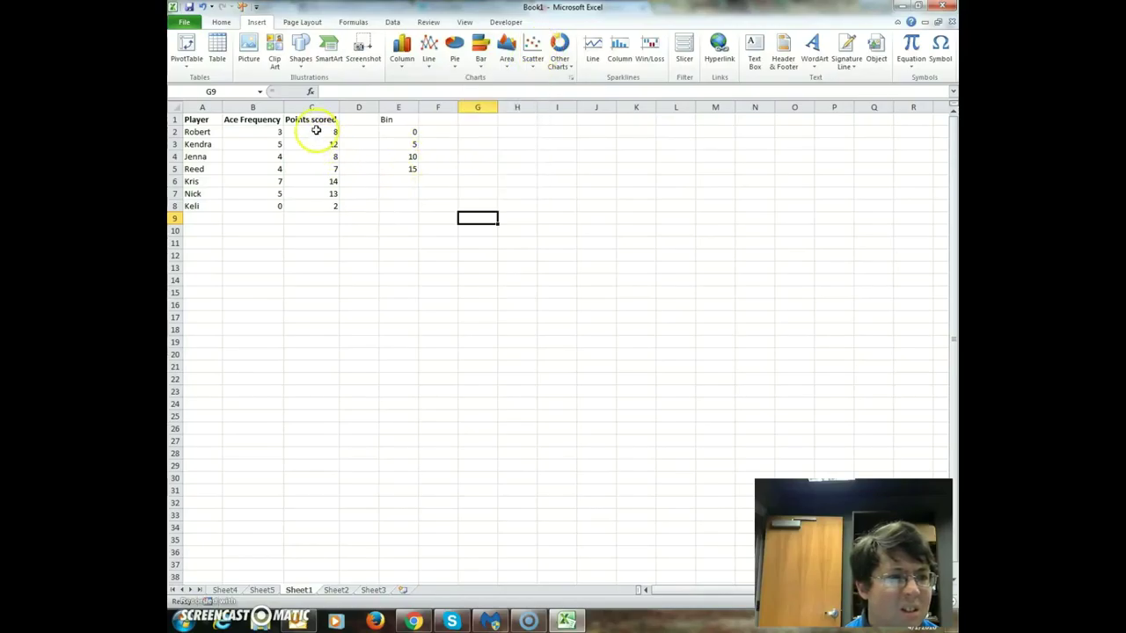
left_click_drag(316, 130, 327, 201)
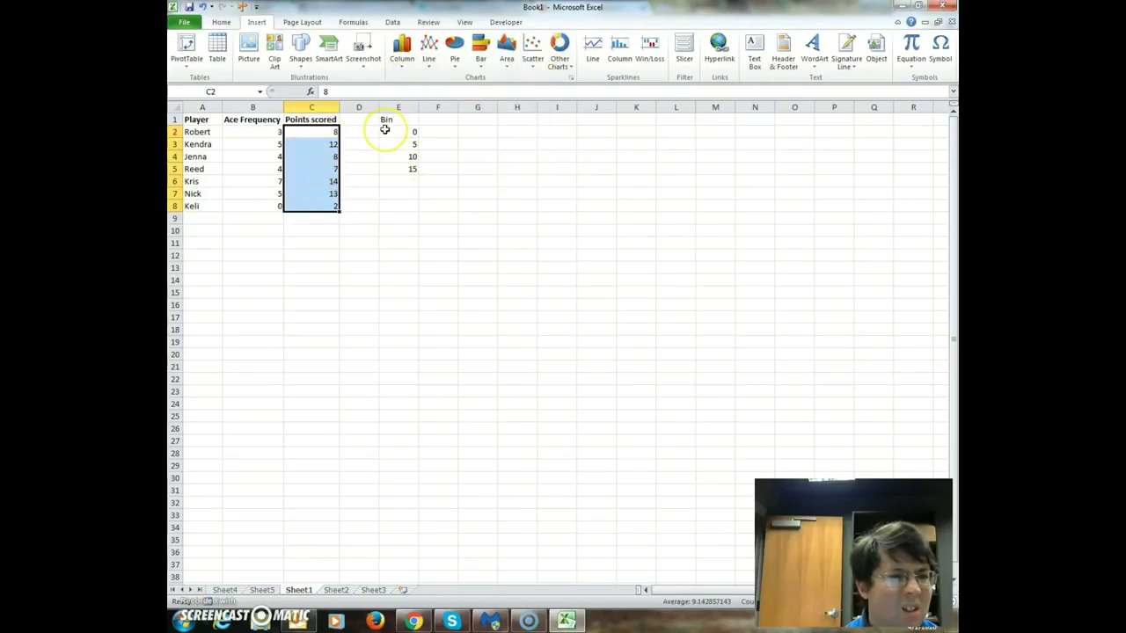
left_click_drag(310, 118, 398, 205)
left_click(533, 52)
left_click(508, 170)
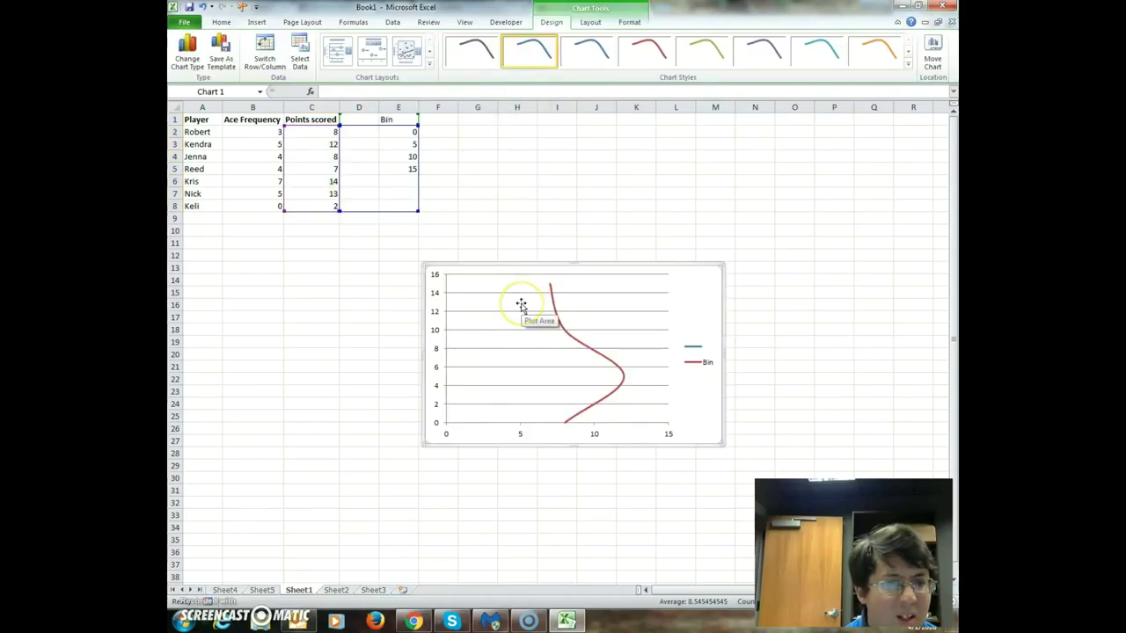
- Inspect the points-versus-bin scatter chart and delete it from Sheet1
left_click(461, 178)
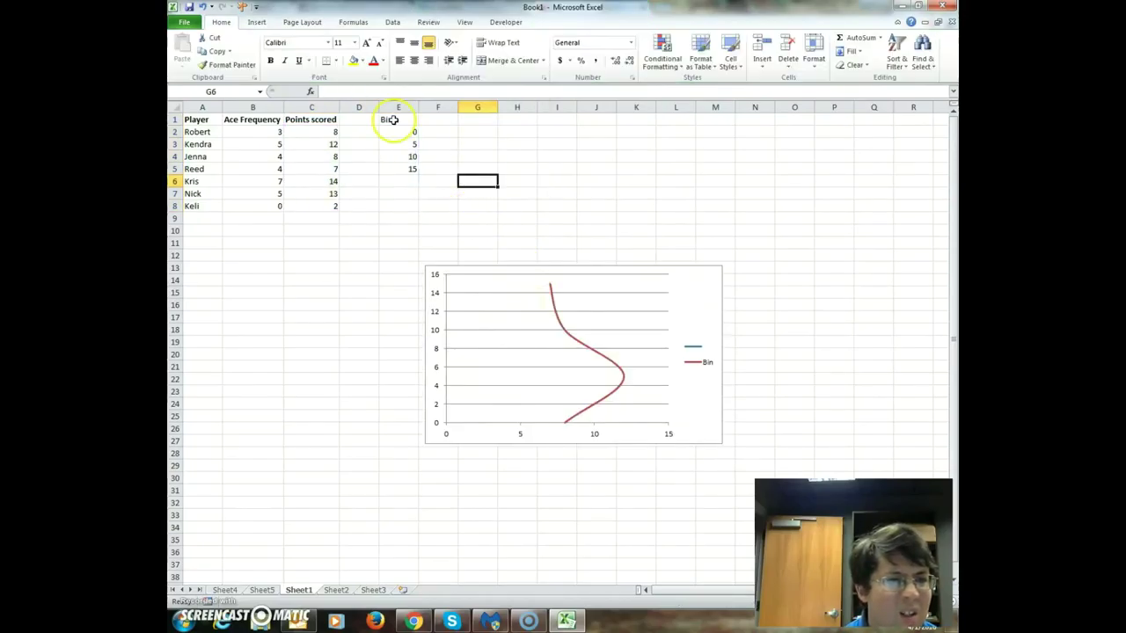
mouse_move(557, 326)
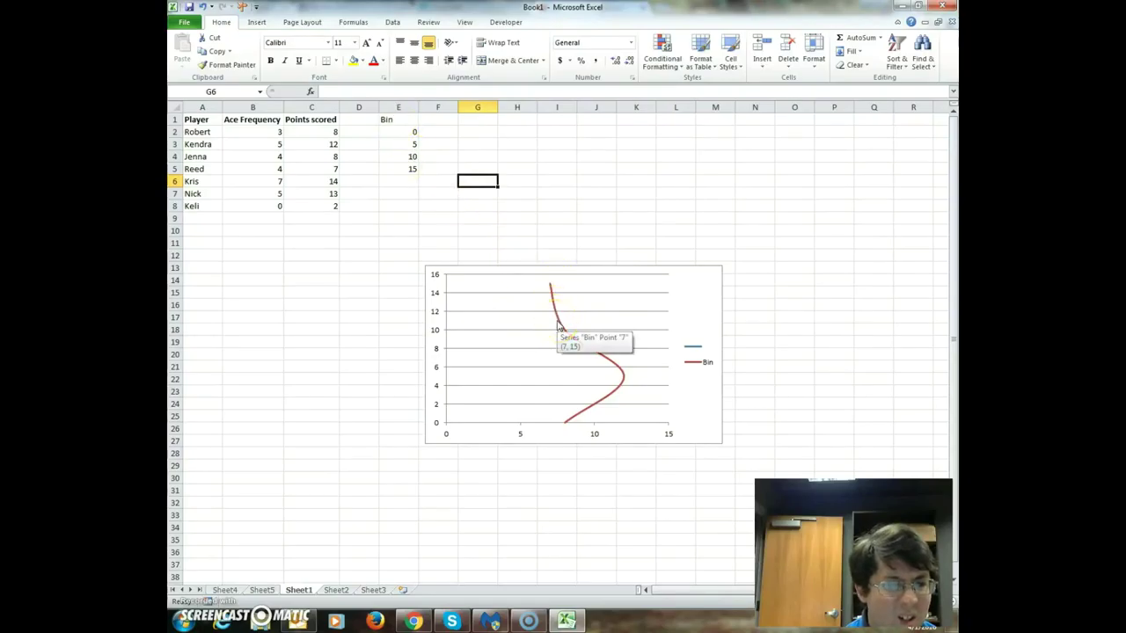
left_click(540, 326)
left_click(390, 219)
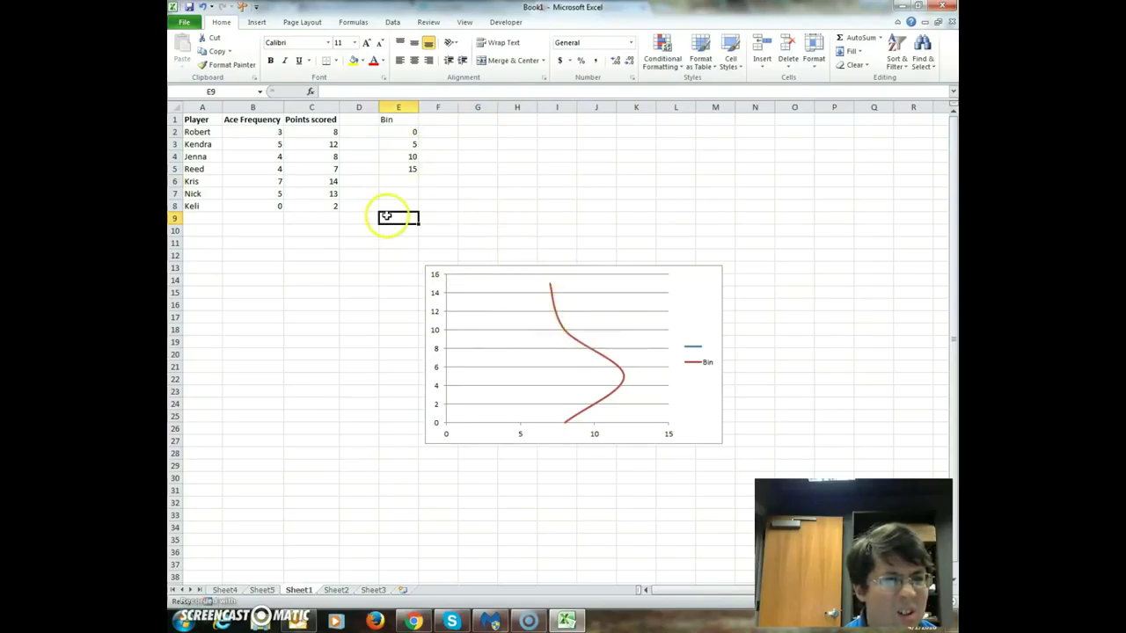
left_click(526, 335)
left_click(517, 331)
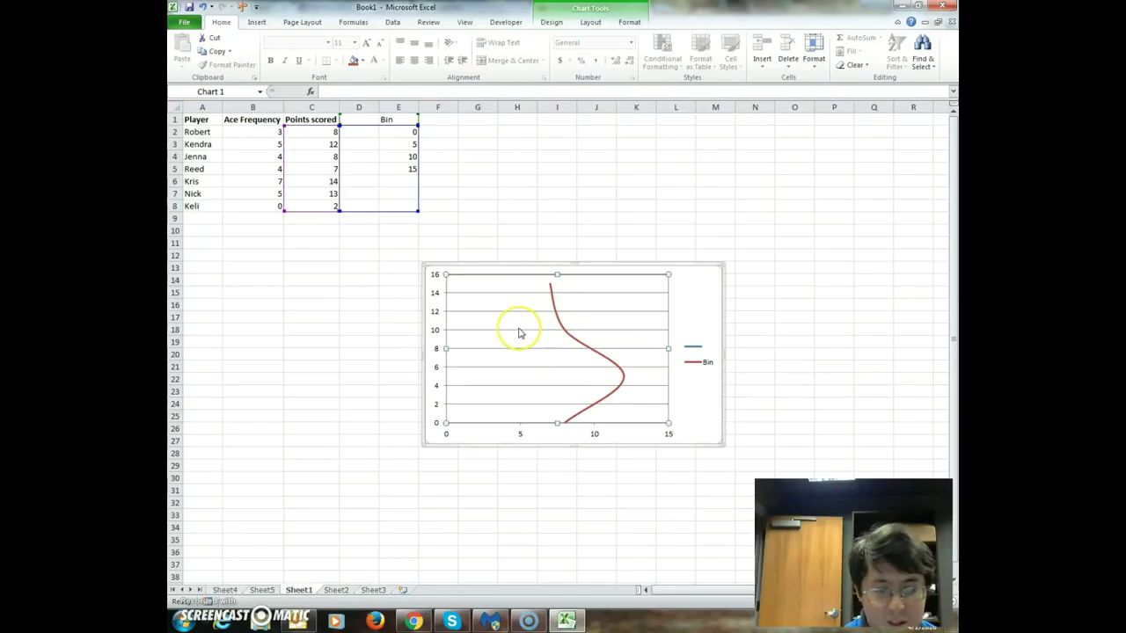
left_click(636, 145)
left_click(560, 300)
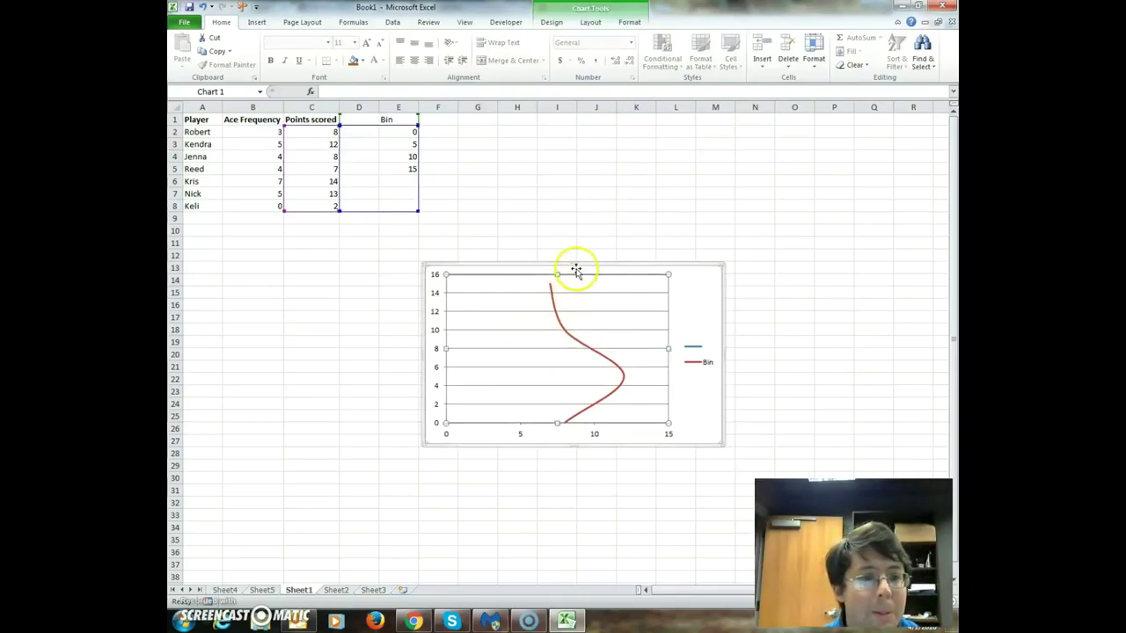
key("Delete")
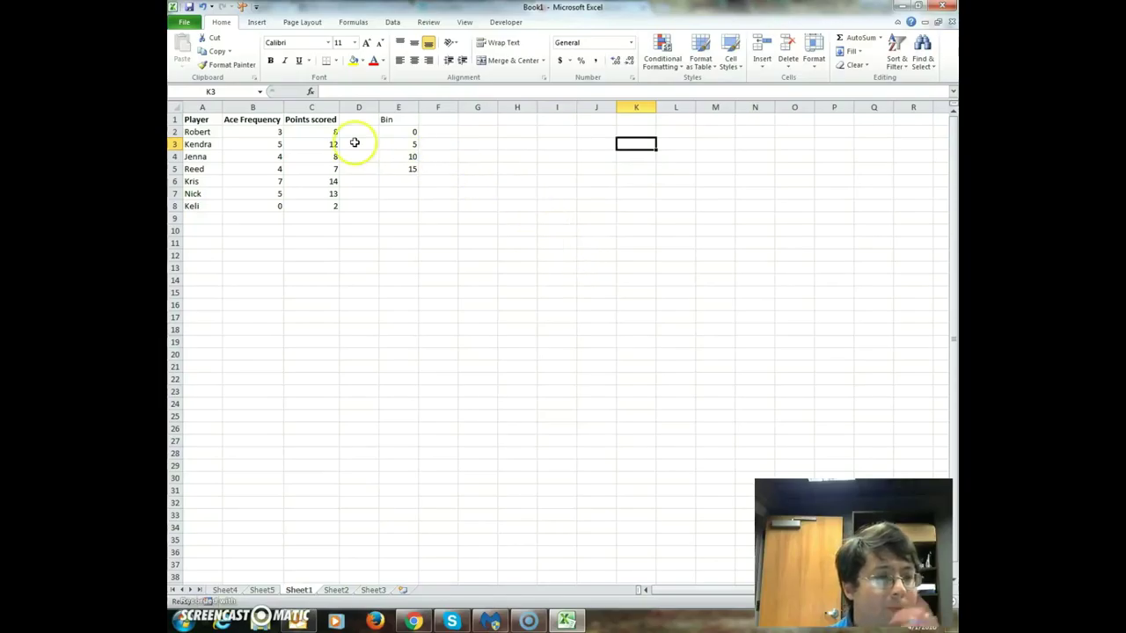
- Insert a scatter chart with smooth lines and no markers from the ace frequency and points scored data in B2:C8
left_click_drag(261, 132, 319, 204)
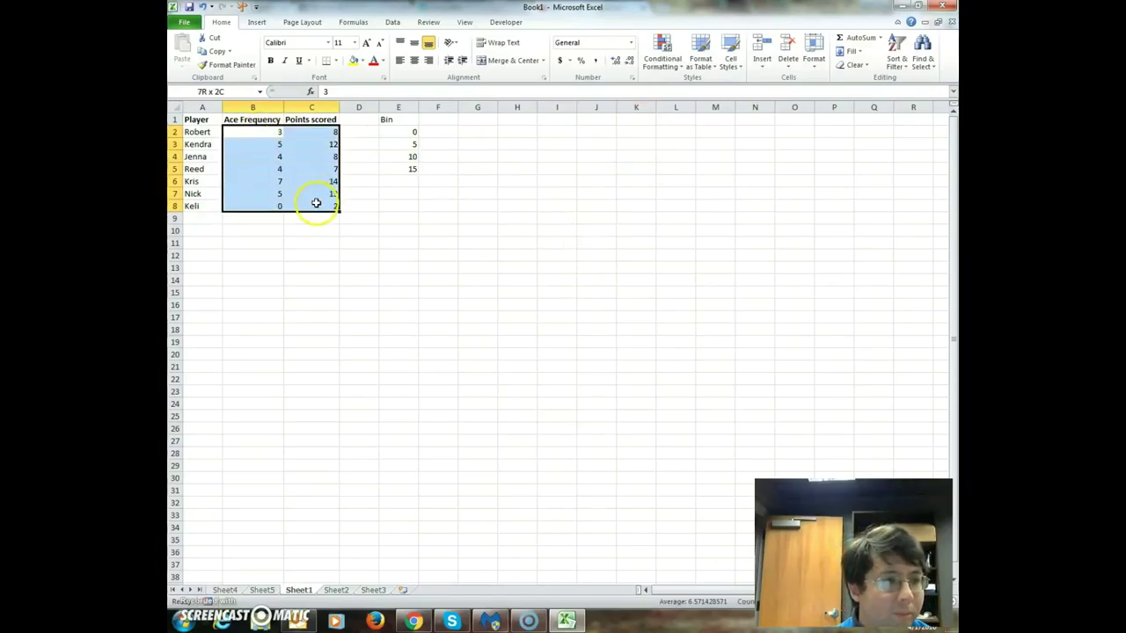
left_click(257, 22)
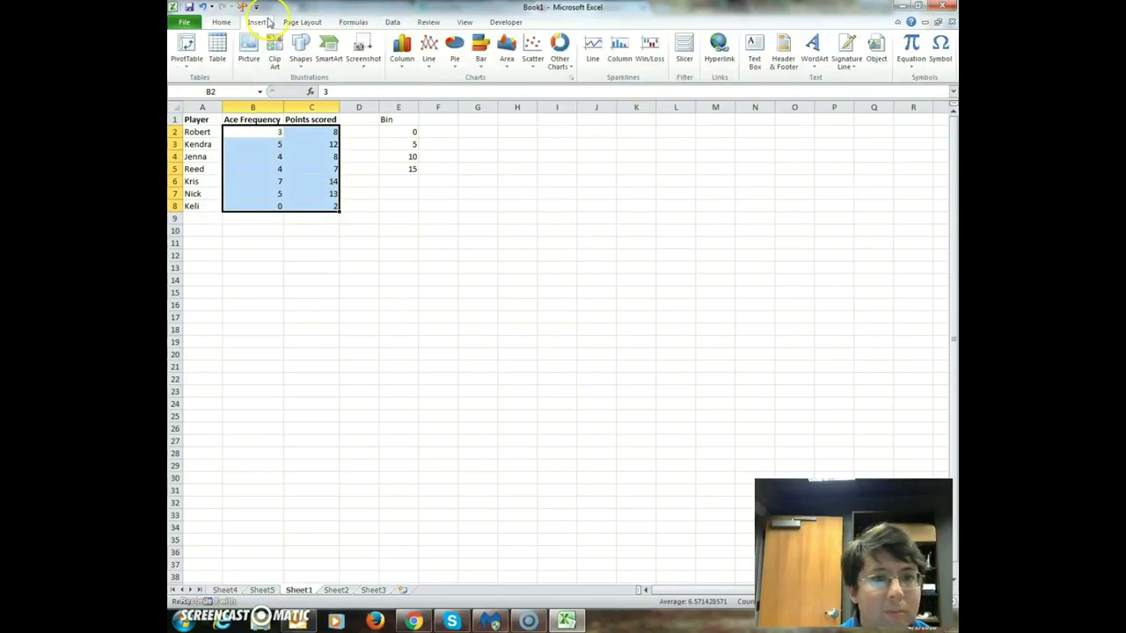
left_click(534, 48)
left_click(471, 132)
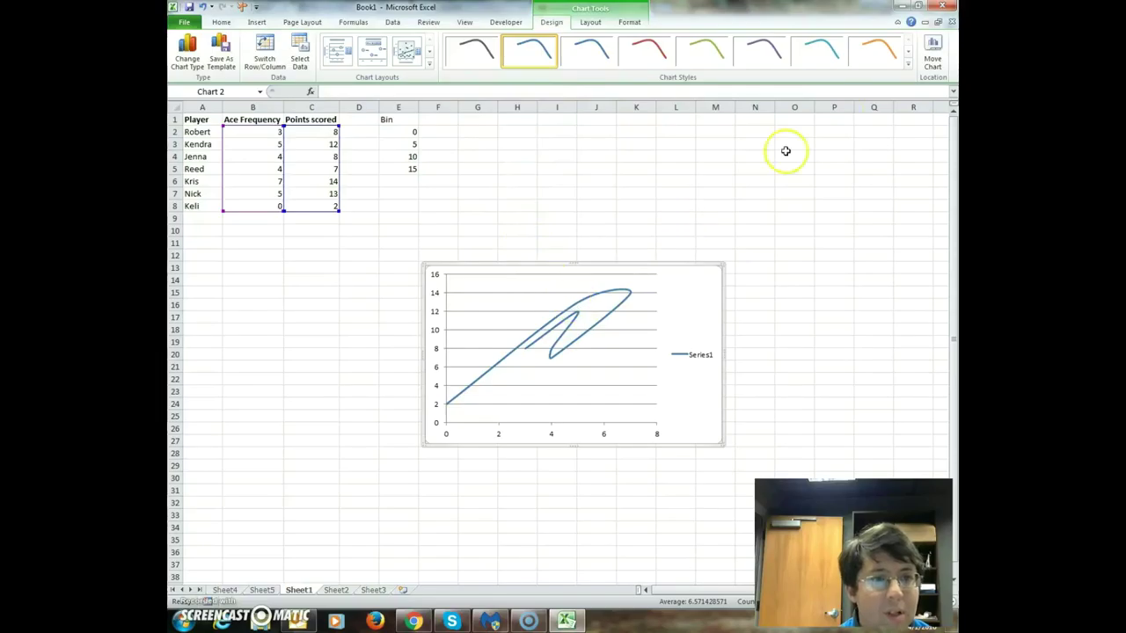
left_click(222, 26)
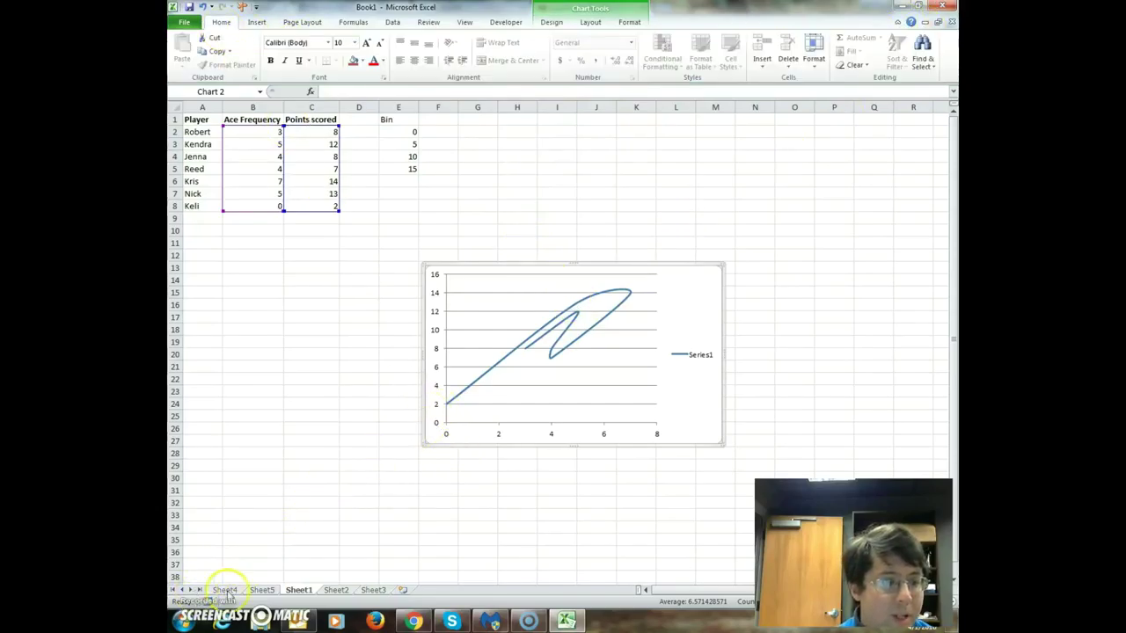
- Look over Sheet5's chart and delete the smooth-line scatter chart from Sheet4
left_click(263, 591)
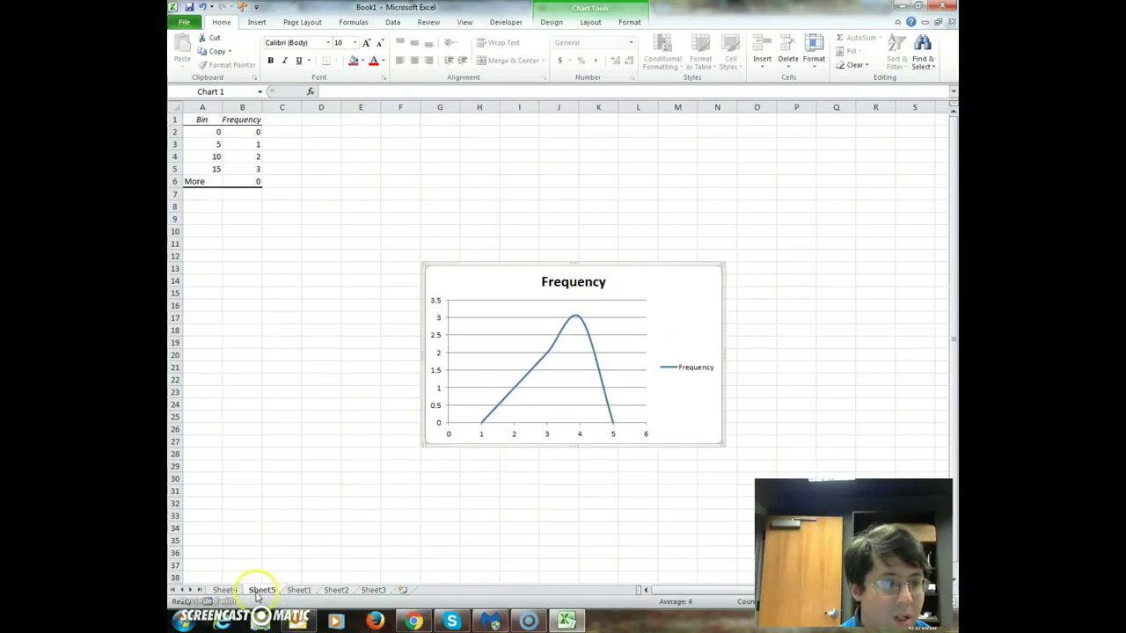
left_click(236, 592)
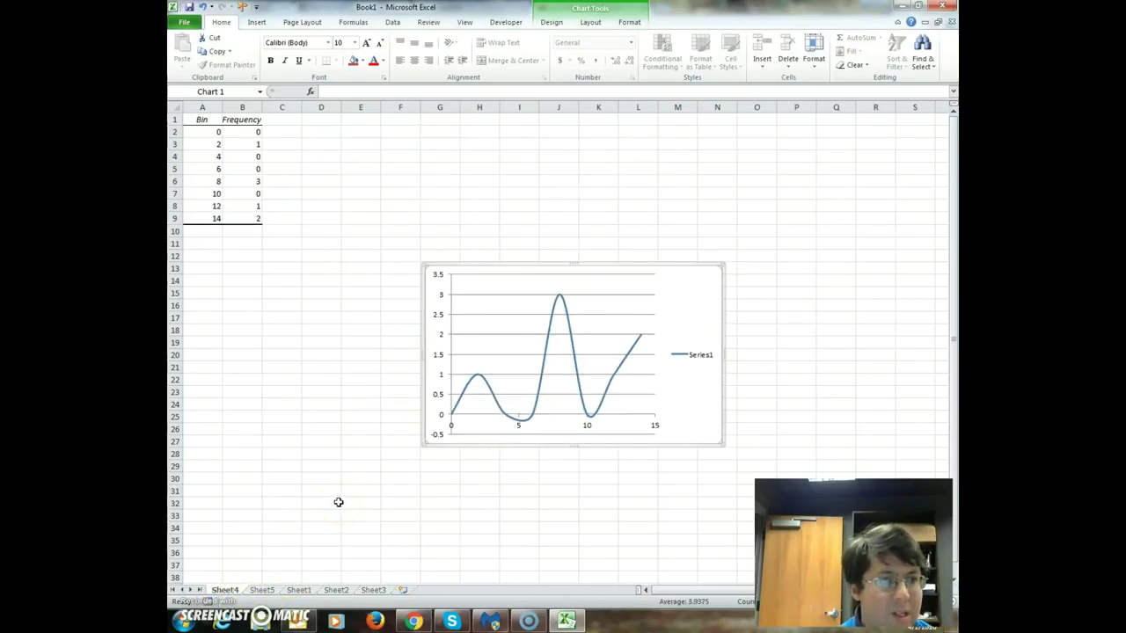
left_click(480, 362)
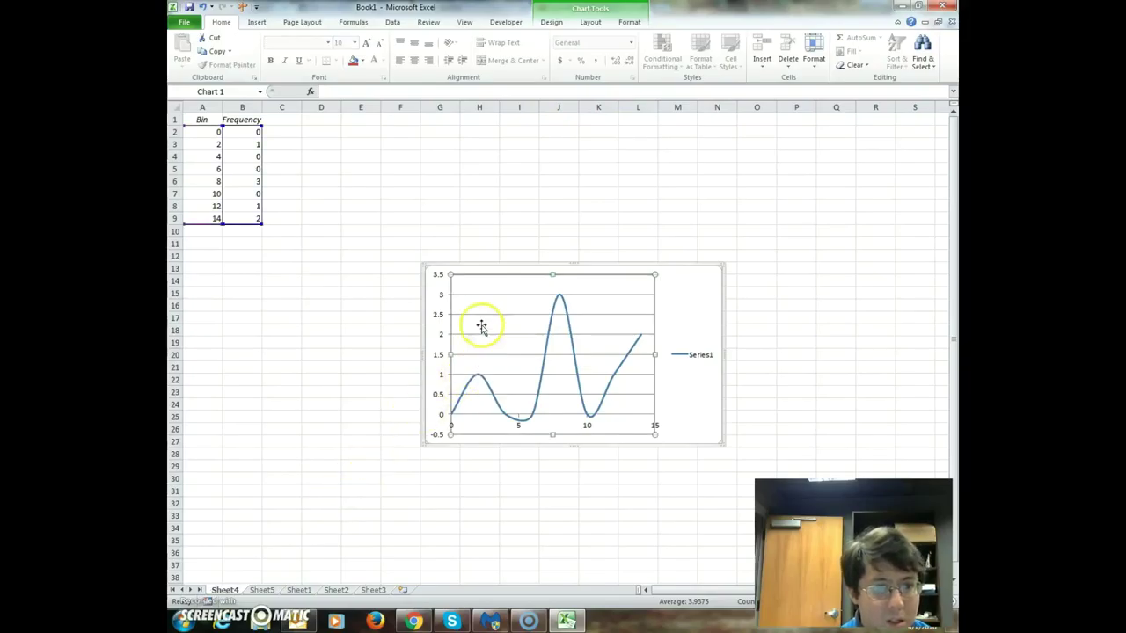
left_click(482, 261)
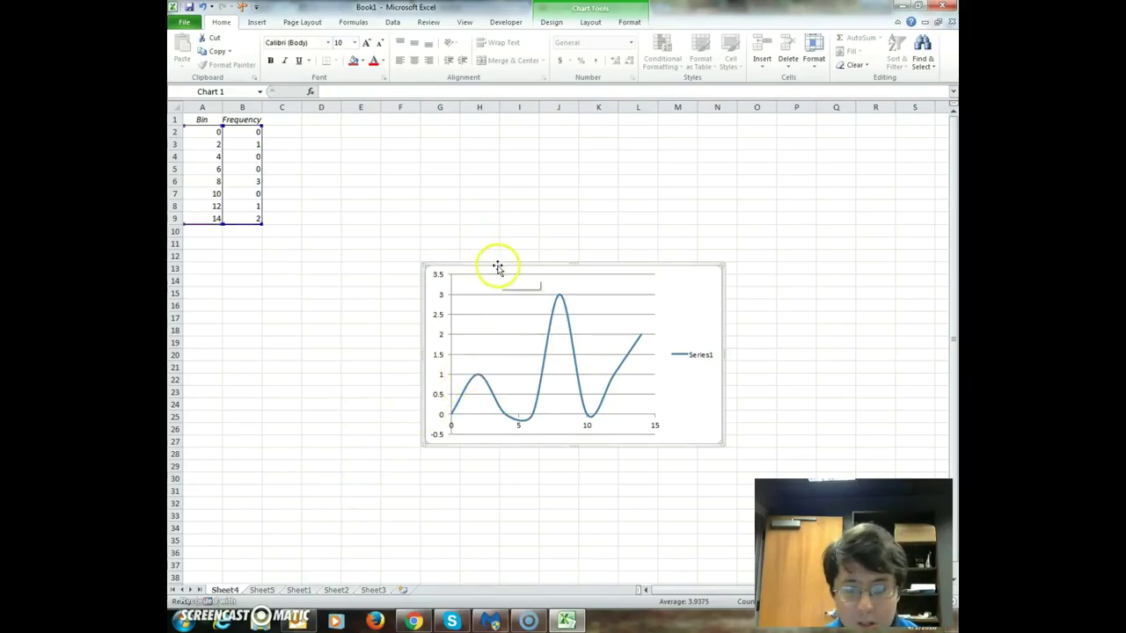
key("Delete")
left_click(208, 134)
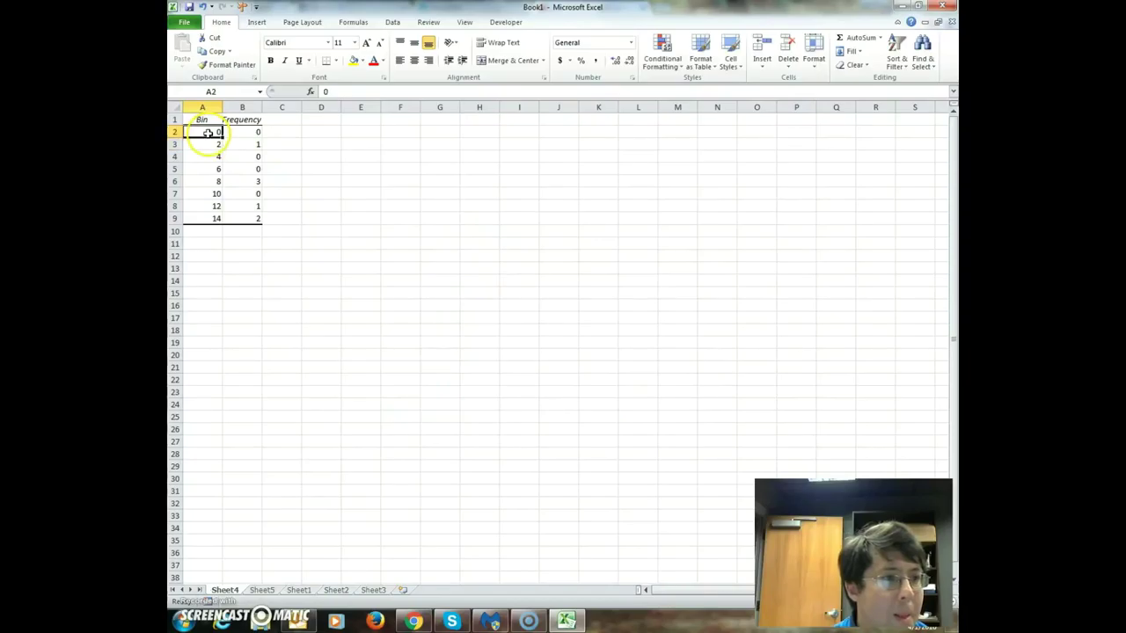
left_click_drag(208, 133, 250, 213)
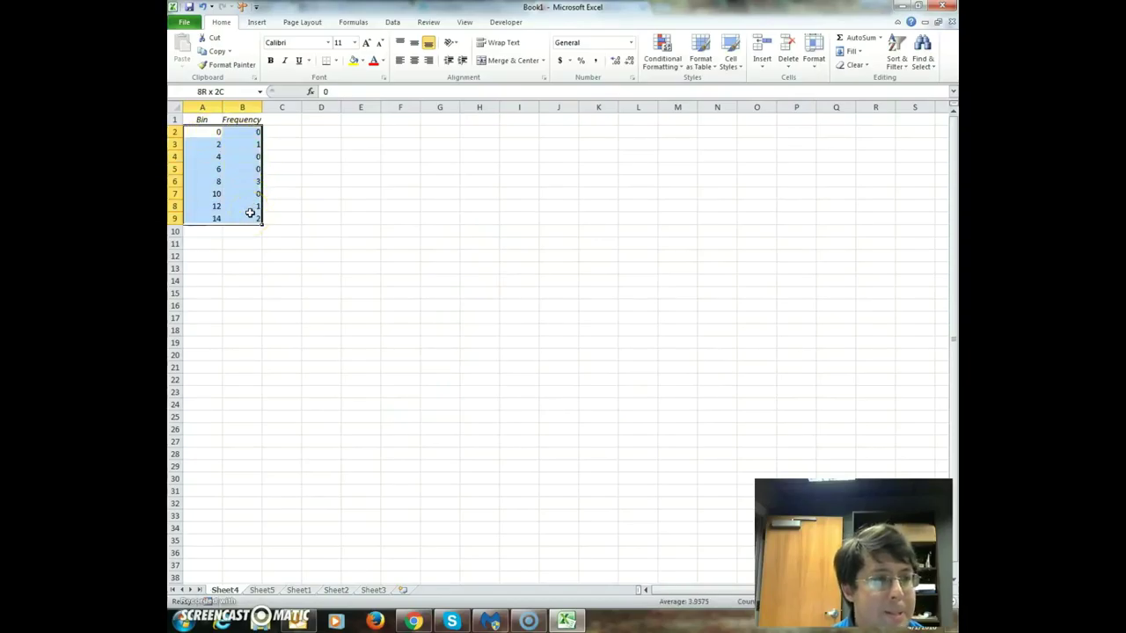
left_click(319, 190)
left_click_drag(245, 132, 249, 213)
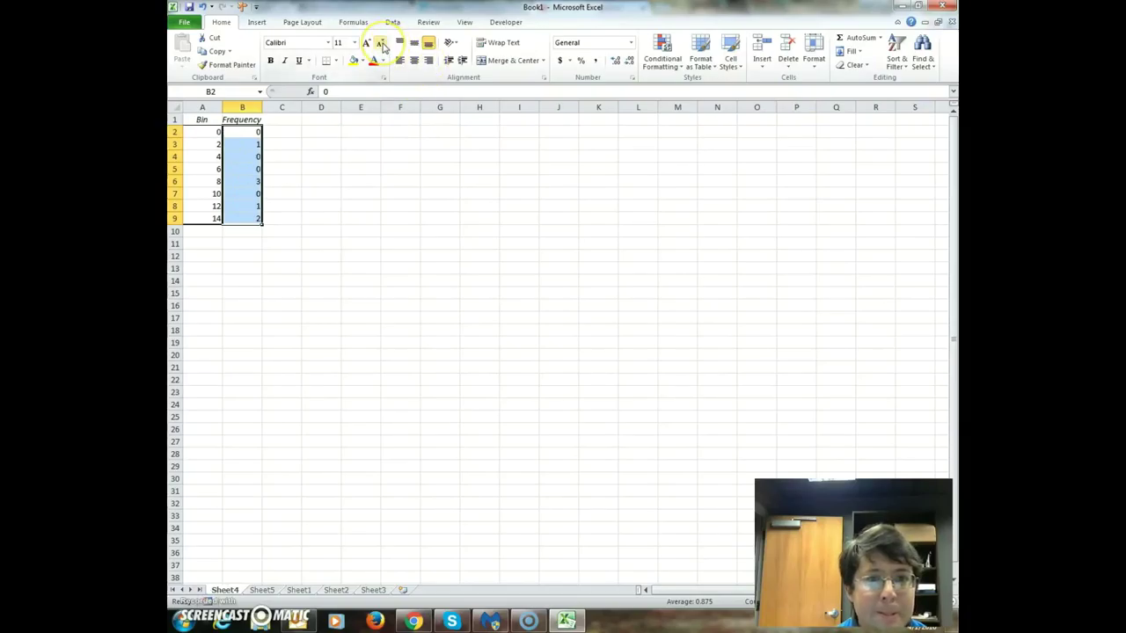
left_click(392, 22)
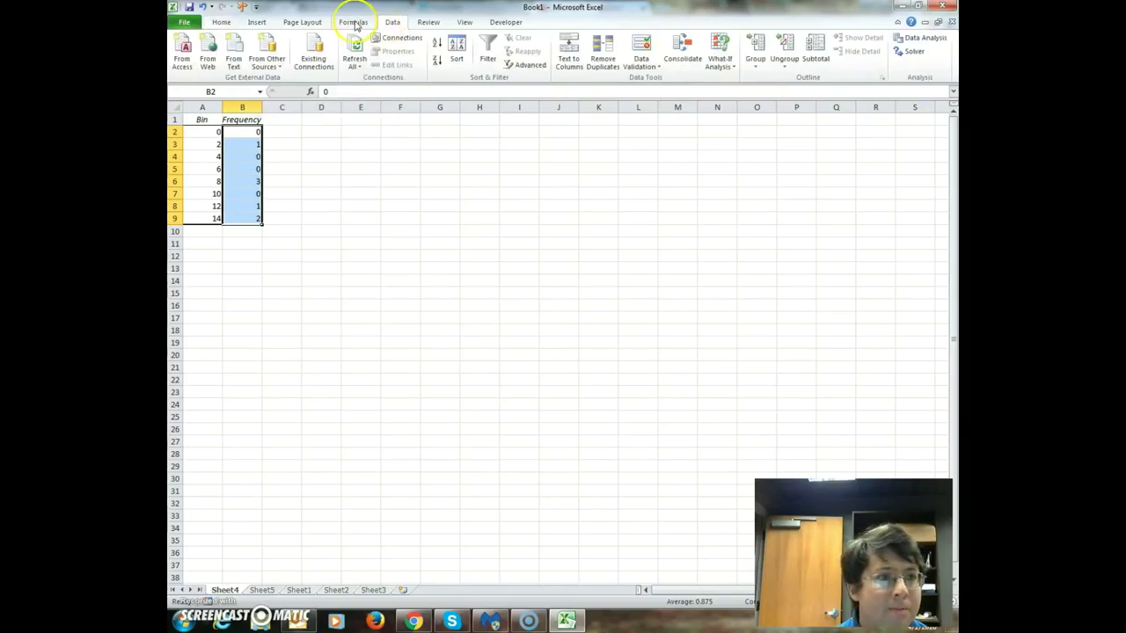
left_click(922, 37)
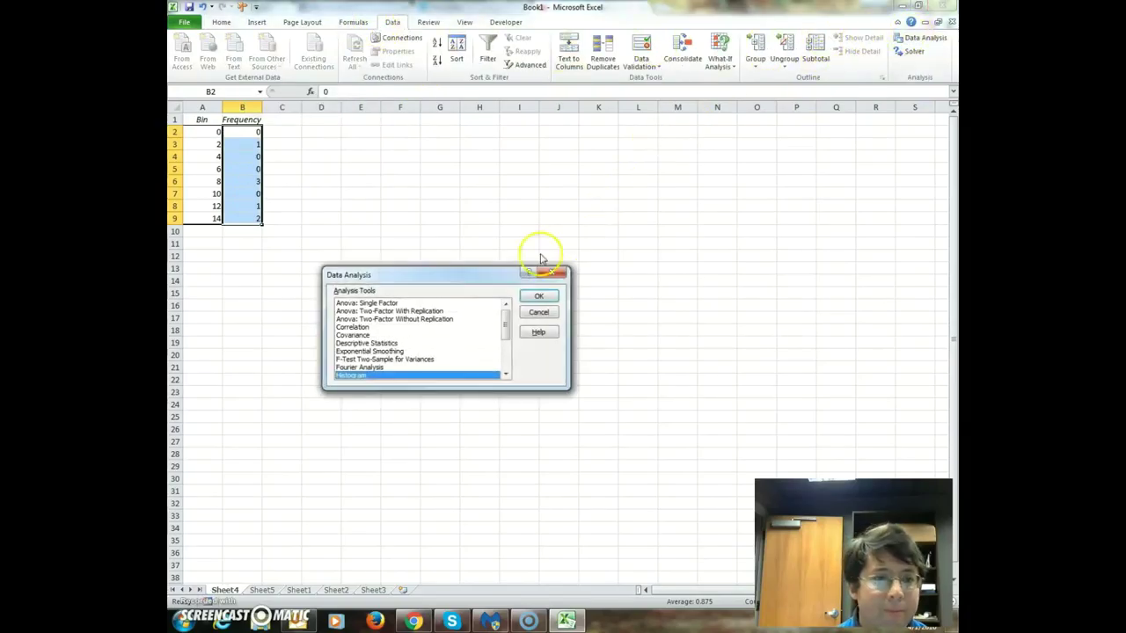
left_click(538, 296)
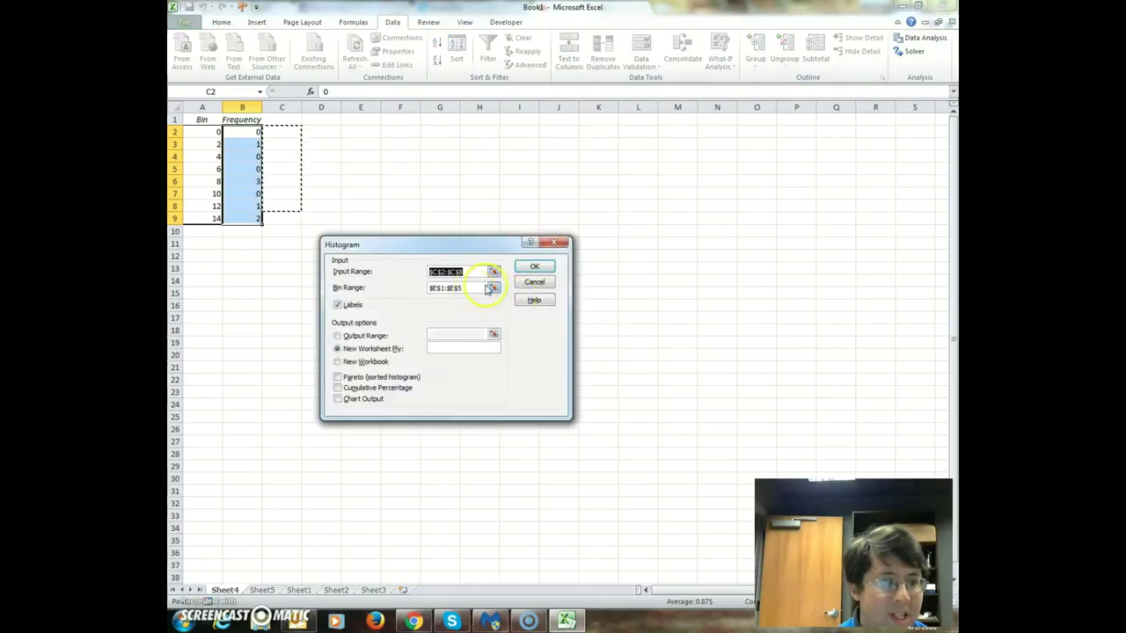
left_click(532, 268)
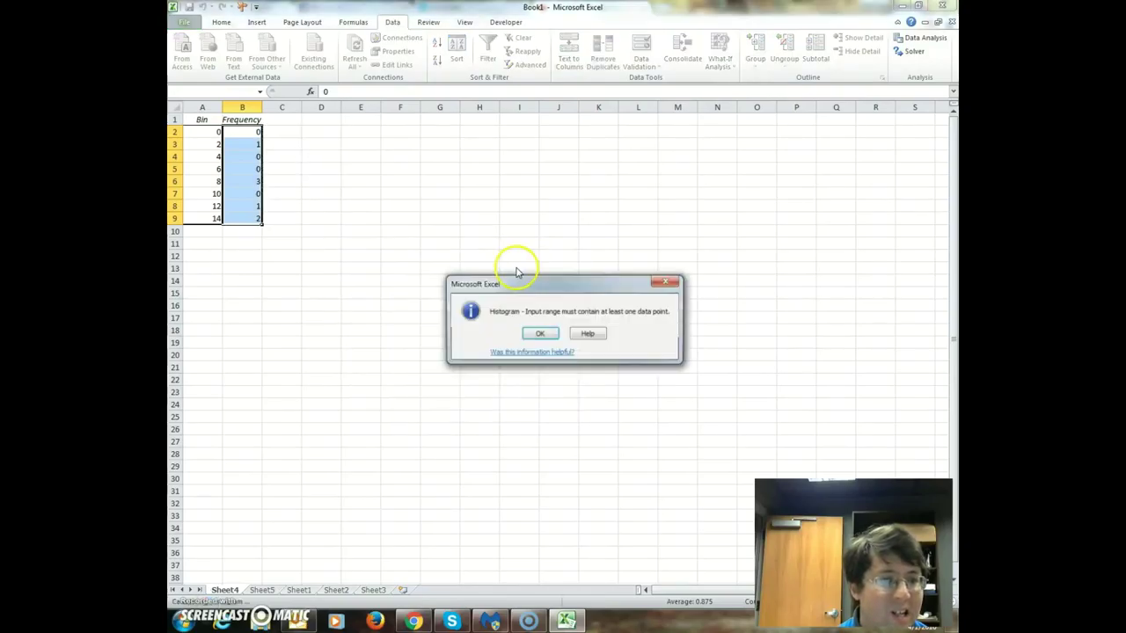
left_click(540, 335)
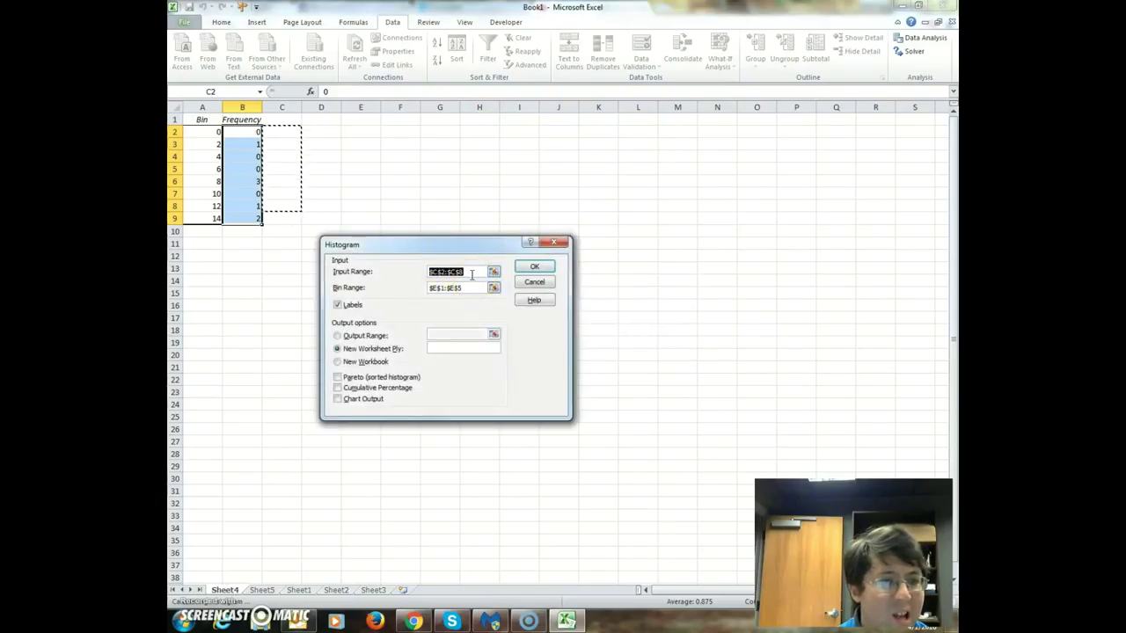
left_click(472, 273)
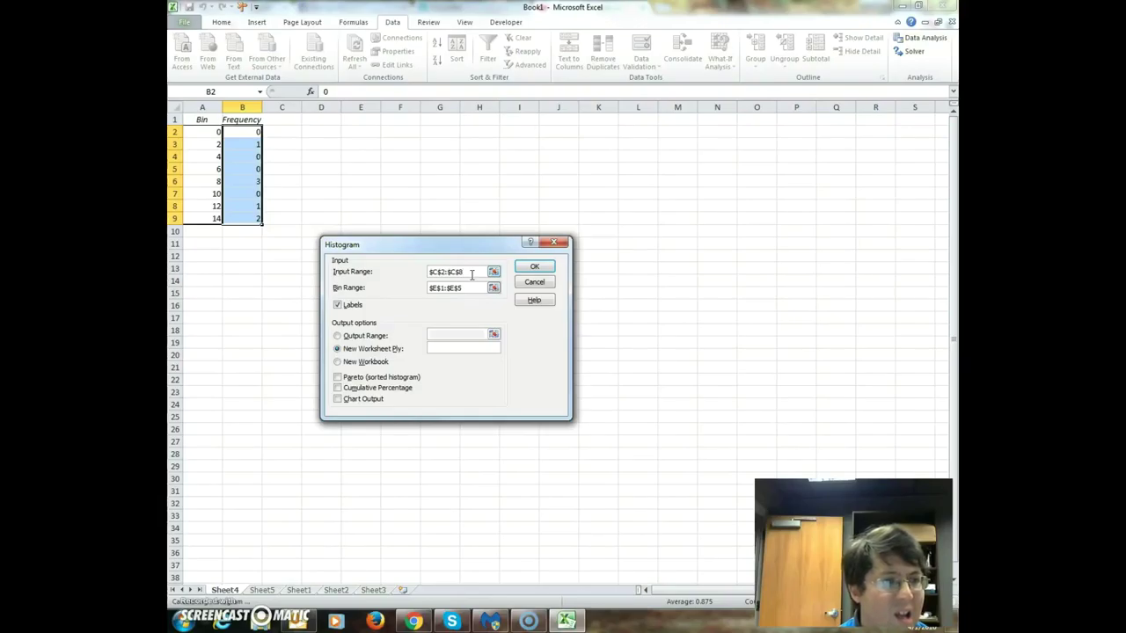
left_click_drag(472, 274, 393, 265)
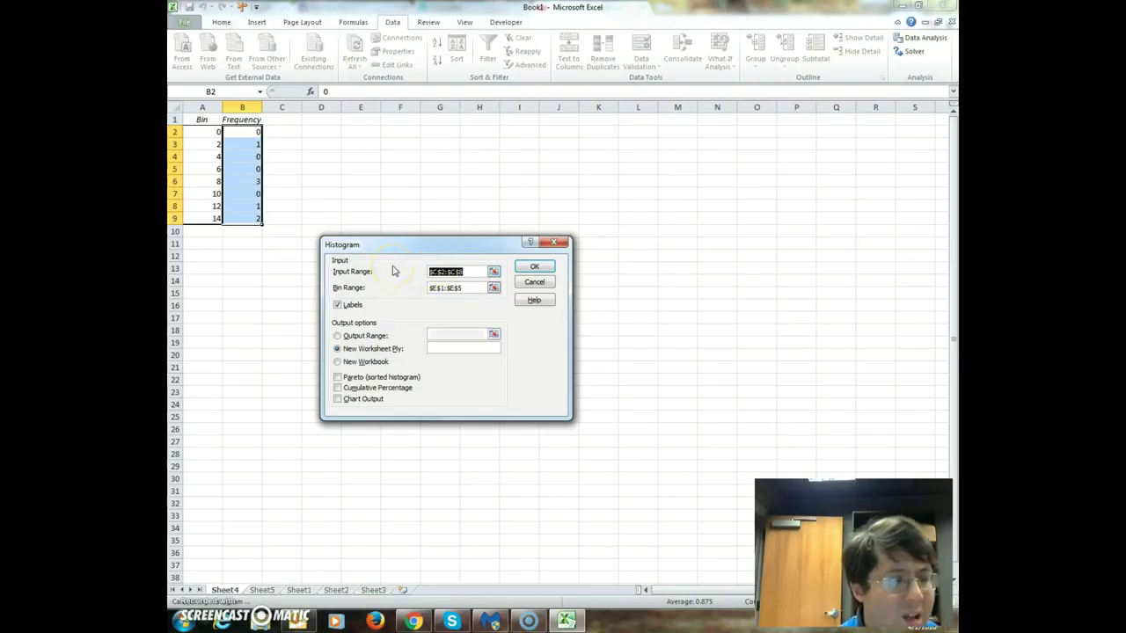
type("A")
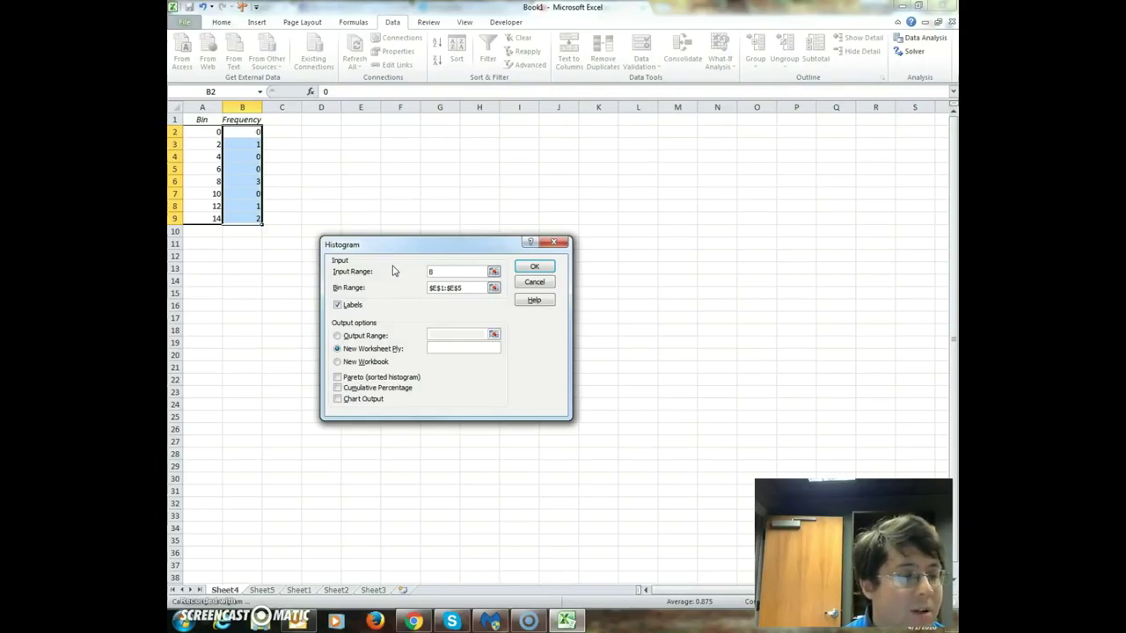
left_click(531, 282)
left_click(534, 308)
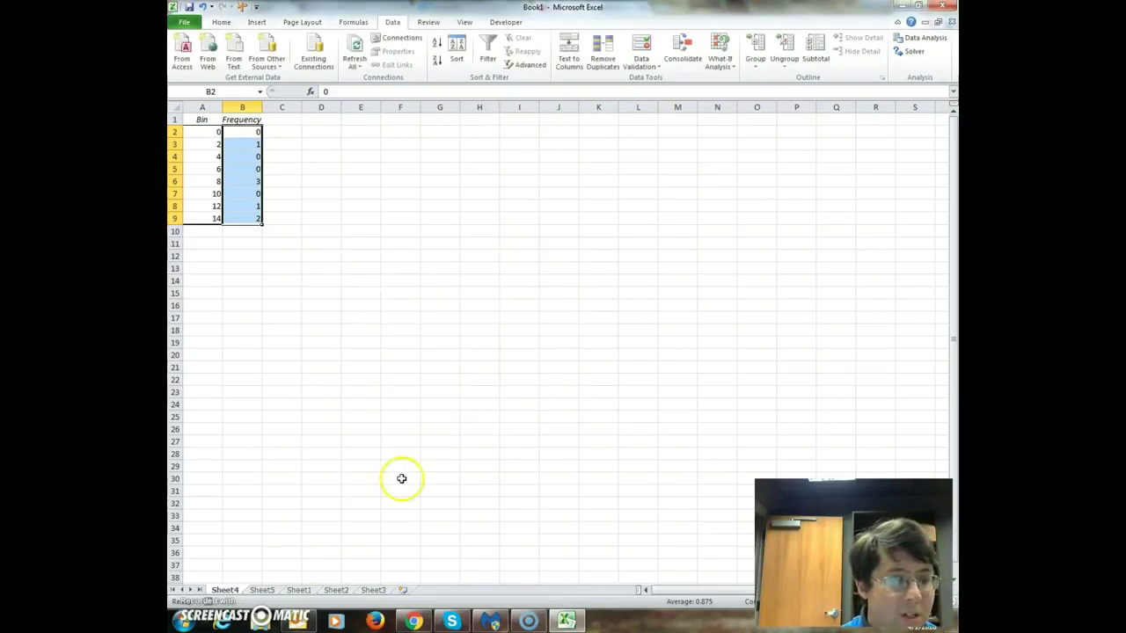
- Delete the ace frequency versus points scored scatter chart from Sheet1
left_click(263, 590)
left_click(291, 591)
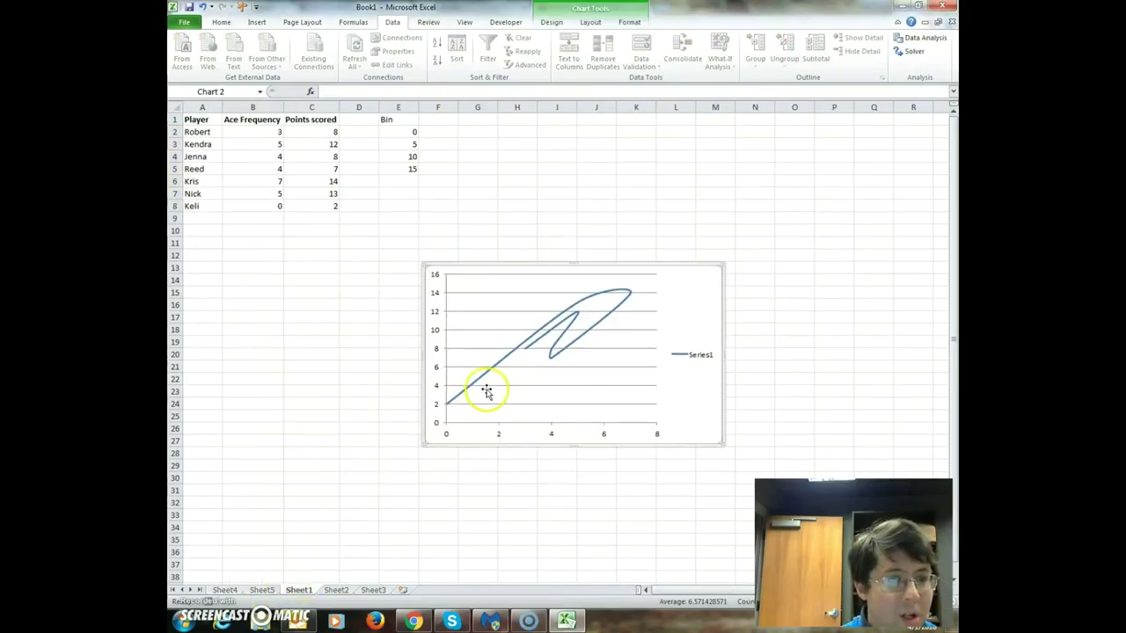
left_click(502, 361)
left_click(551, 265)
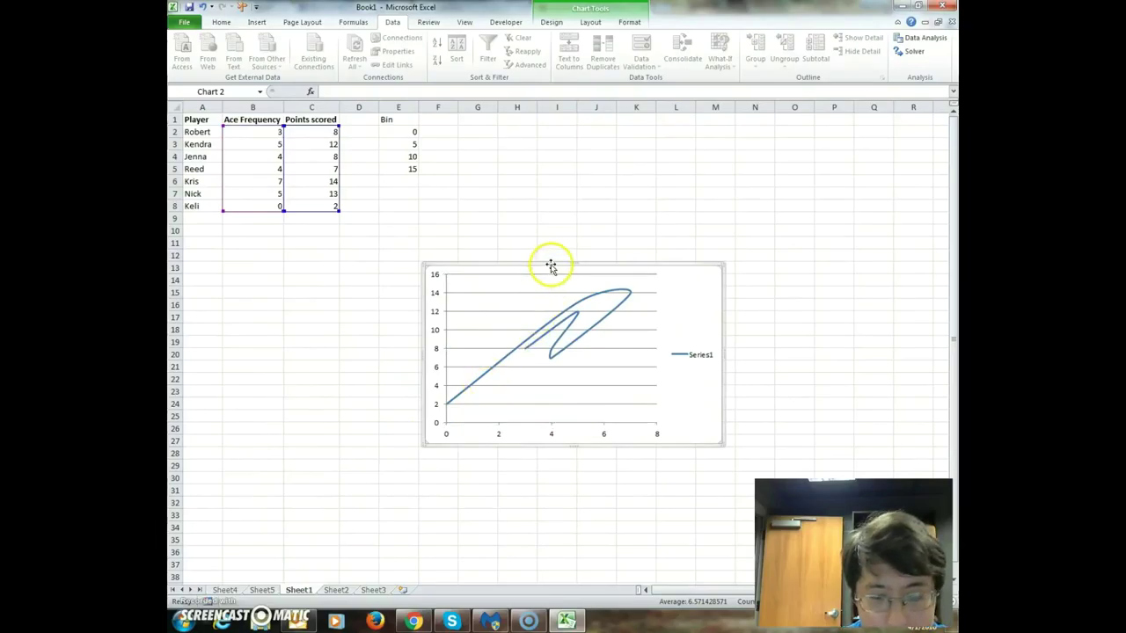
key("Delete")
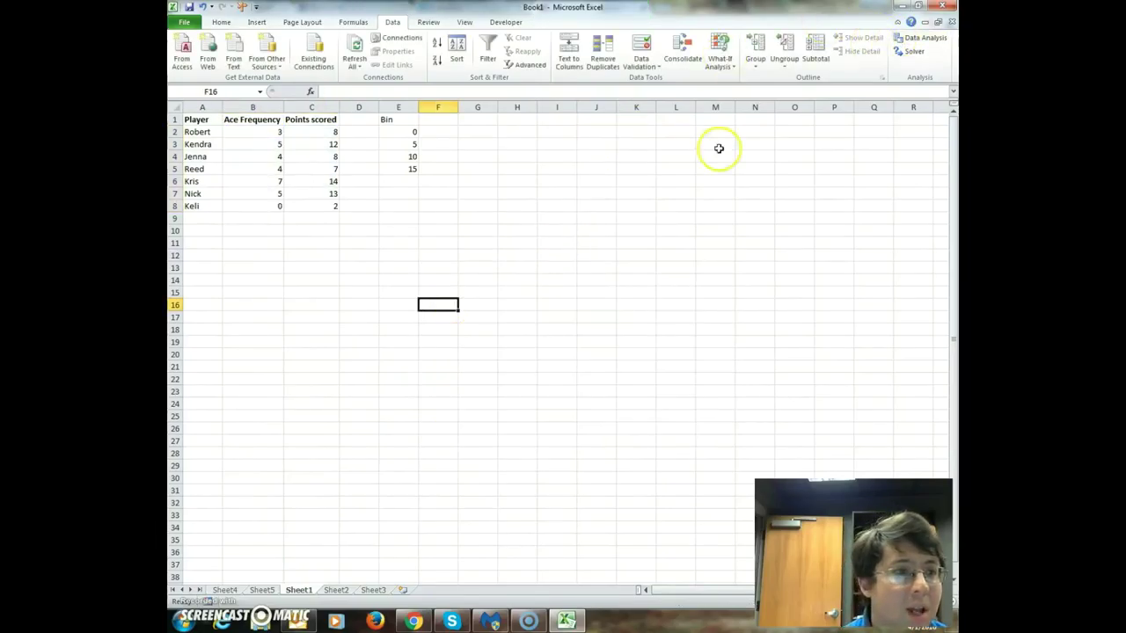
- Run a Histogram analysis on the points scored in C2:C8 with bin range E2:E5, labels on, output to a new worksheet
left_click(919, 38)
left_click(534, 297)
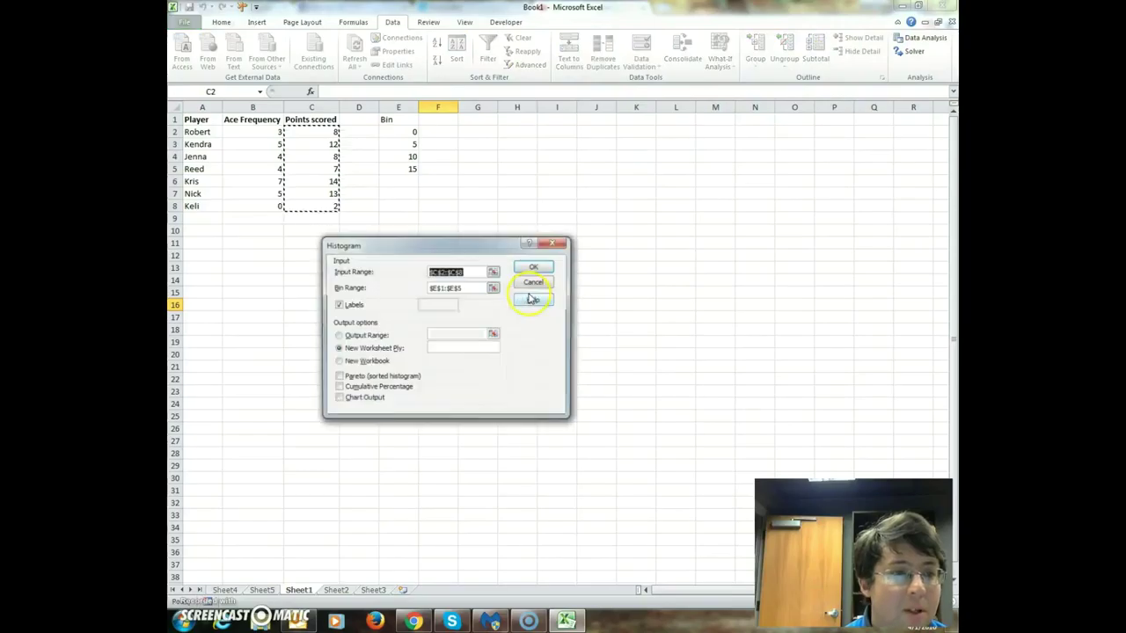
left_click_drag(453, 245, 577, 224)
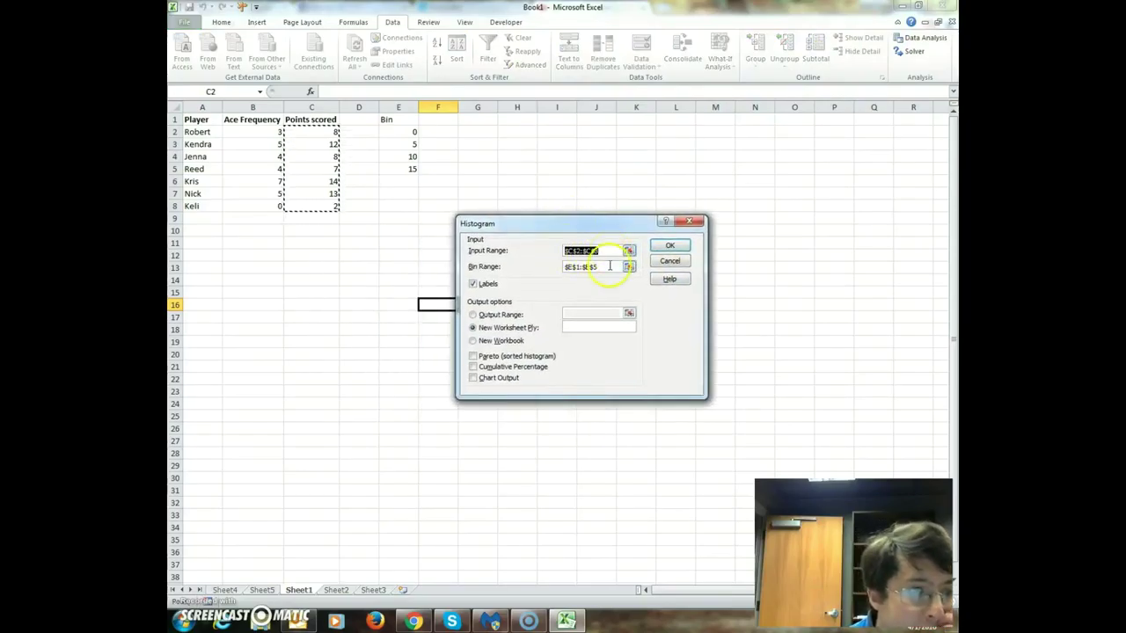
left_click(609, 266)
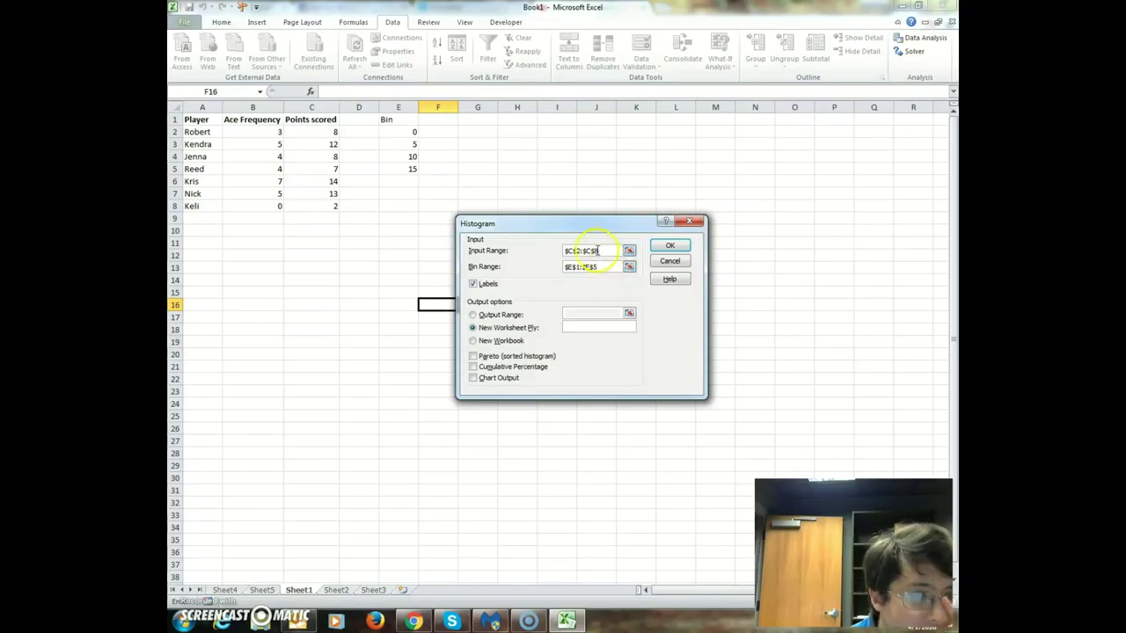
left_click(582, 268)
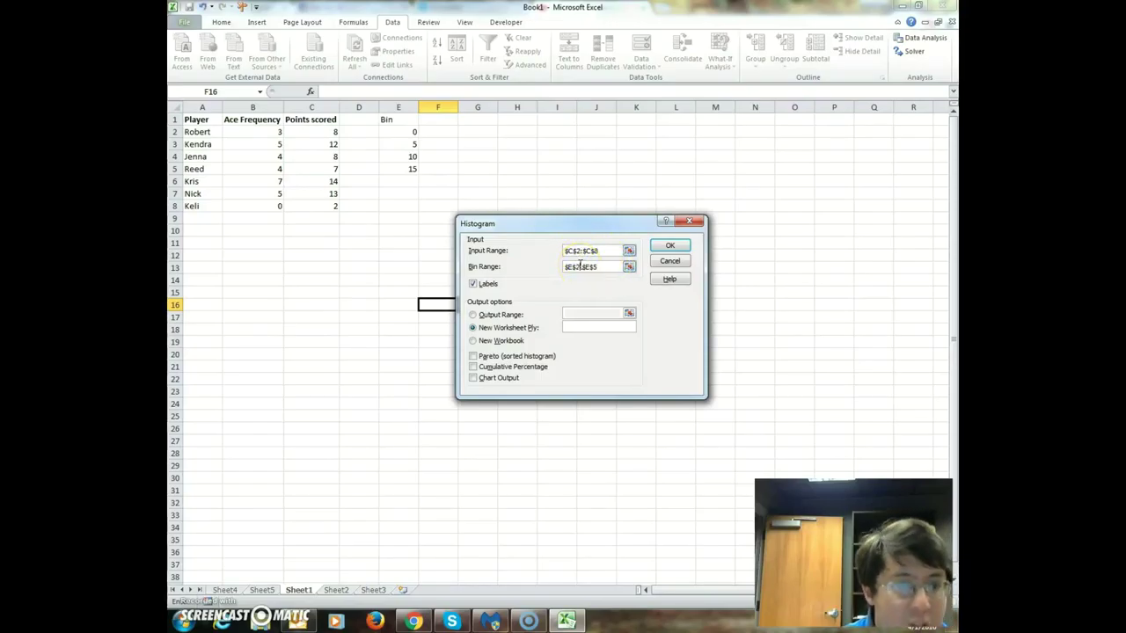
left_click(566, 270)
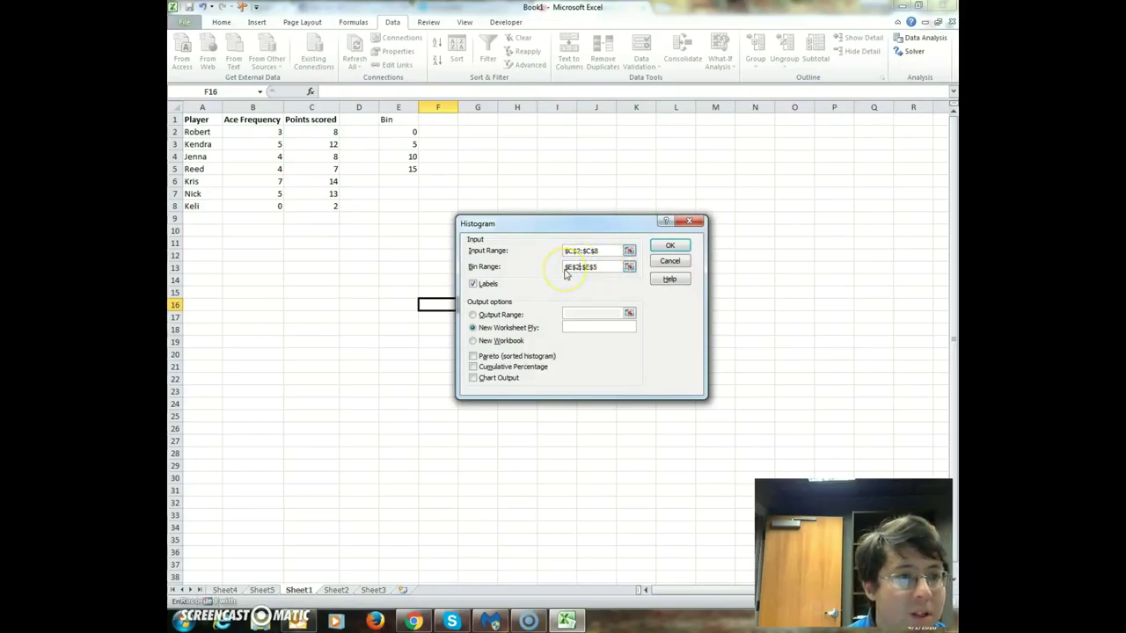
left_click(669, 251)
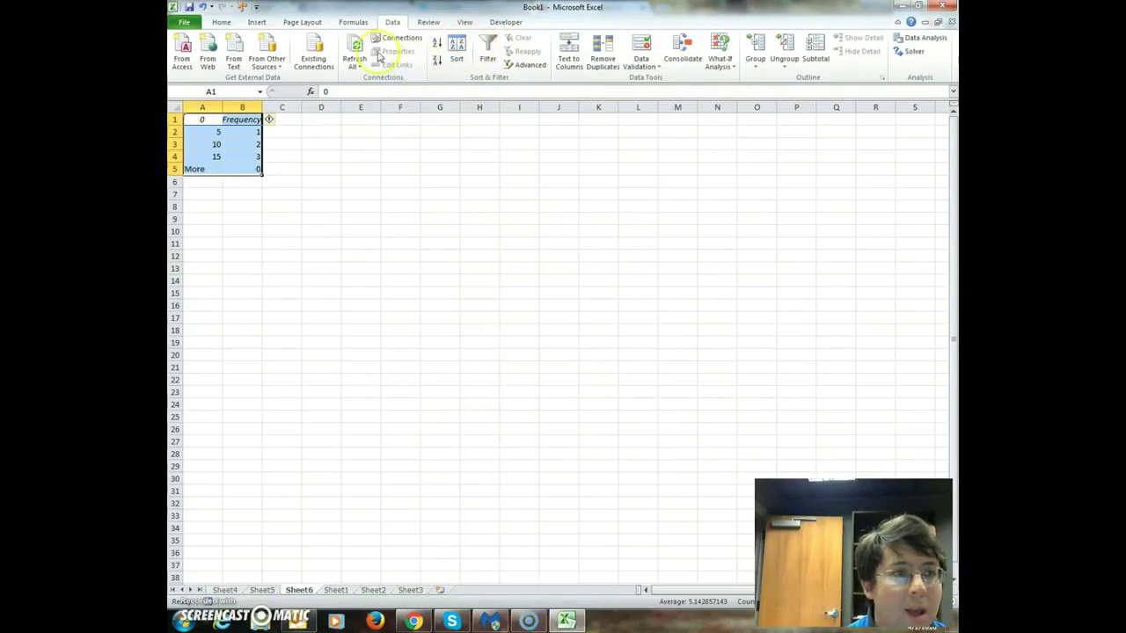
- Insert a scatter chart with smooth lines and no markers from Sheet6's frequency table, A1:B5
left_click(256, 22)
left_click(532, 52)
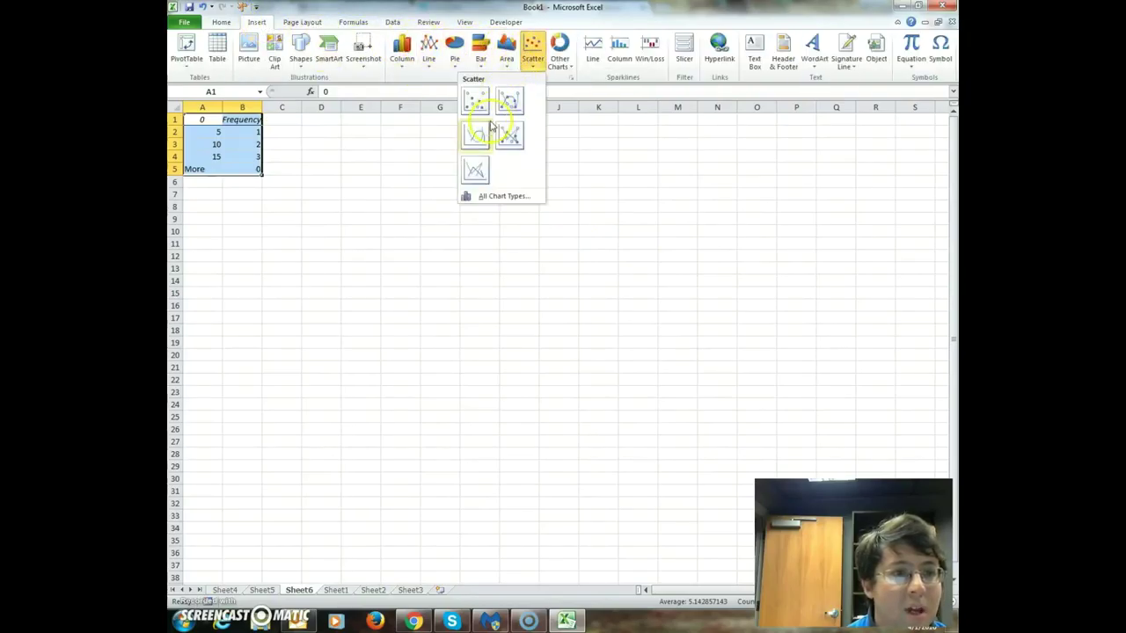
left_click(486, 132)
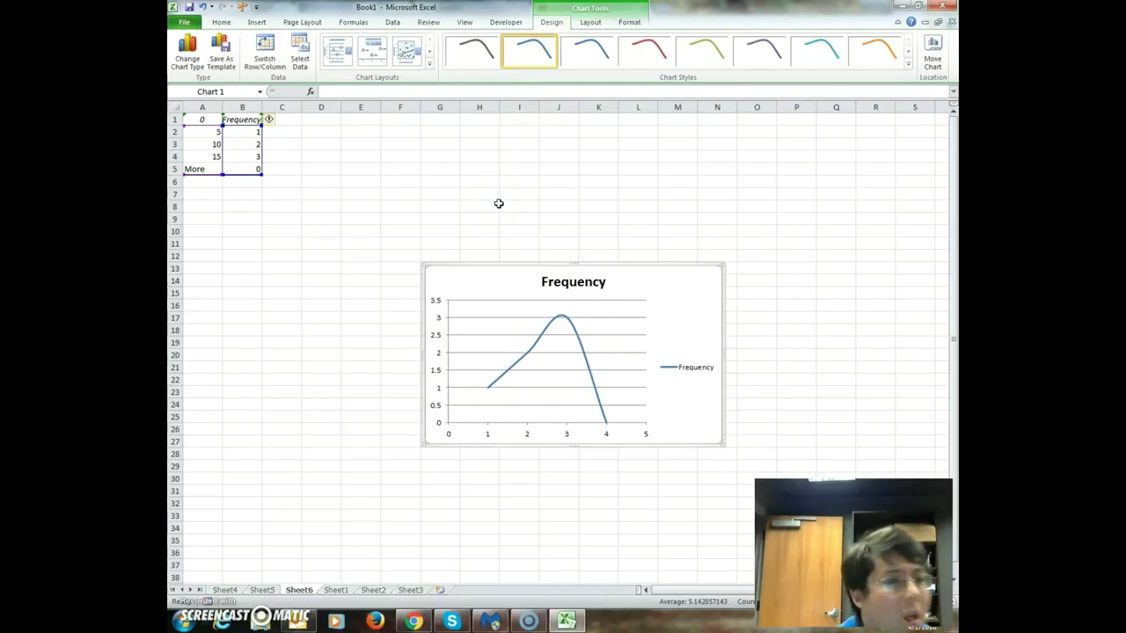
- Compare Sheet6's frequency table and chart with the points scored and bin columns on Sheet1
left_click(333, 590)
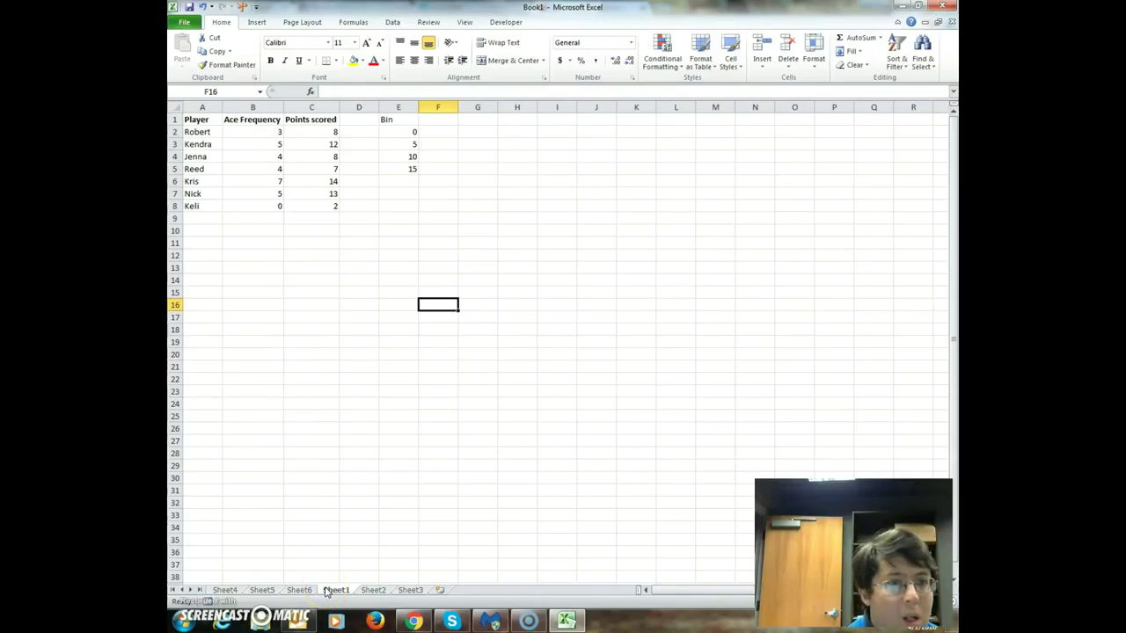
left_click(308, 590)
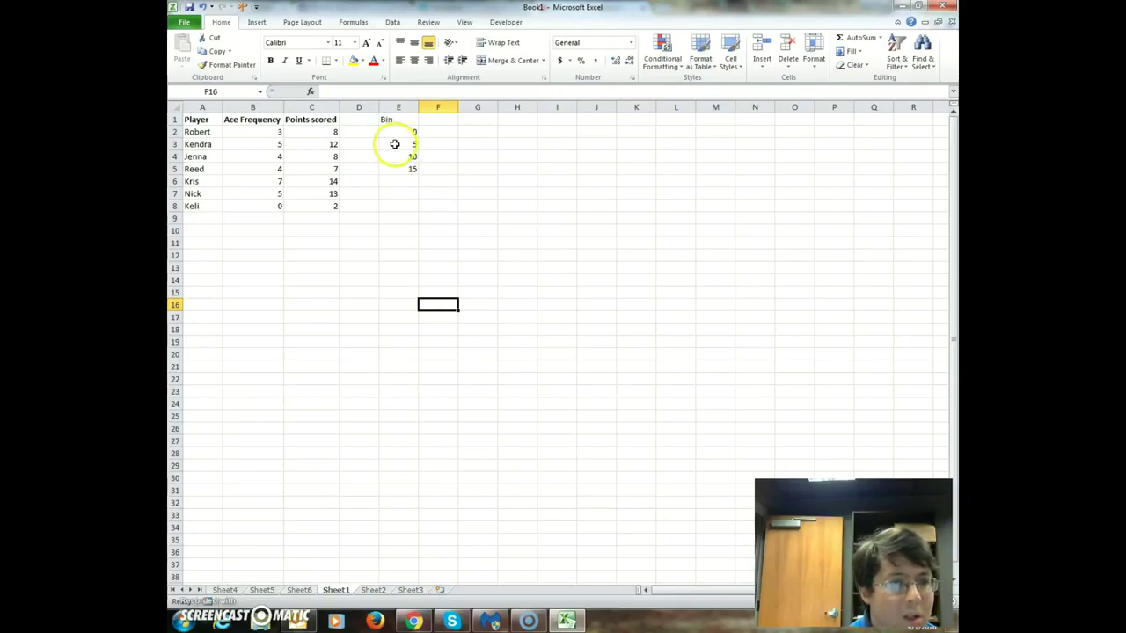
left_click(300, 590)
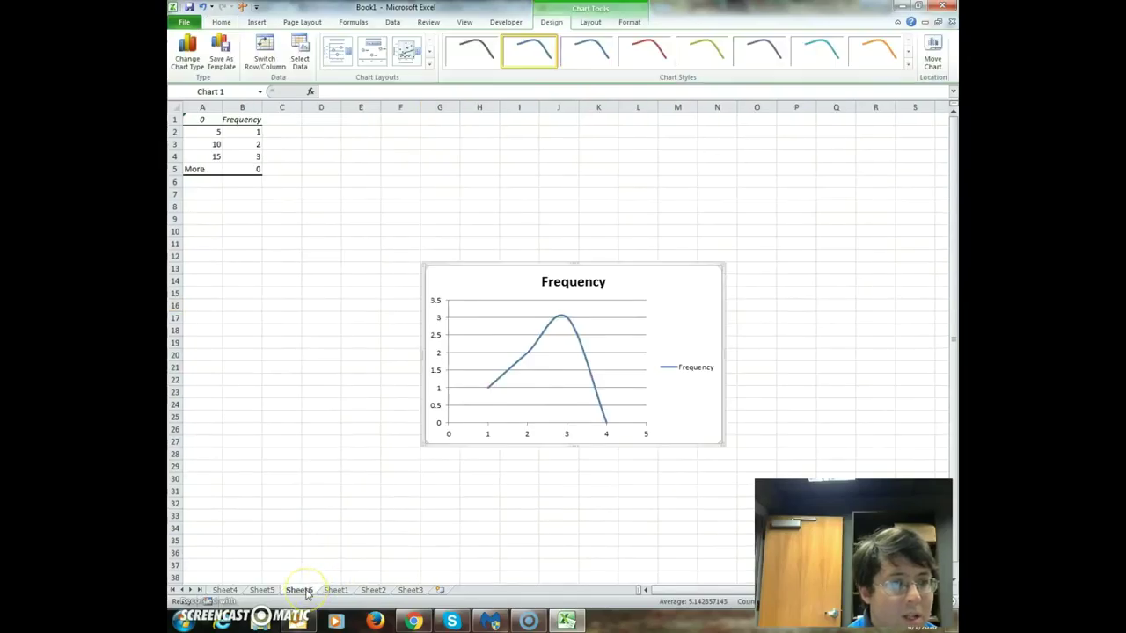
left_click(335, 590)
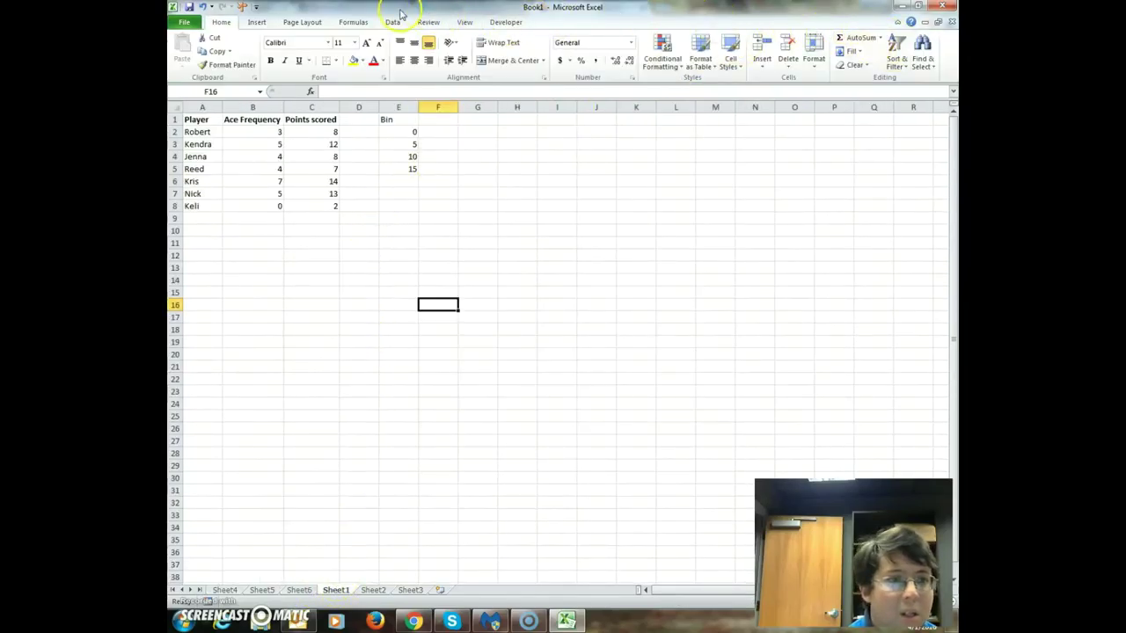
left_click_drag(307, 122, 307, 201)
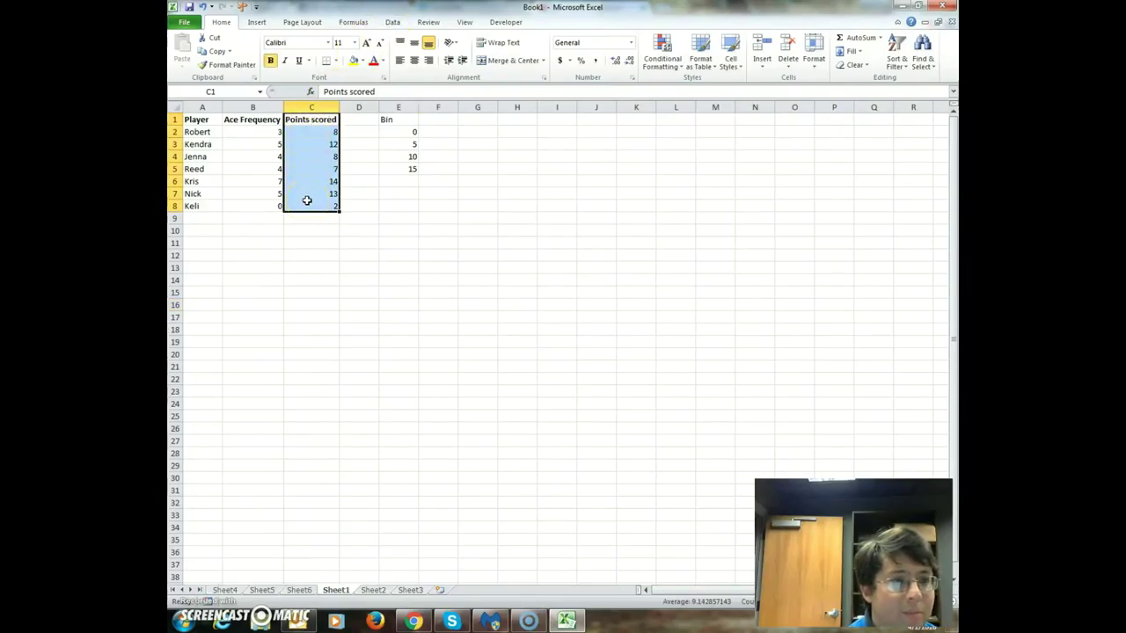
left_click(389, 212)
left_click(392, 217)
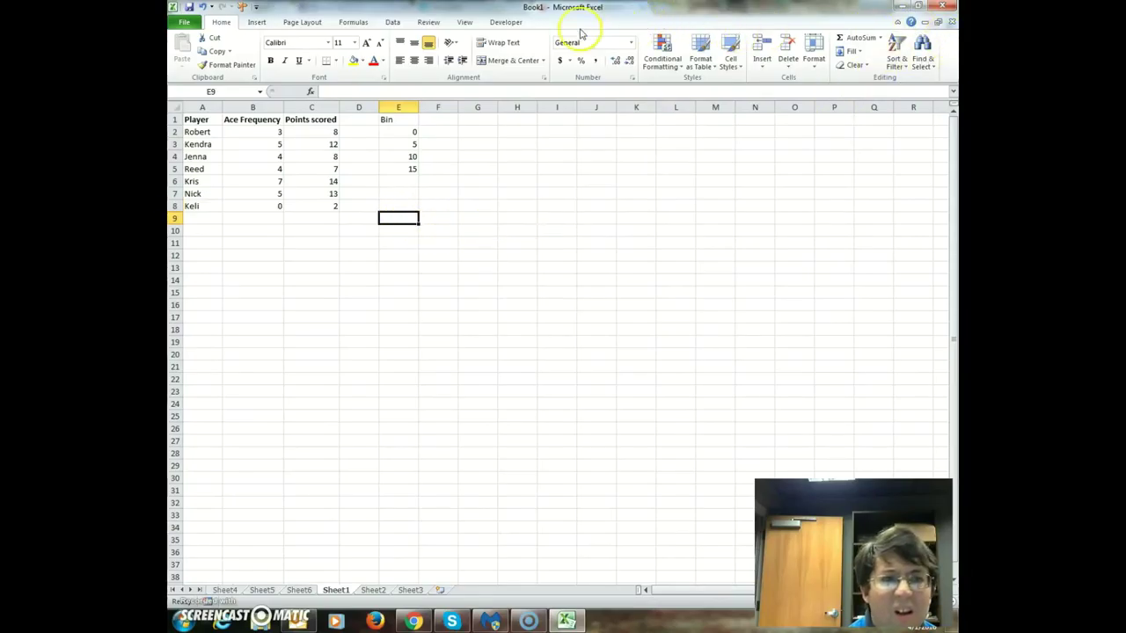
- Run the Histogram analysis again on the points scored including the header row, with bin range E1:E5, output to a new worksheet
left_click(392, 22)
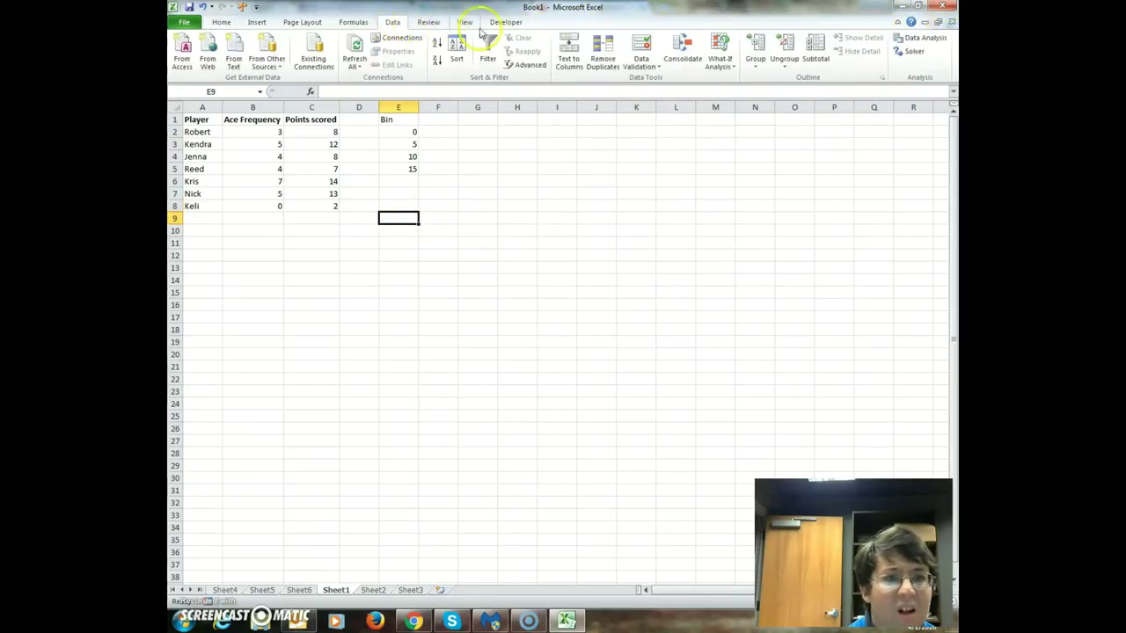
left_click(898, 41)
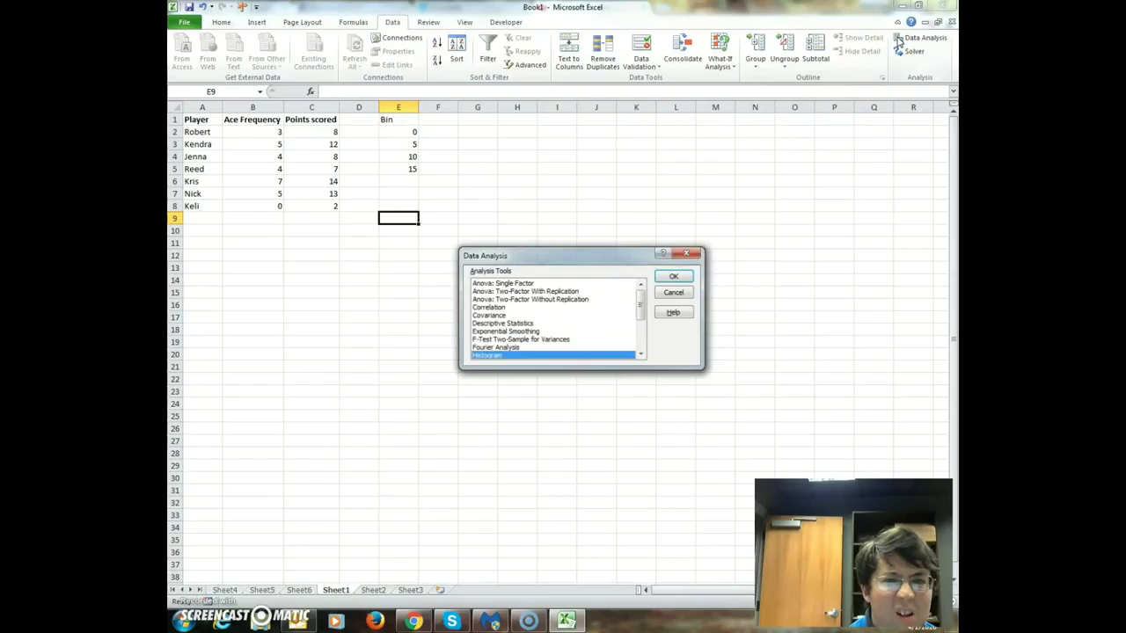
left_click(672, 274)
left_click(579, 269)
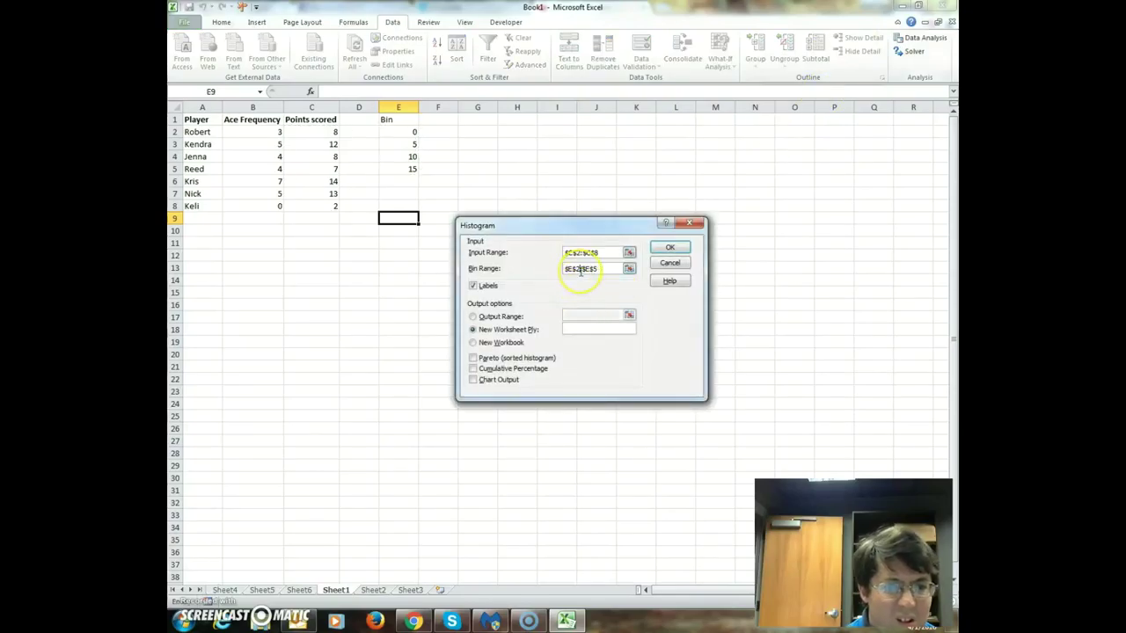
key("Up")
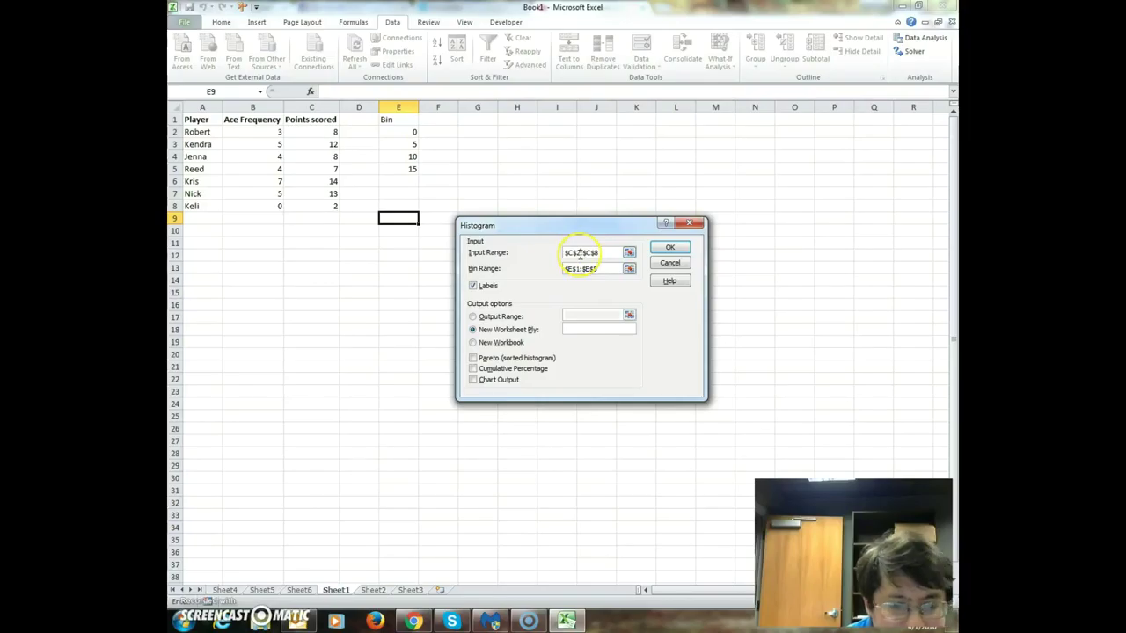
left_click(668, 249)
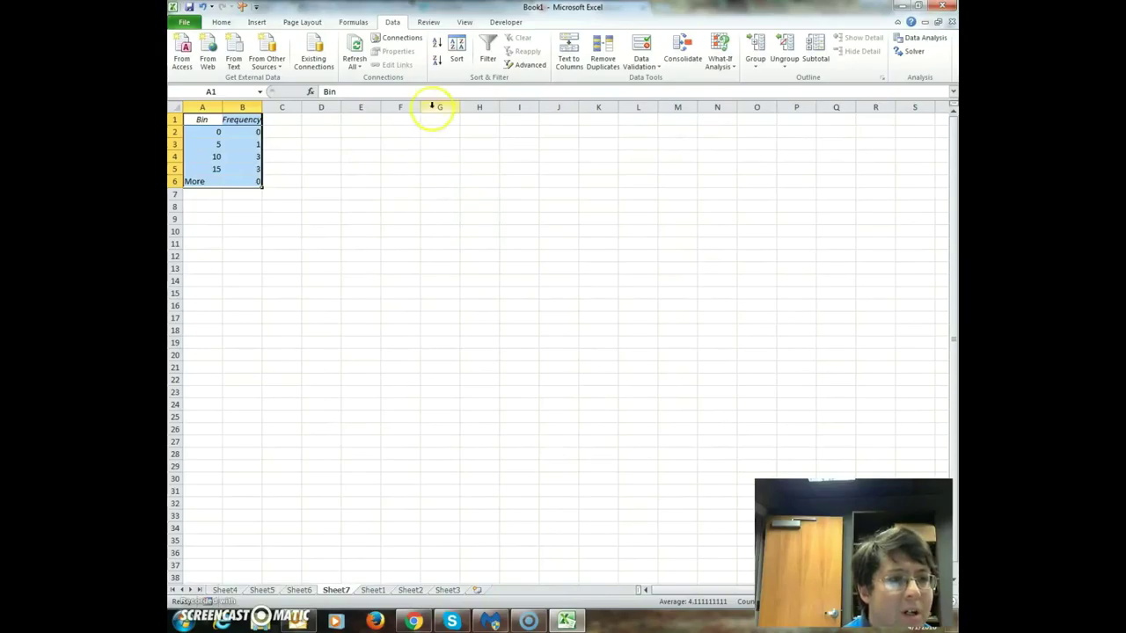
- Insert a scatter chart with smooth lines and no markers from Sheet7's frequency table, A1:B6
left_click(255, 24)
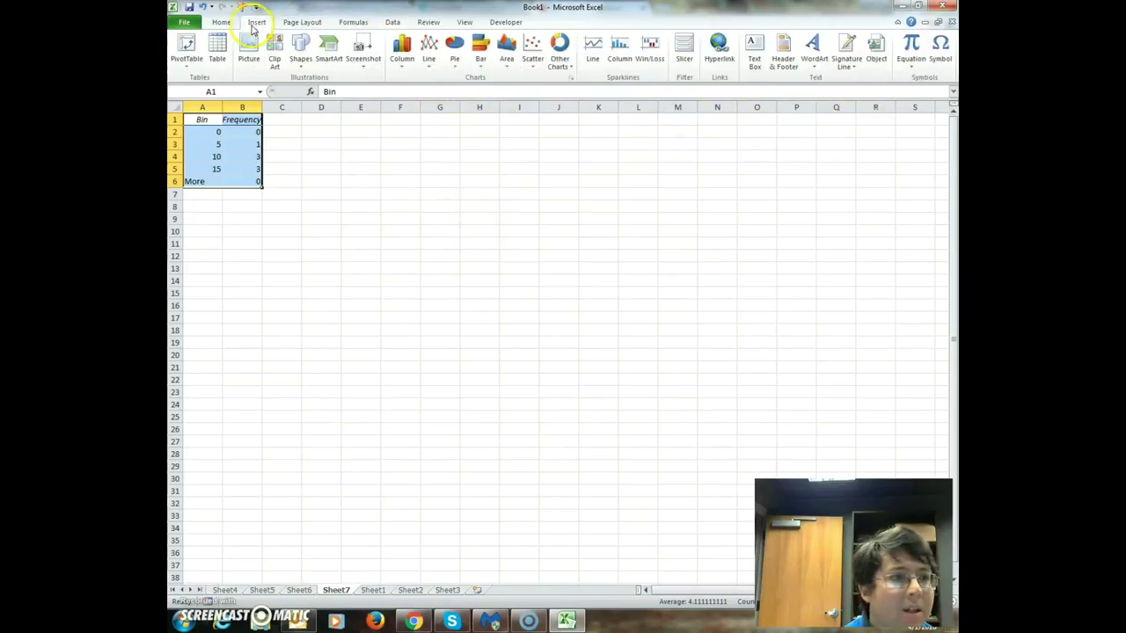
left_click(532, 46)
left_click(479, 137)
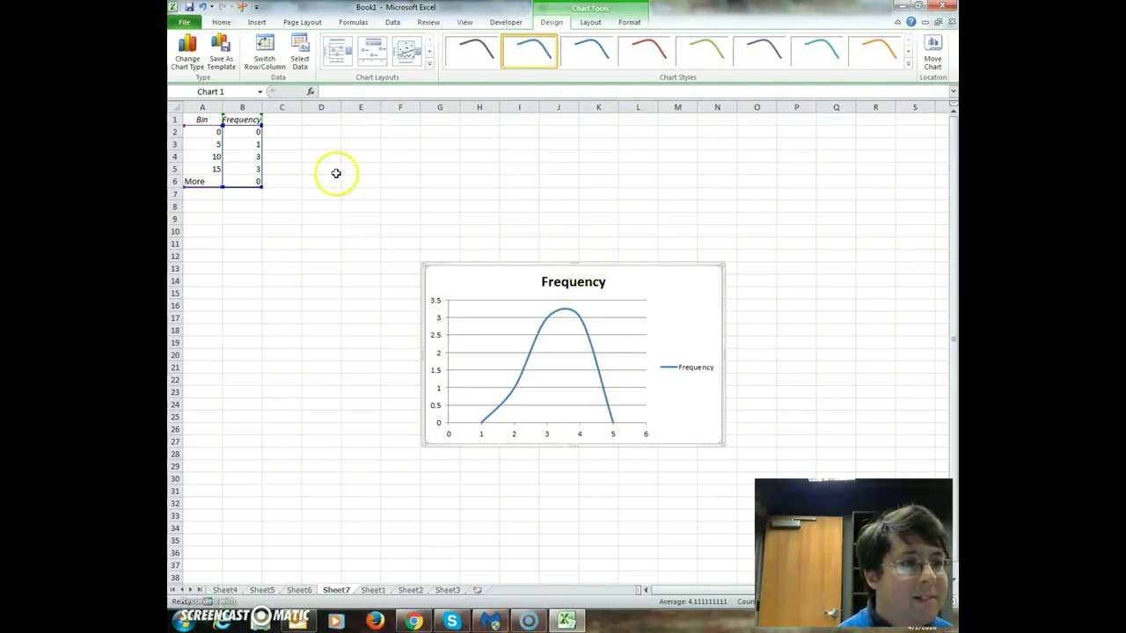
left_click(222, 23)
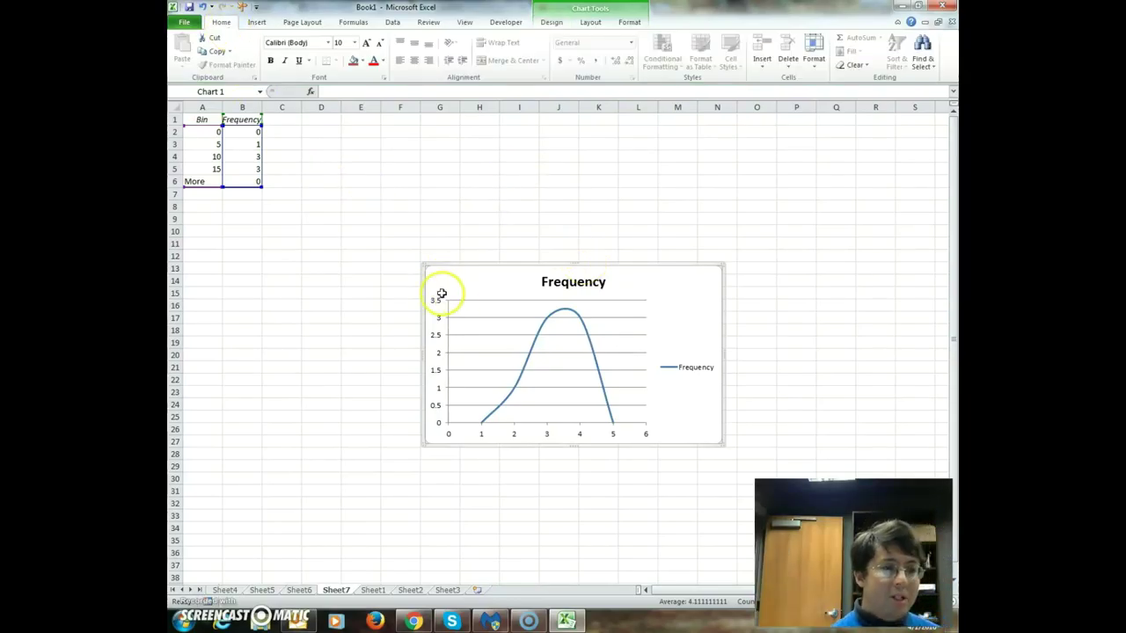
- Change the bin values in E3:E5 on Sheet1 to 2, 4 and 6
left_click(372, 590)
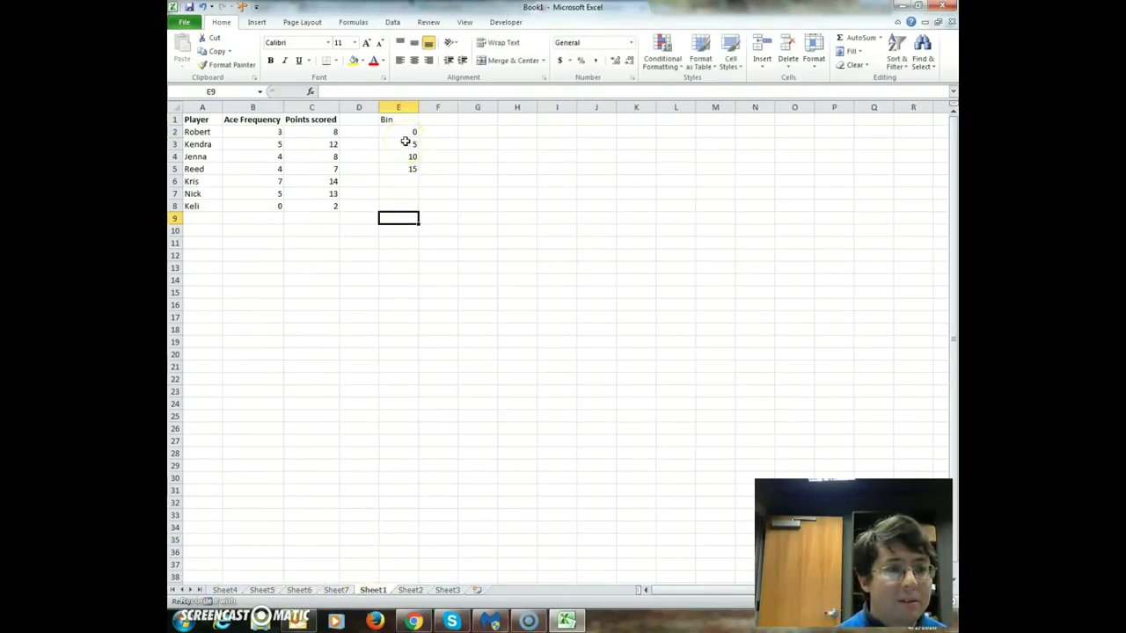
left_click(406, 143)
type("2")
left_click(405, 157)
type("4")
left_click(407, 169)
type("5")
left_click(407, 169)
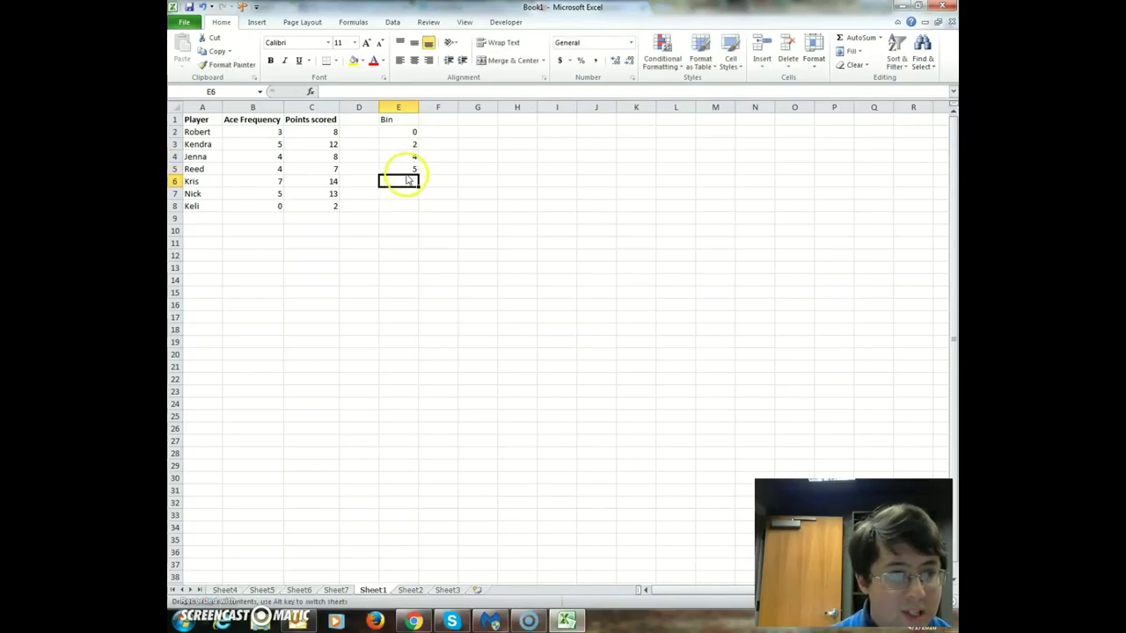
type("6")
left_click(407, 180)
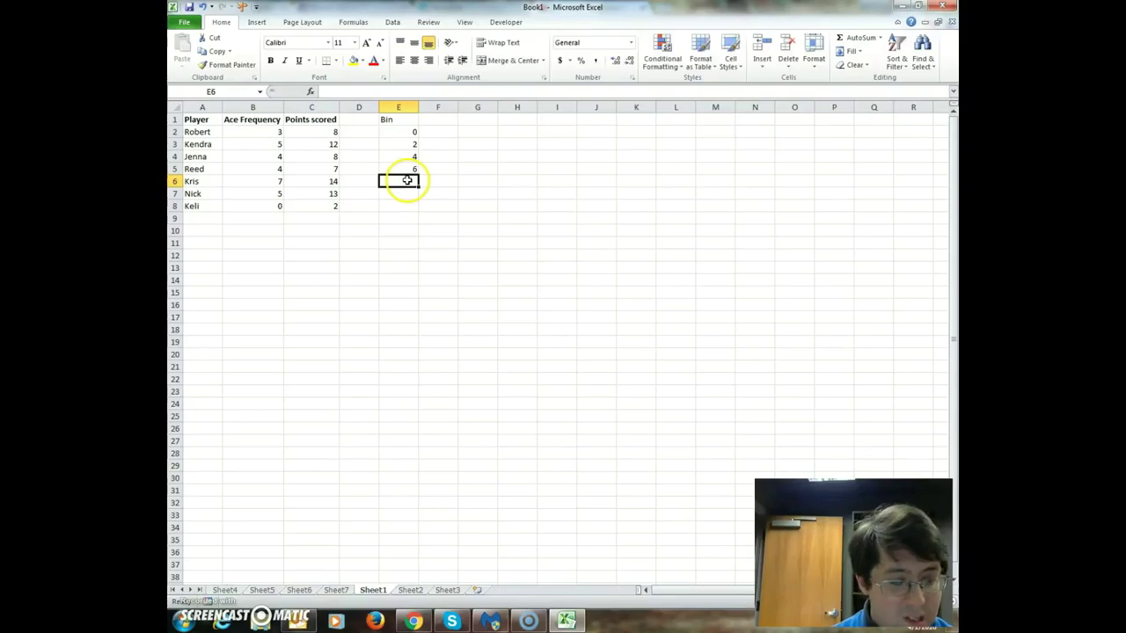
- Extend the bin column on Sheet1 with the values 8, 10, 12 and 14 in E6:E9
type("8")
left_click(406, 192)
double_click(408, 192)
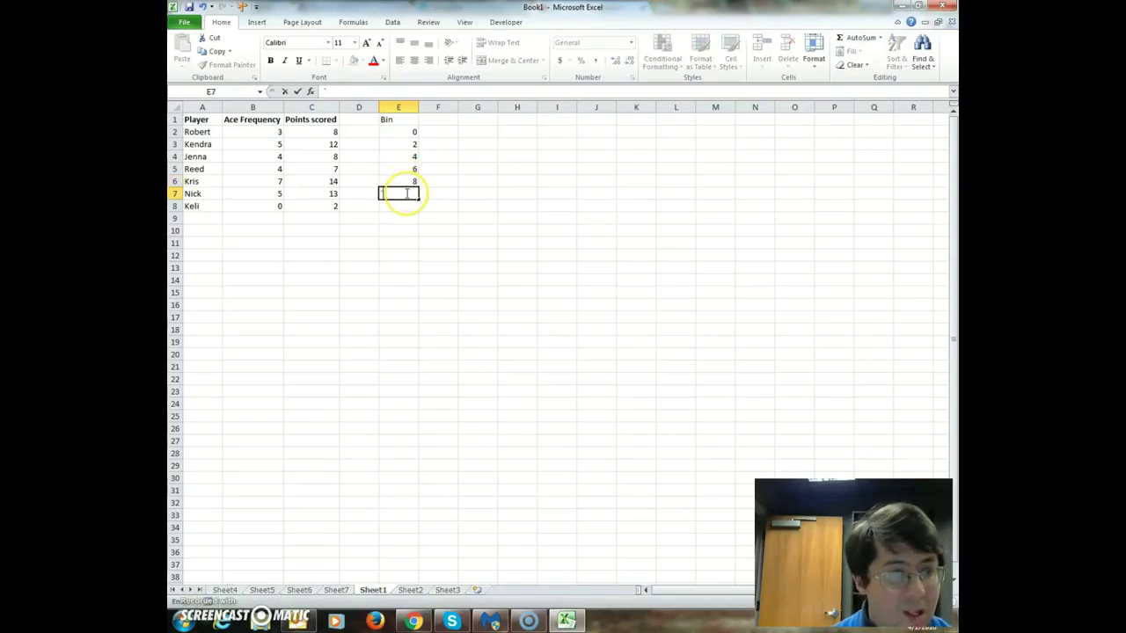
type("10")
left_click(402, 206)
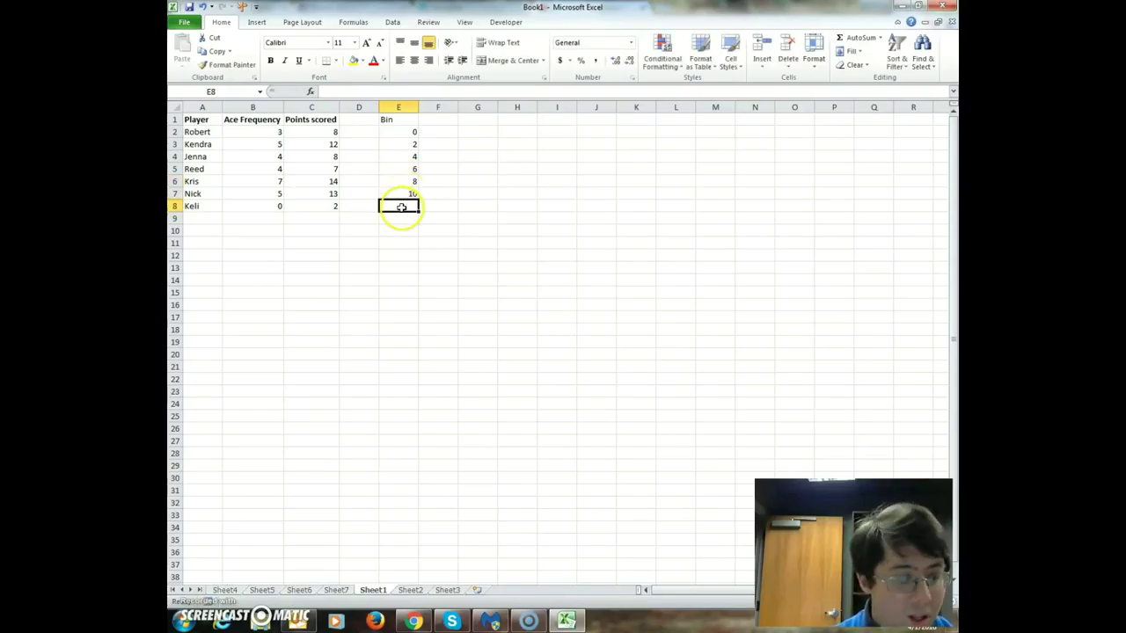
double_click(402, 205)
type("12")
left_click(399, 220)
double_click(399, 219)
type("14")
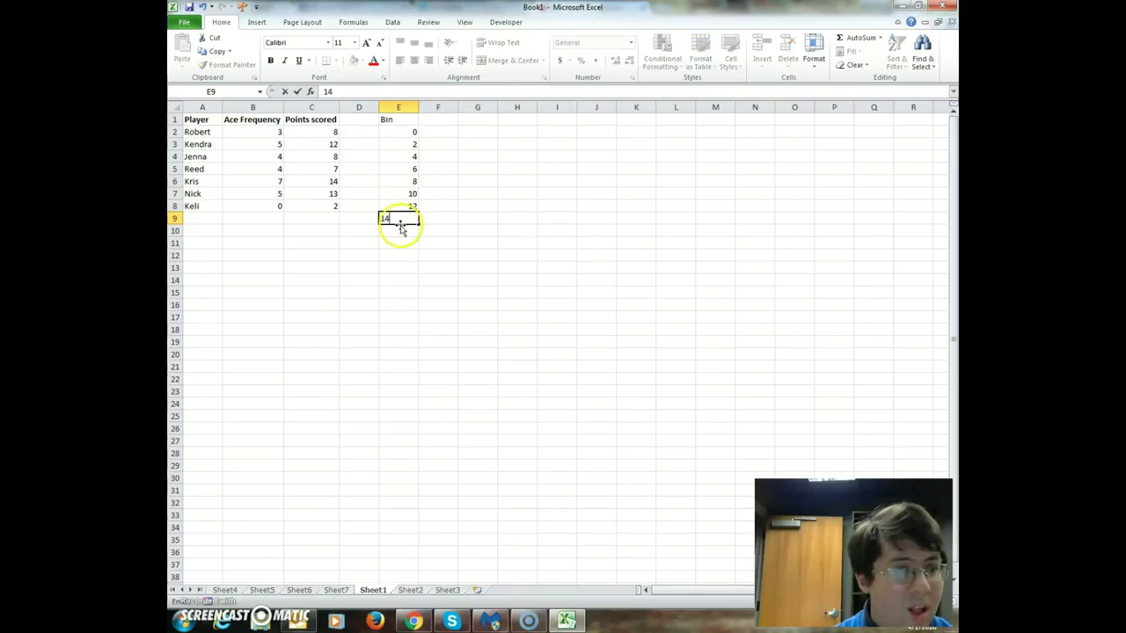
left_click(407, 229)
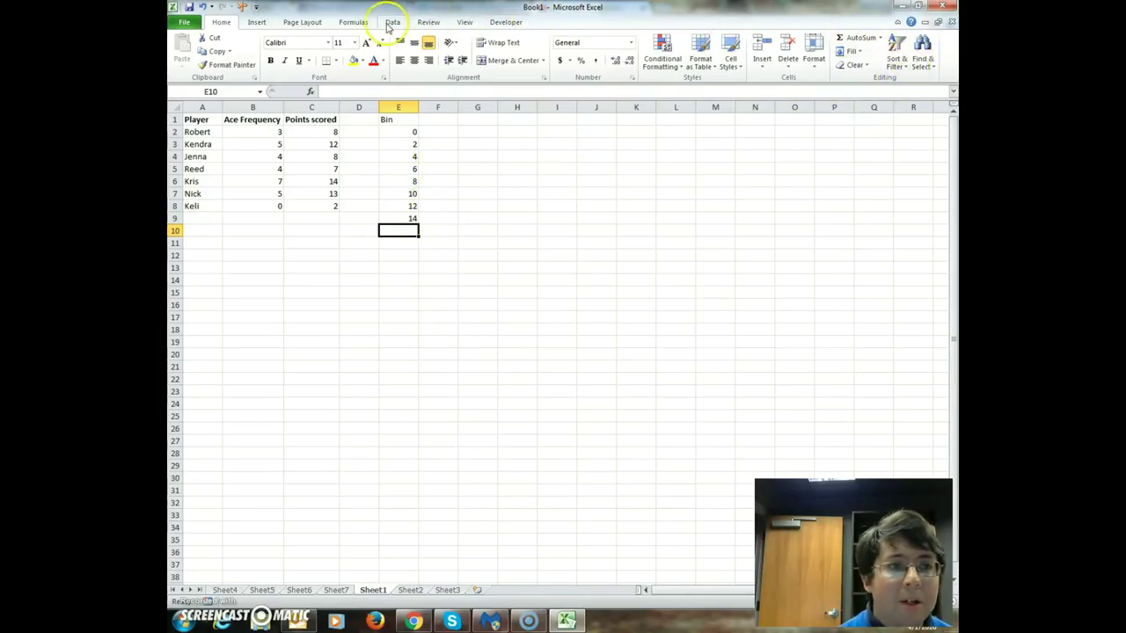
- Run the Histogram analysis on the points scored in C1:C8 with bin range E1:E9, labels on, output to a new worksheet
left_click(390, 24)
left_click(922, 40)
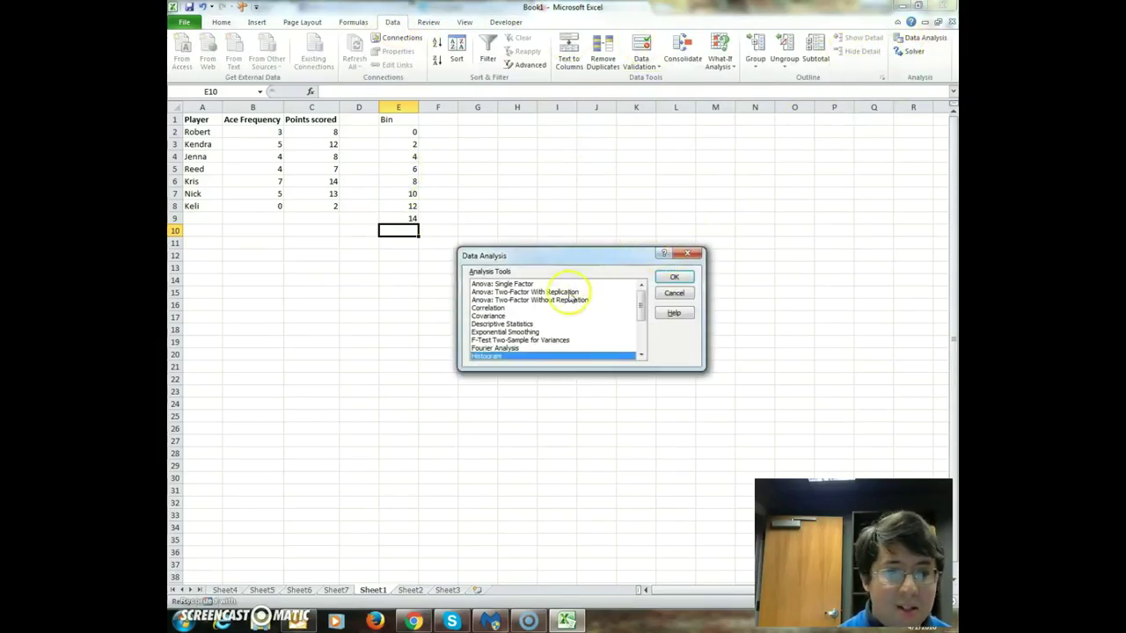
left_click(673, 277)
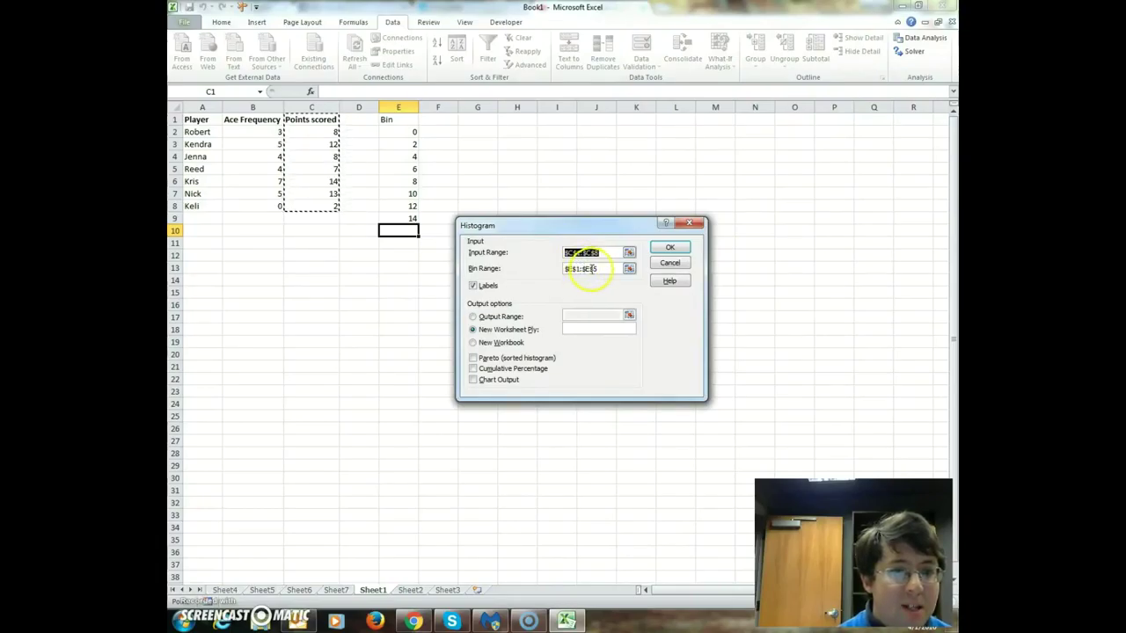
left_click(586, 269)
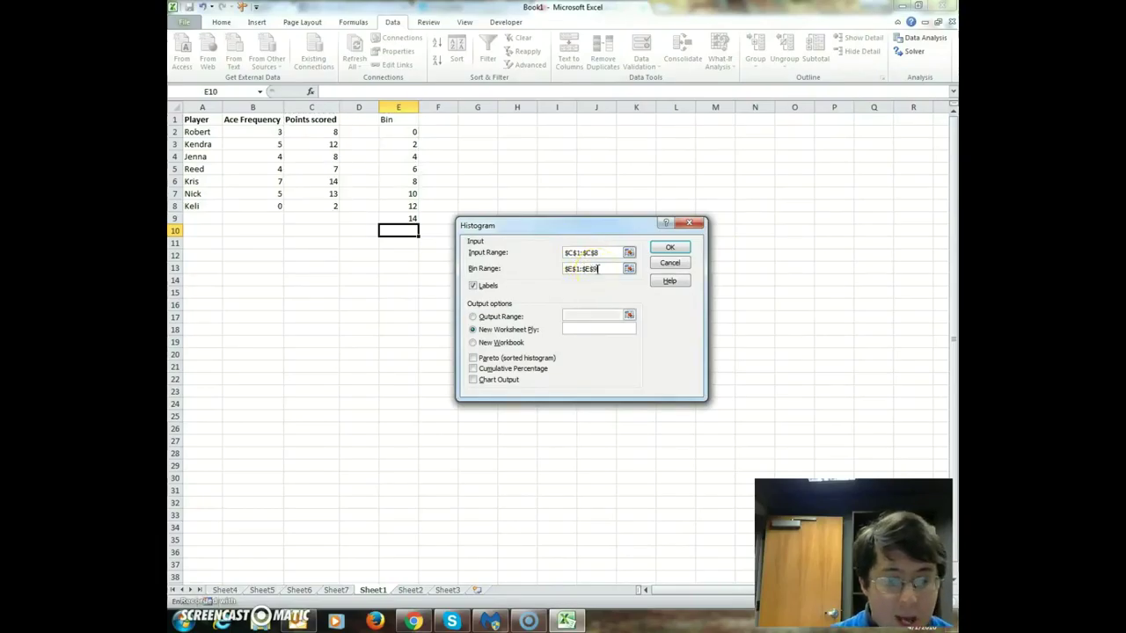
left_click(661, 247)
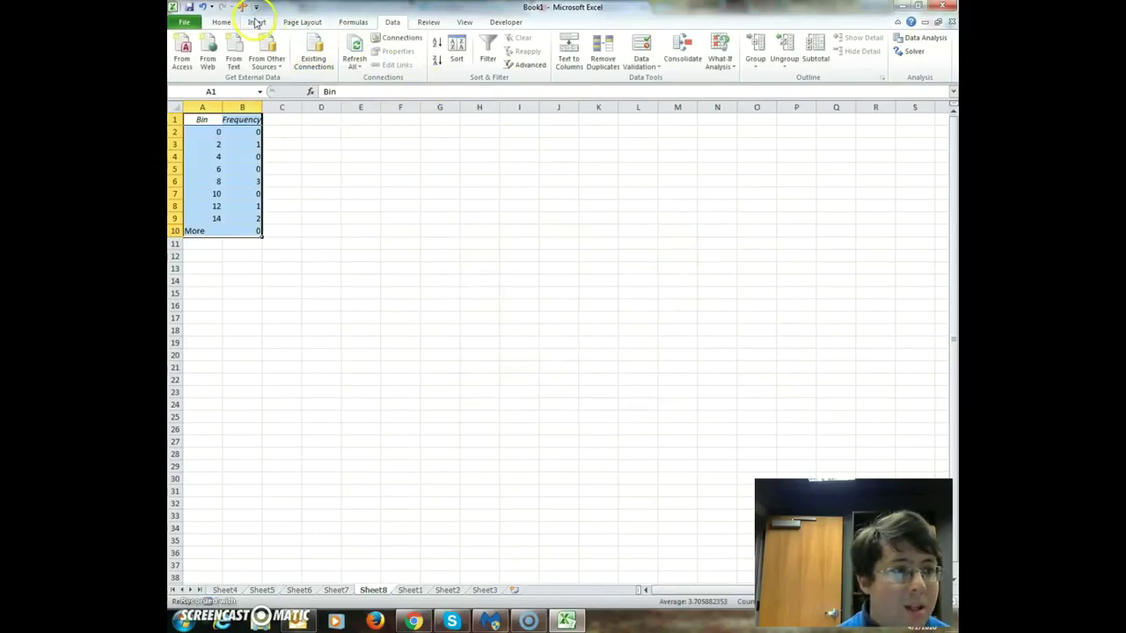
- Insert a scatter chart with smooth lines and no markers from Sheet8's frequency table, A1:B10
left_click(256, 23)
left_click(532, 48)
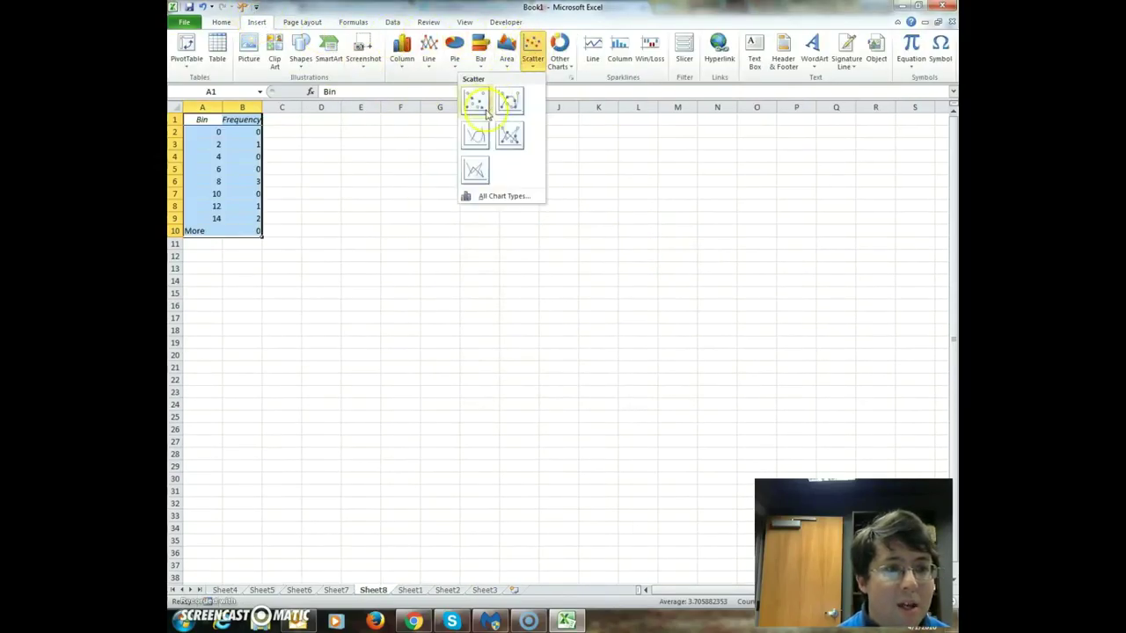
left_click(482, 136)
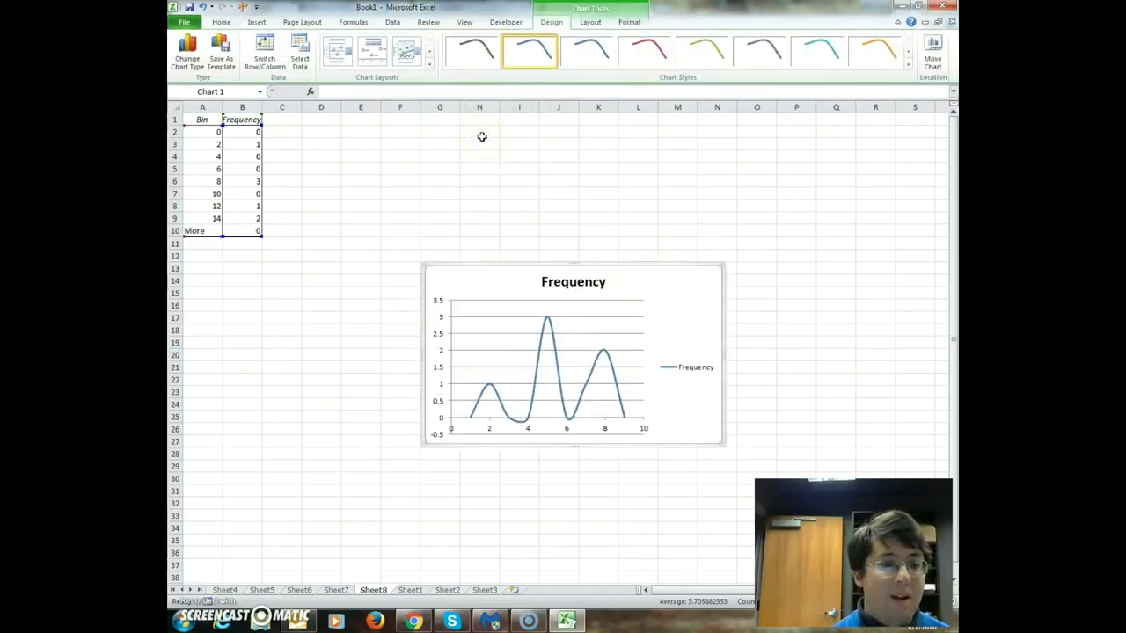